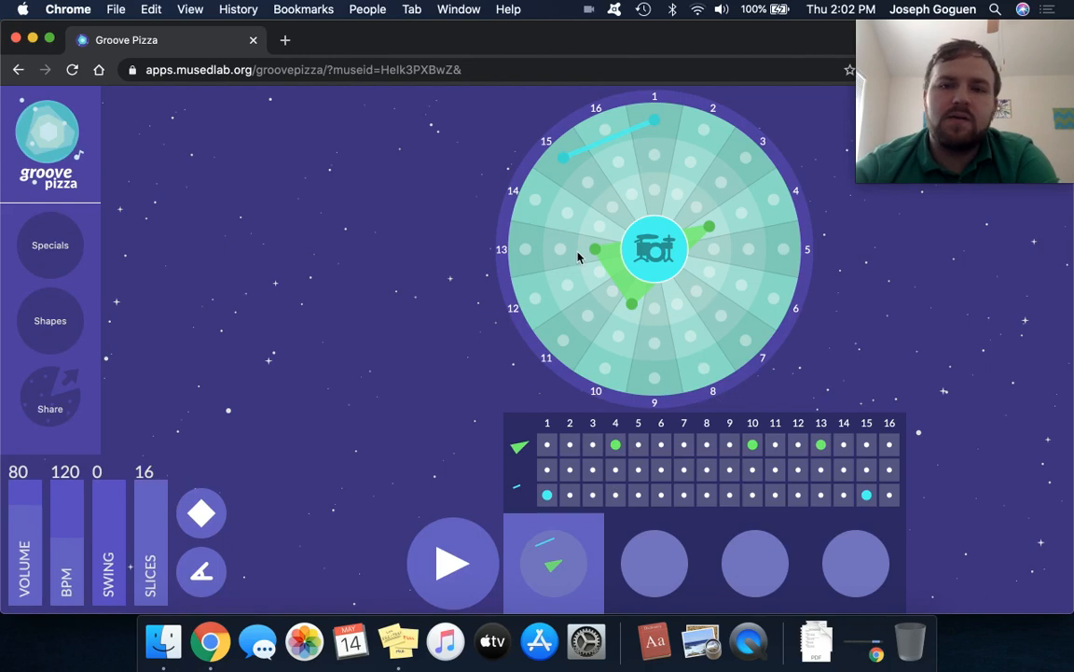
# Toggle a middle-ring hit on slice 7 on and off, and play back the existing beat briefly.
pyautogui.click(722, 318)
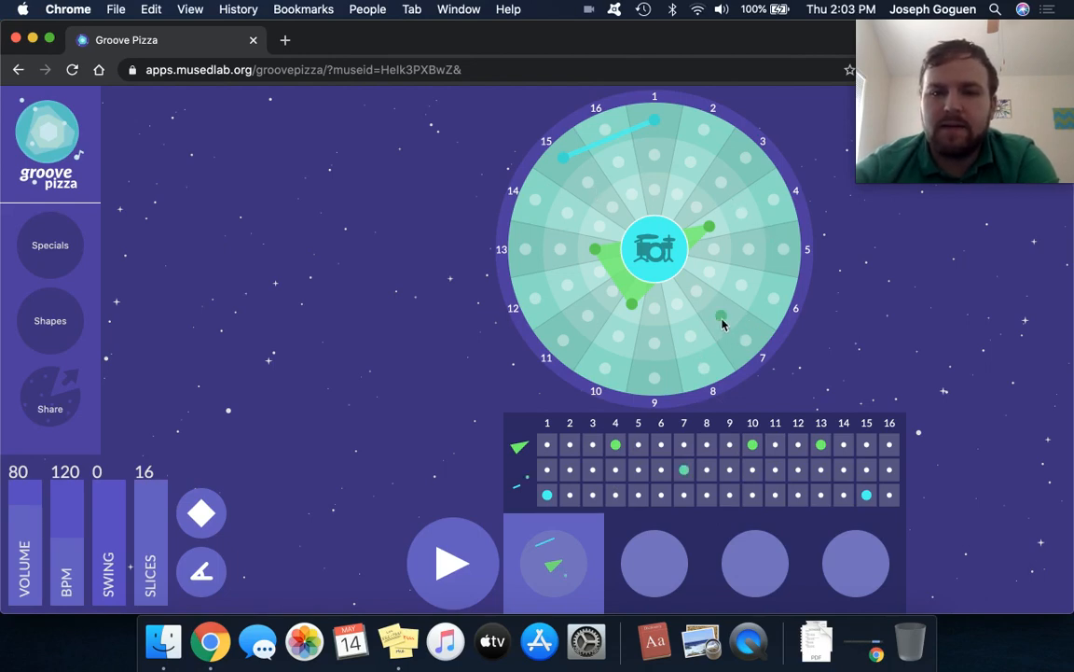
pyautogui.click(722, 319)
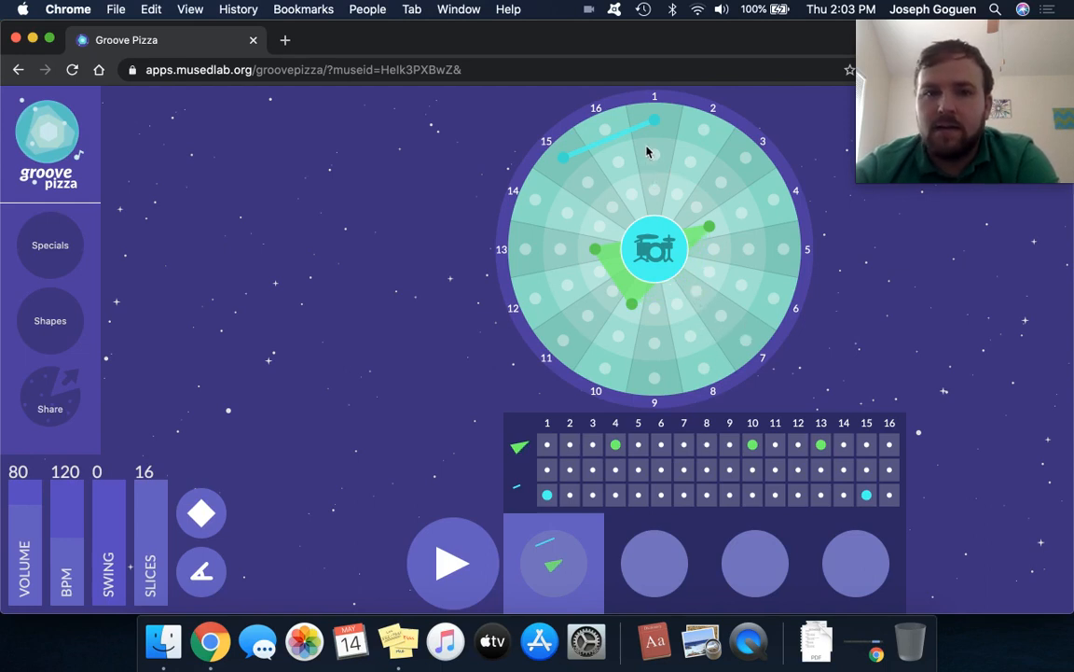
pyautogui.click(453, 564)
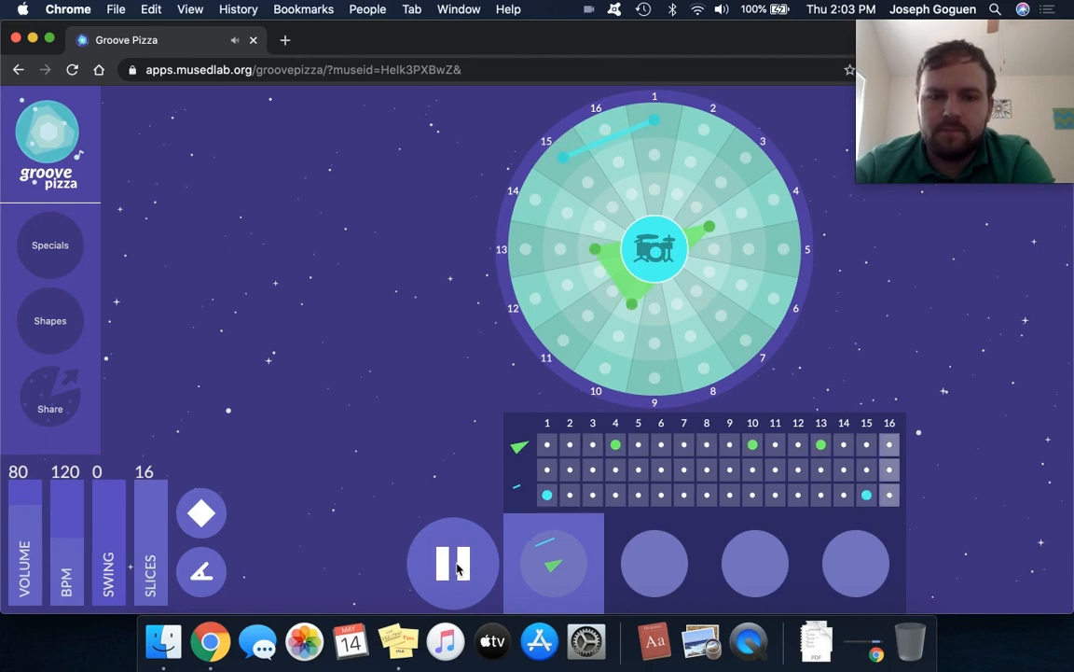
pyautogui.click(456, 566)
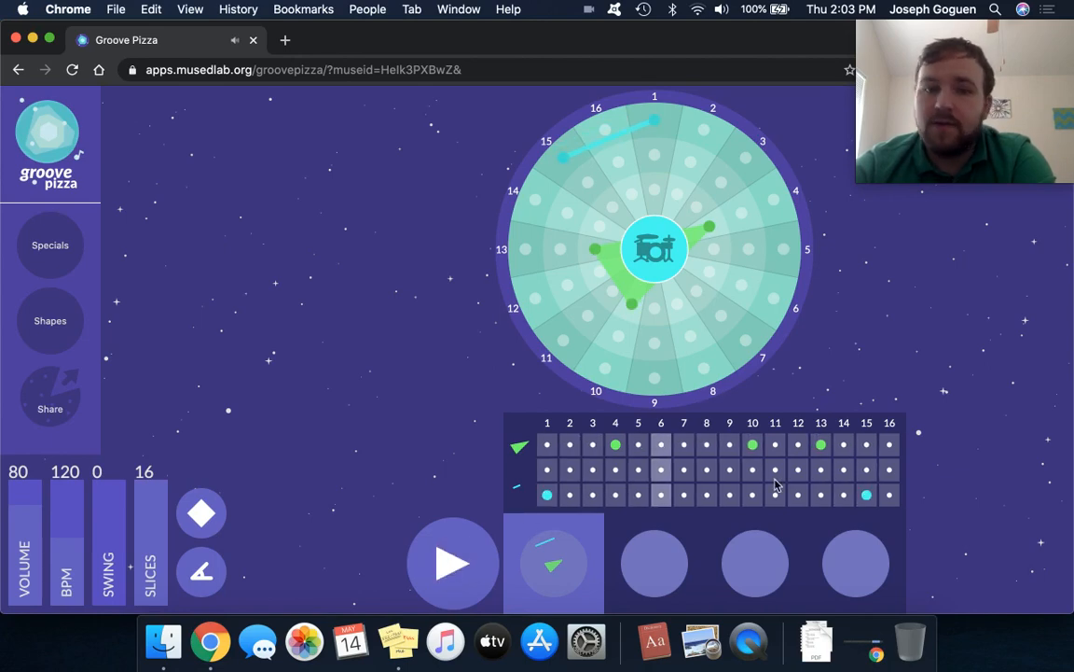
# Add middle-row hits on steps 4, 7 and 11 of the beat grid, and play back the pattern.
pyautogui.click(685, 471)
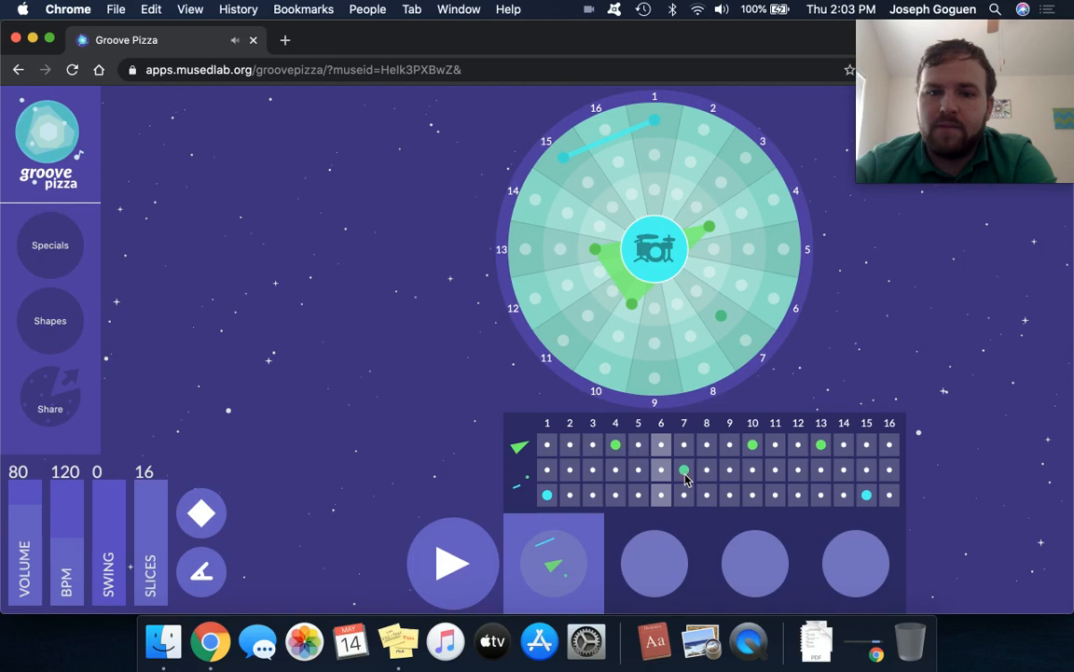
pyautogui.click(775, 471)
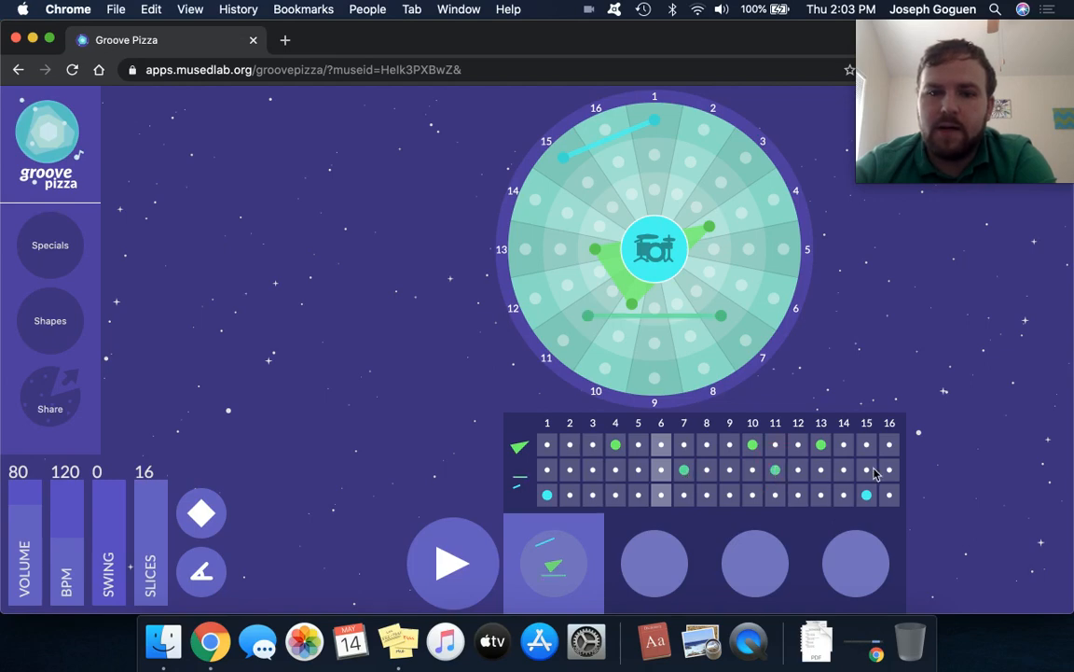
pyautogui.click(616, 471)
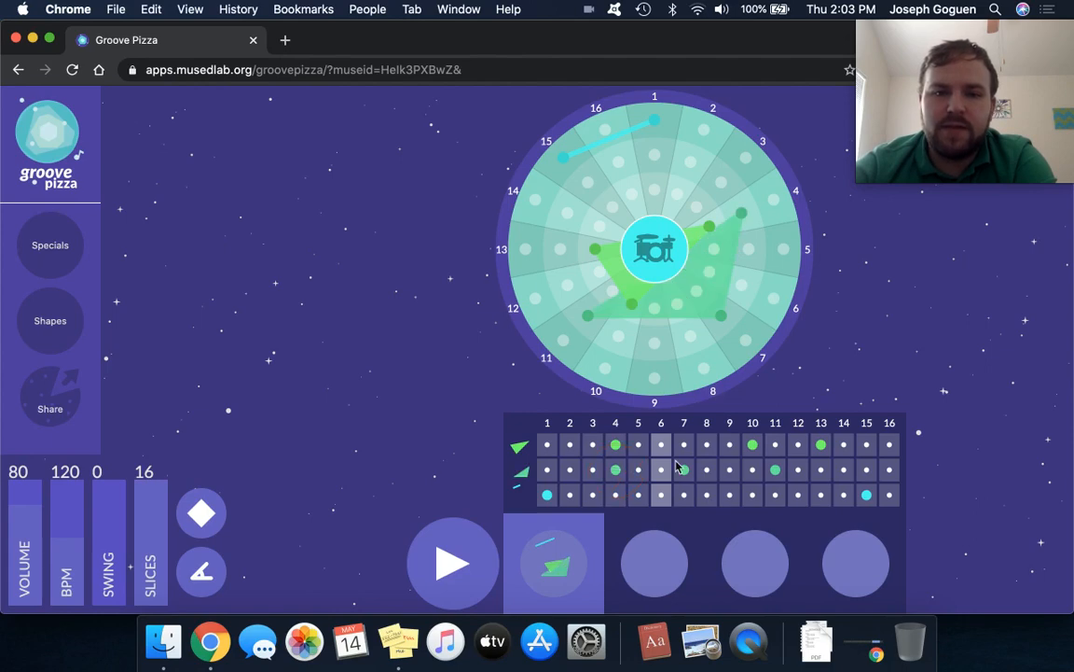
pyautogui.click(453, 560)
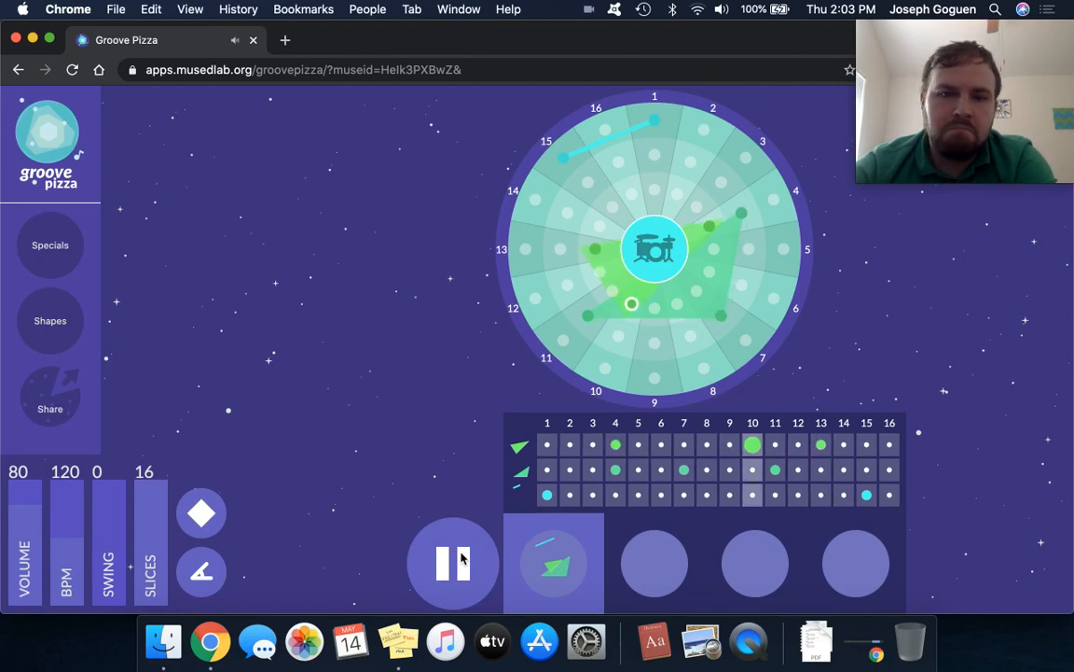
pyautogui.click(457, 560)
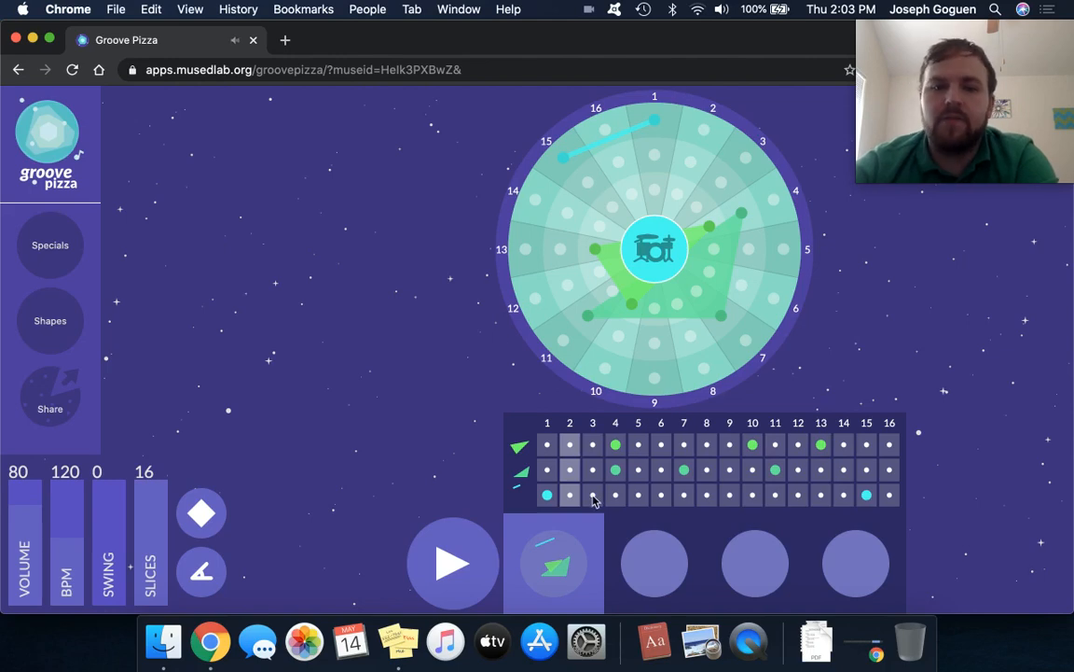
# Switch the drum kit to Afro-Latin and play back the beat with it.
pyautogui.click(652, 245)
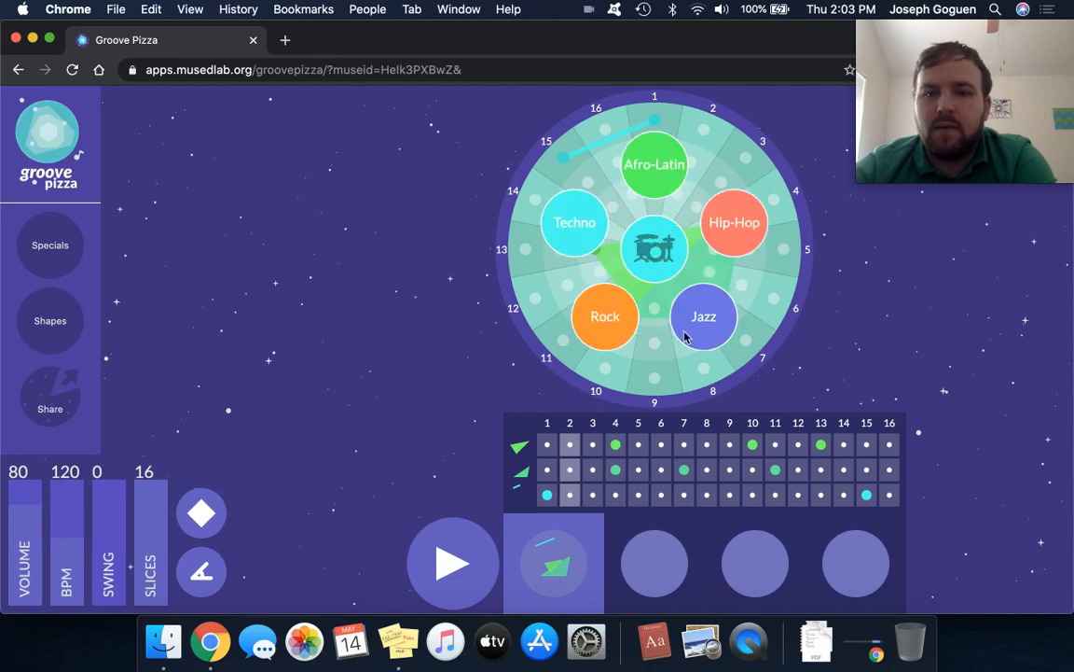
pyautogui.click(665, 173)
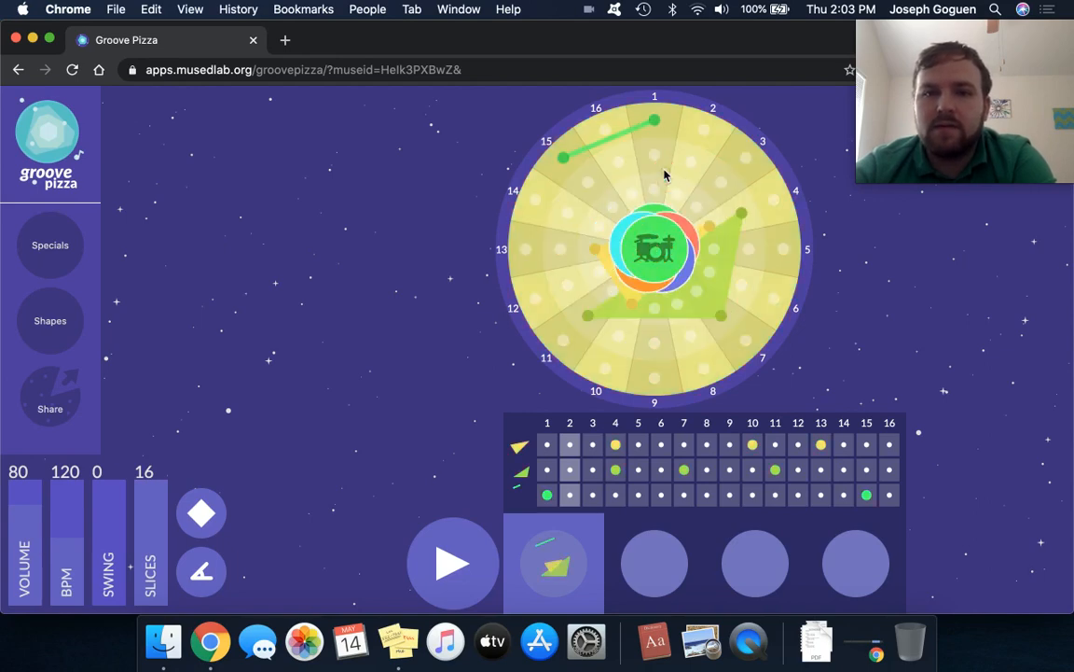
pyautogui.click(453, 564)
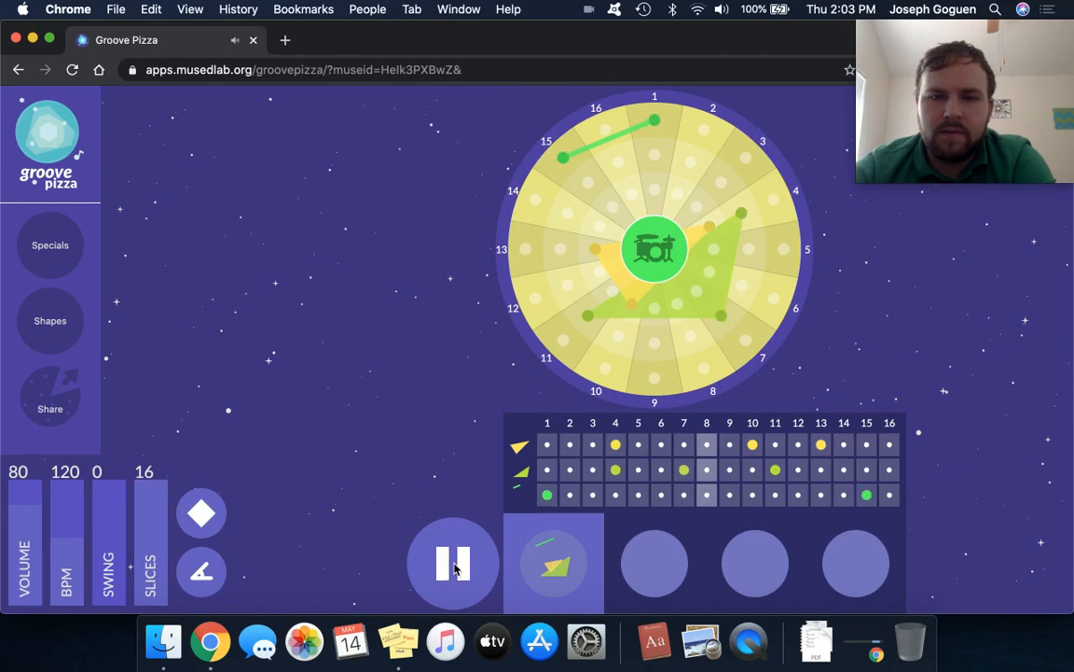
pyautogui.click(456, 565)
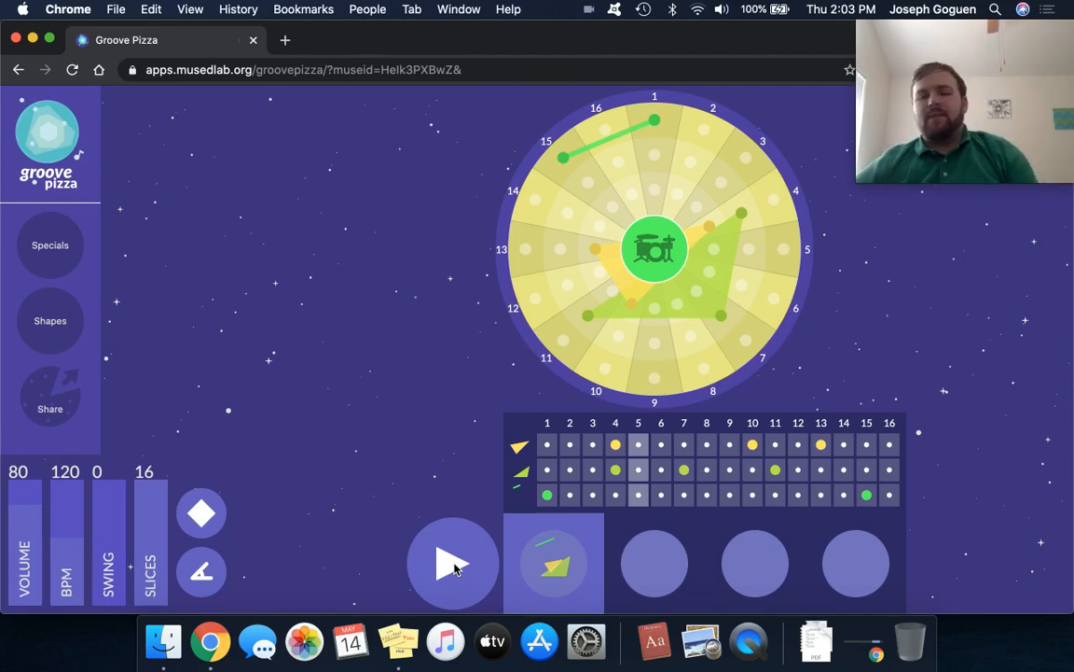
# Switch the drum kit to Hip-Hop and play back the beat with it.
pyautogui.click(648, 263)
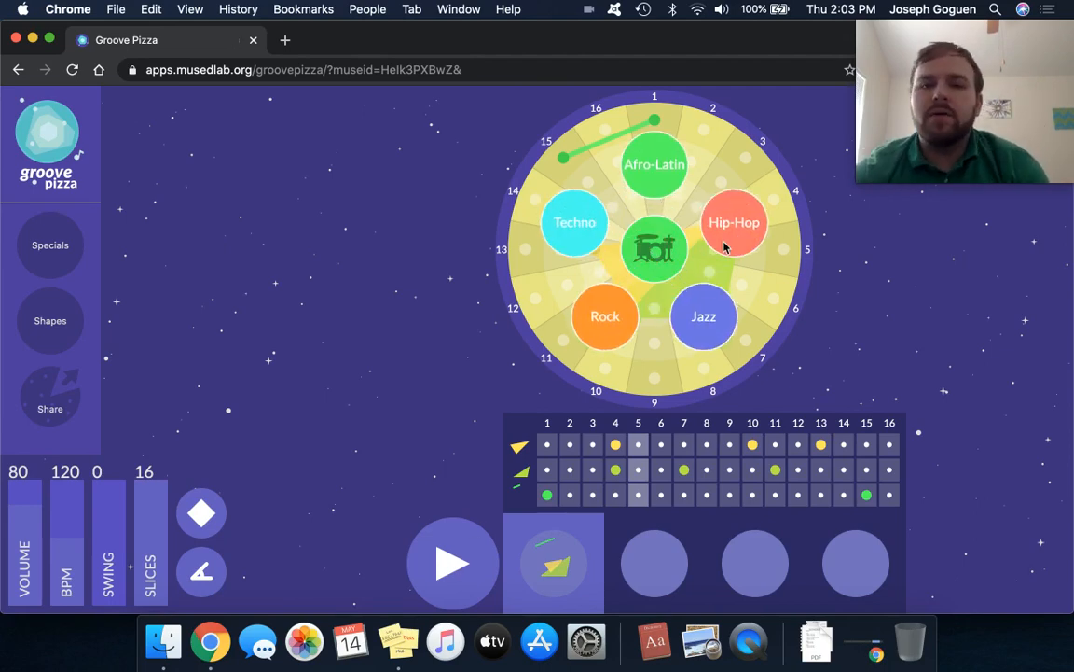
pyautogui.click(725, 246)
pyautogui.click(448, 551)
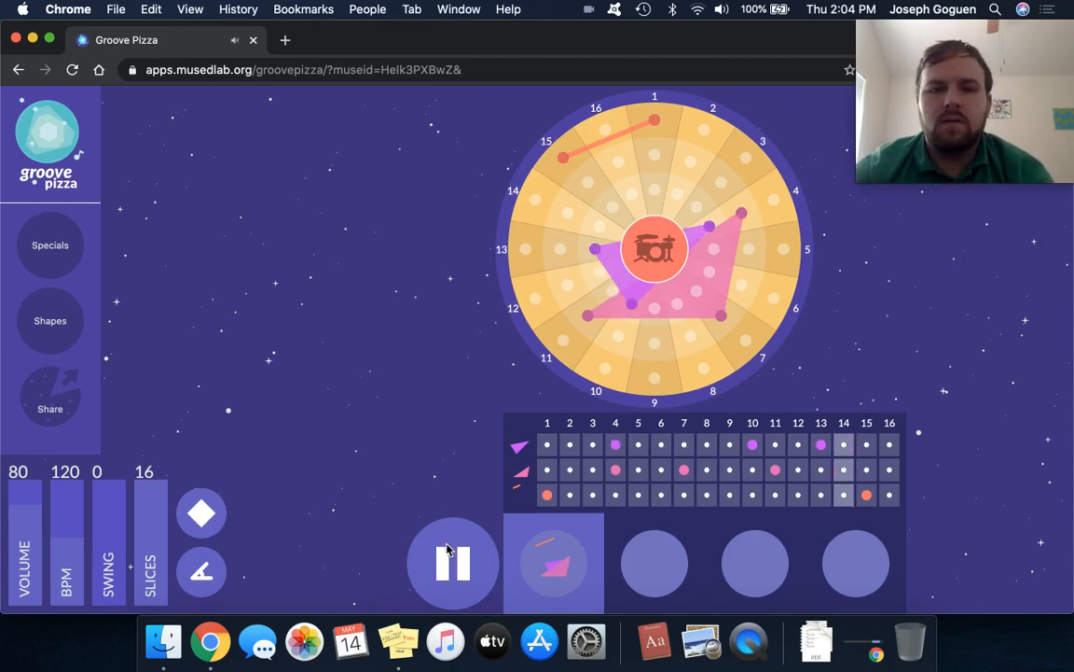
pyautogui.click(448, 551)
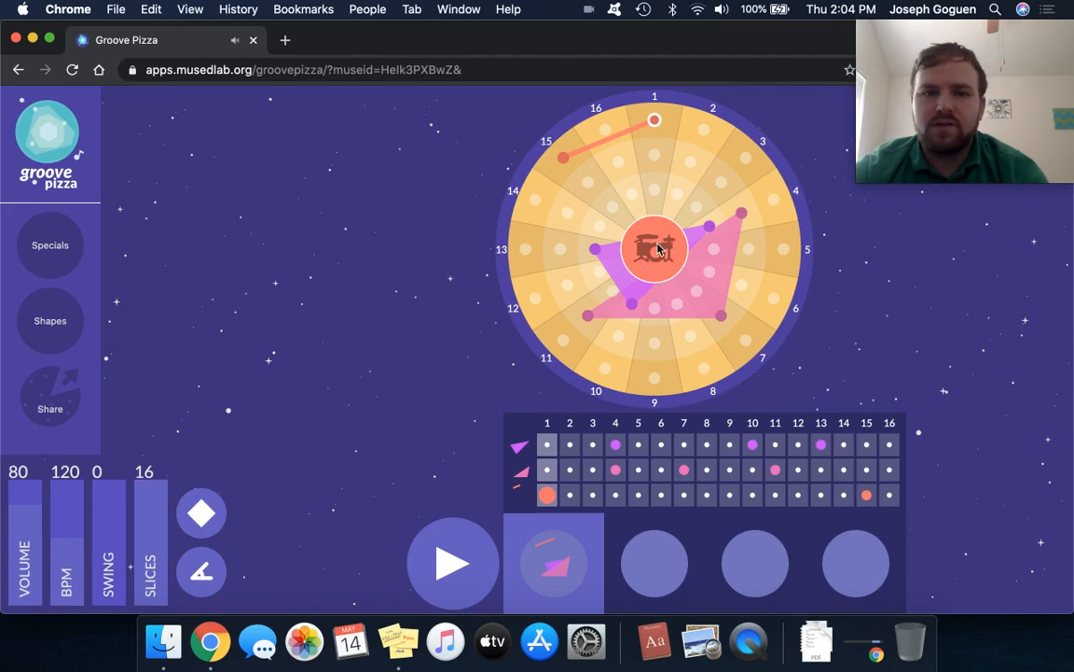
# Switch the drum kit to Jazz and play back the beat with it.
pyautogui.click(659, 248)
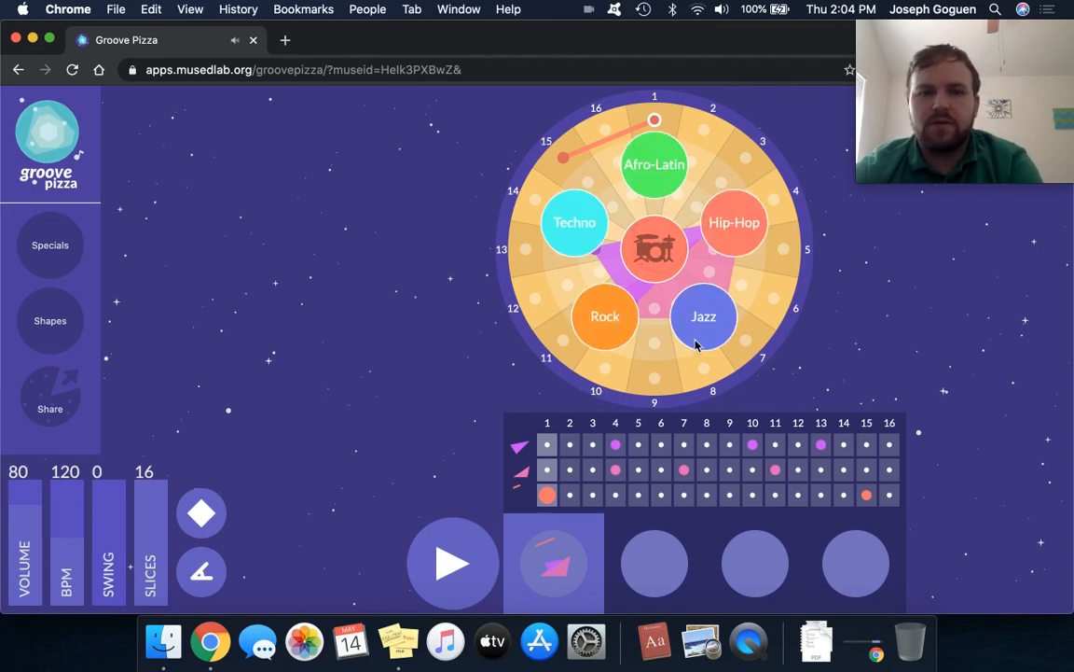
pyautogui.click(696, 340)
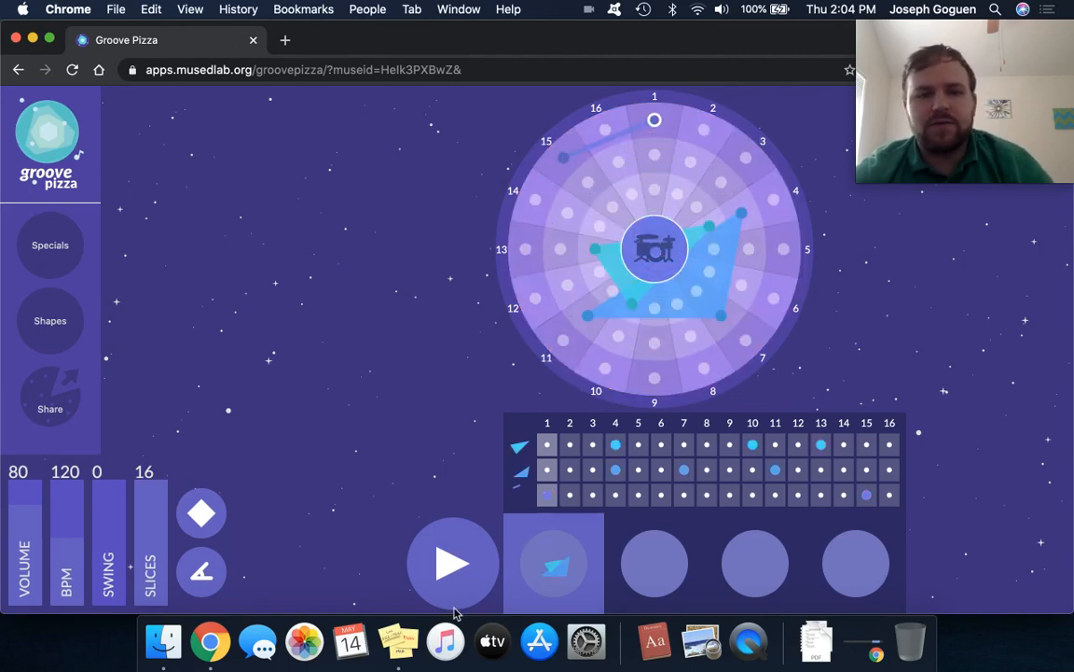
pyautogui.click(457, 569)
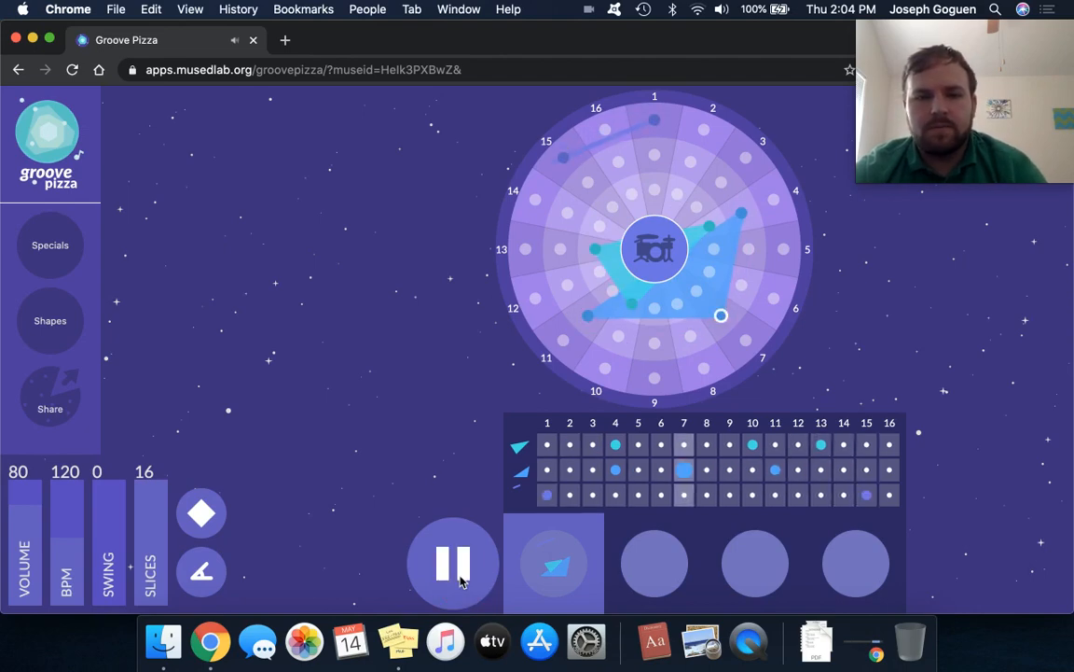
pyautogui.click(460, 581)
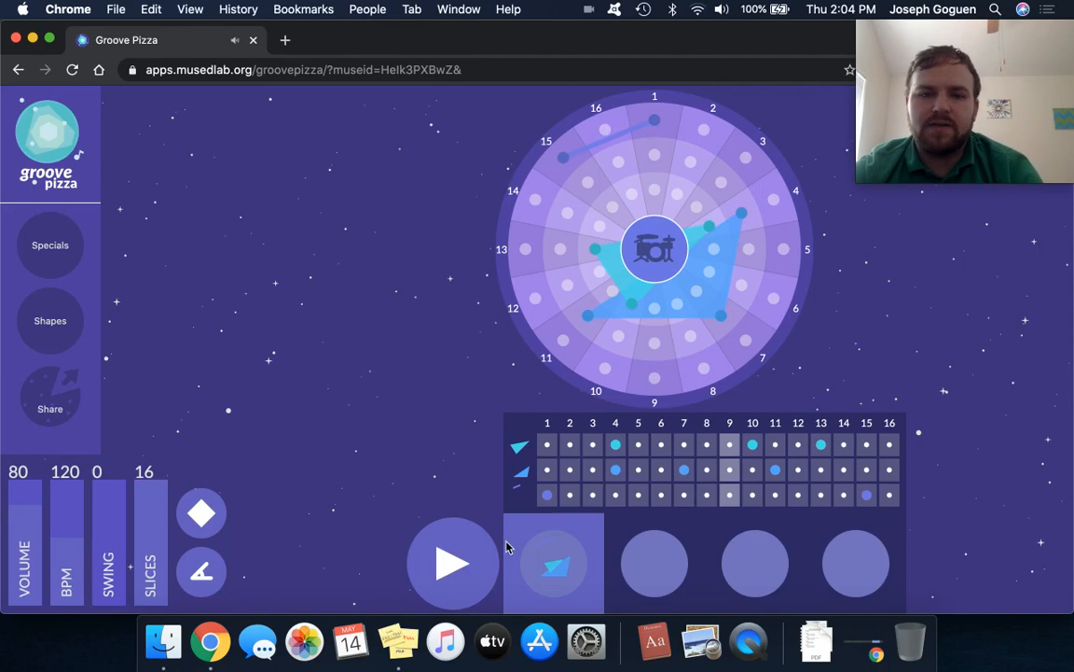
# Switch the drum kit to Rock and play back the beat with it.
pyautogui.click(653, 247)
pyautogui.click(616, 312)
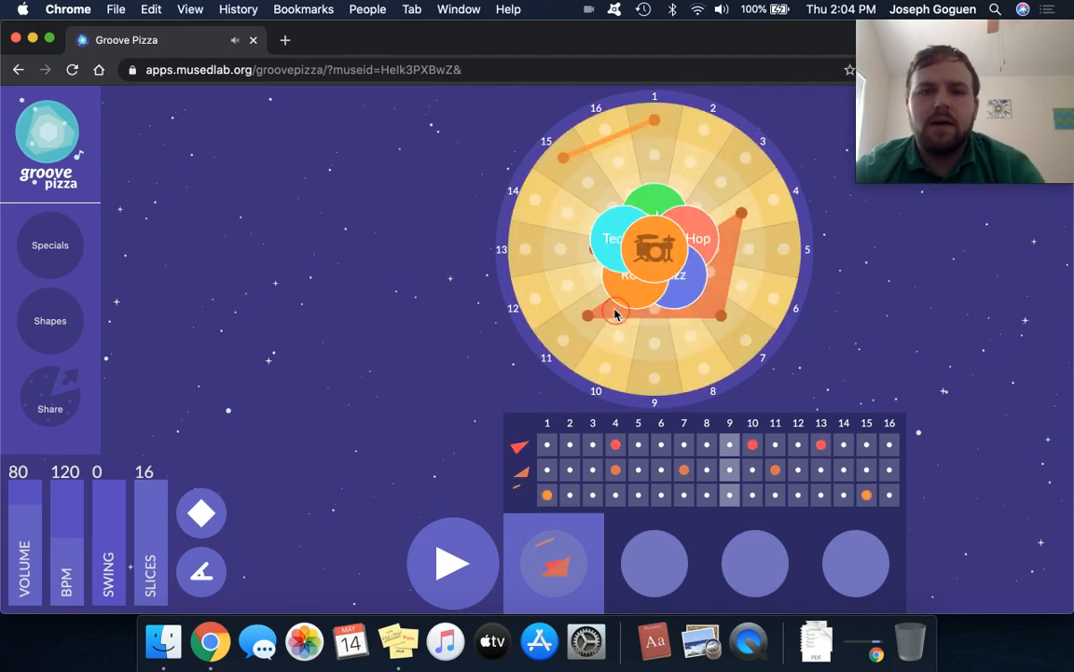
pyautogui.click(457, 565)
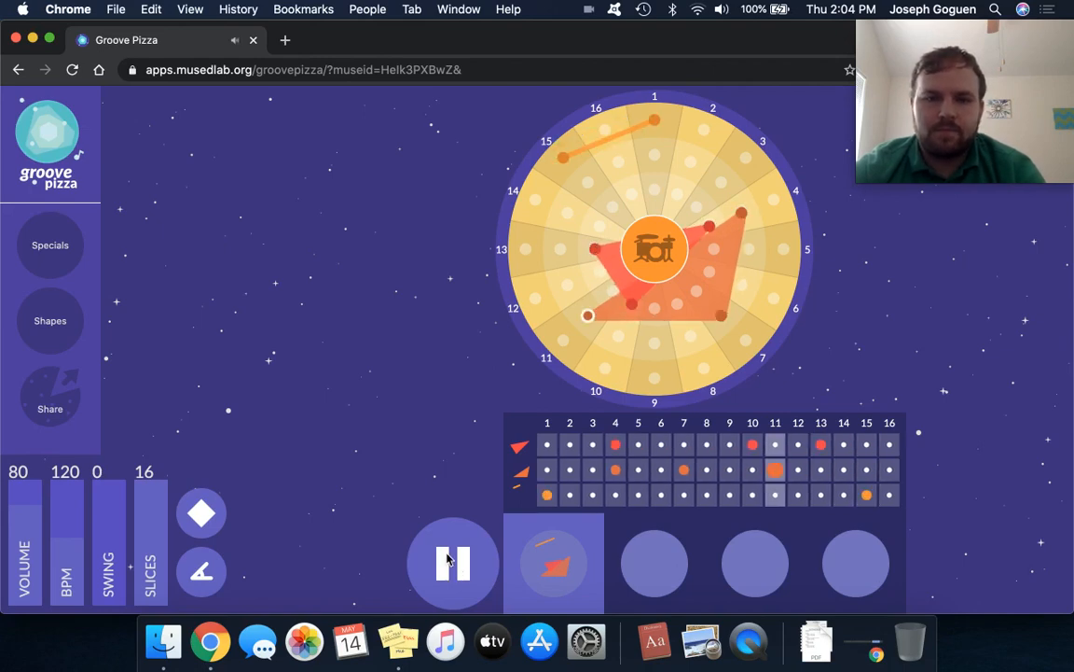
pyautogui.click(448, 558)
# Return the drum kit to Techno and add a middle-row hit on step 14.
pyautogui.click(597, 231)
pyautogui.click(591, 228)
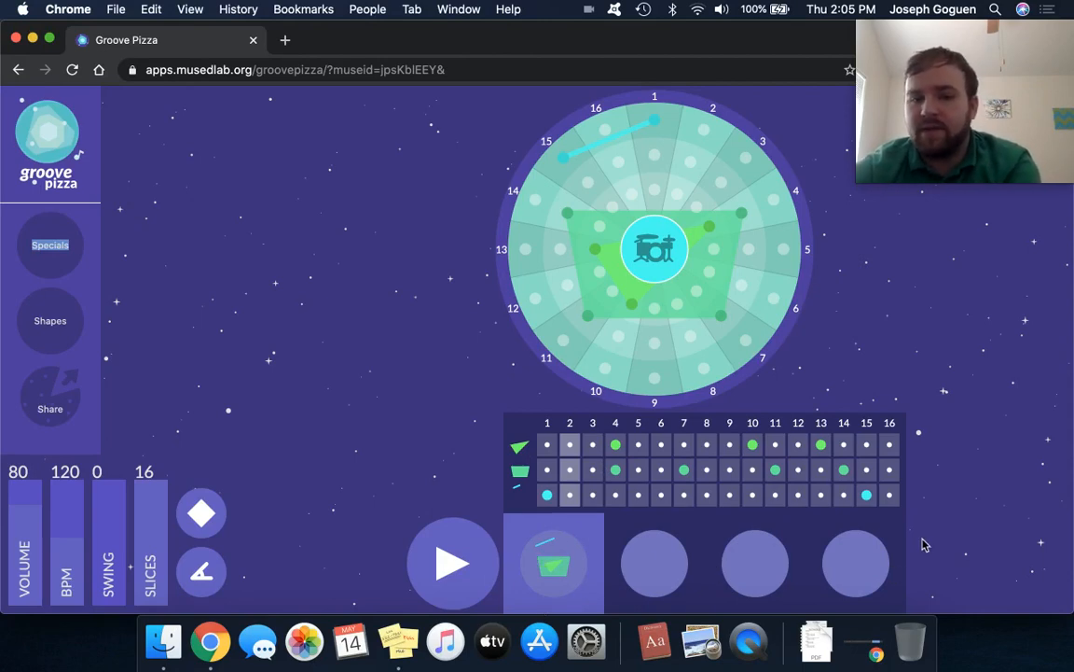
# Add a second pattern in the next pizza slot and clear all its copied hits from the grid.
pyautogui.click(641, 571)
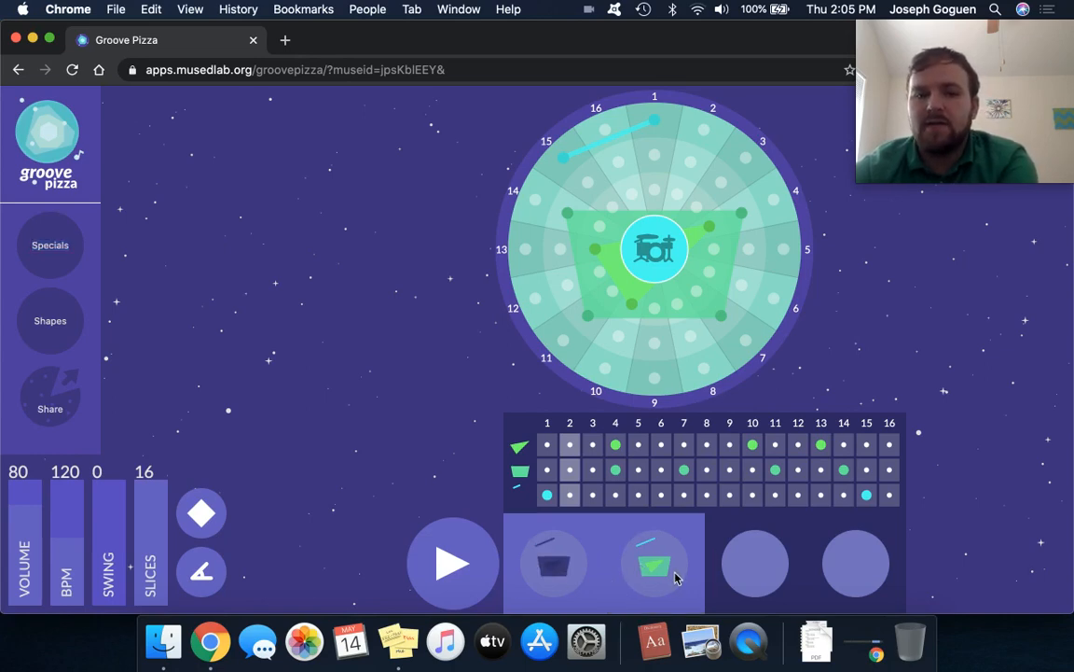
pyautogui.click(617, 469)
pyautogui.click(616, 448)
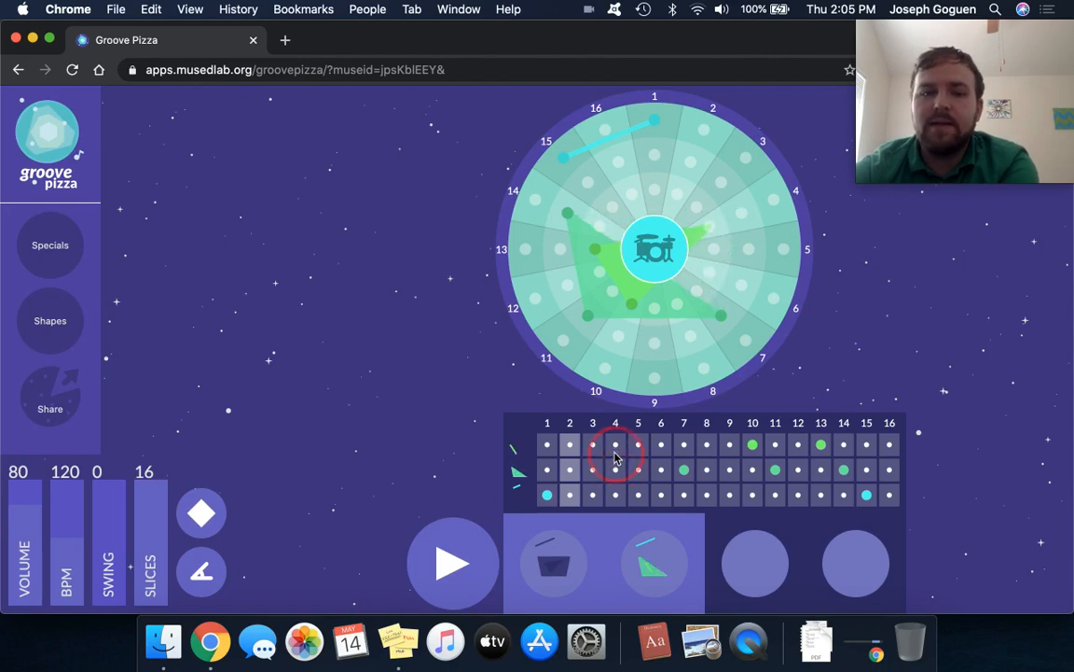
pyautogui.click(687, 475)
pyautogui.click(753, 445)
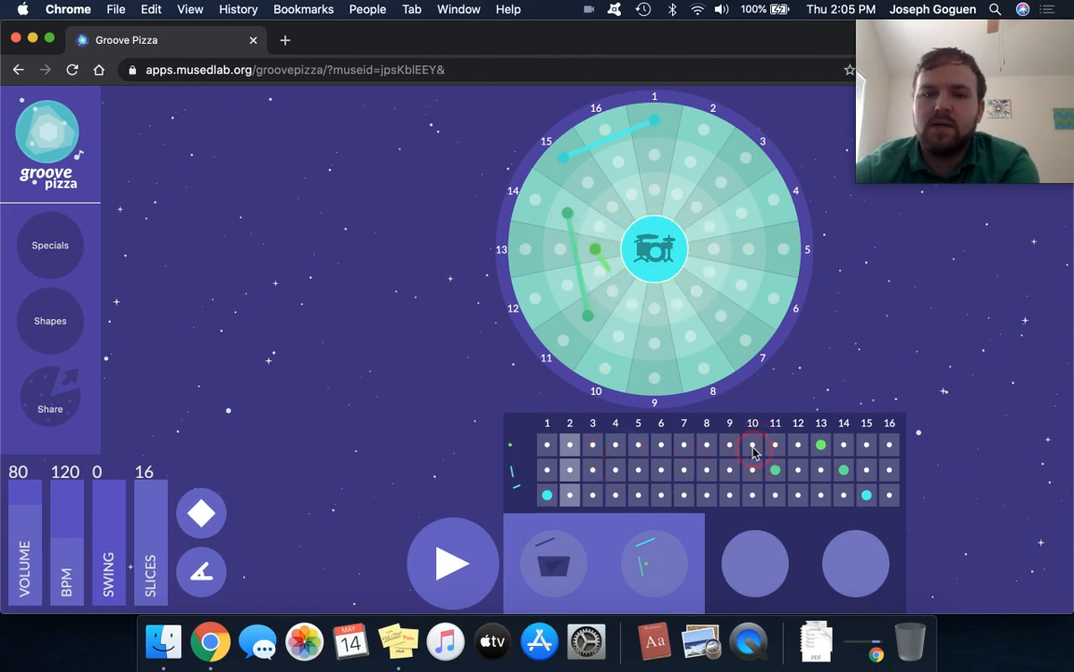
pyautogui.click(587, 316)
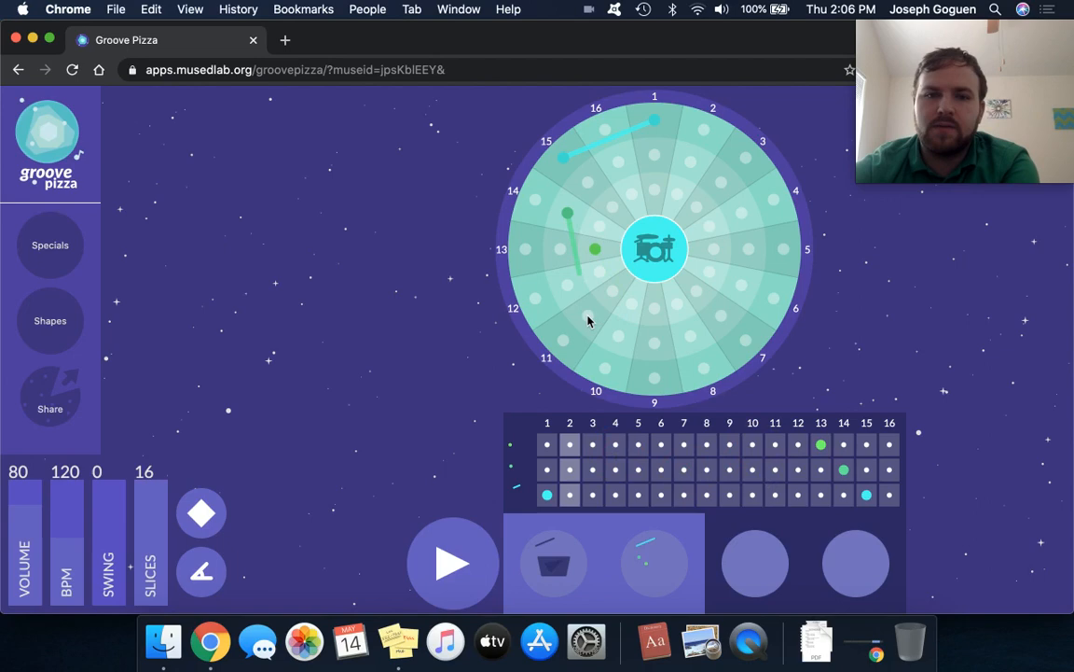
pyautogui.click(568, 214)
pyautogui.click(595, 250)
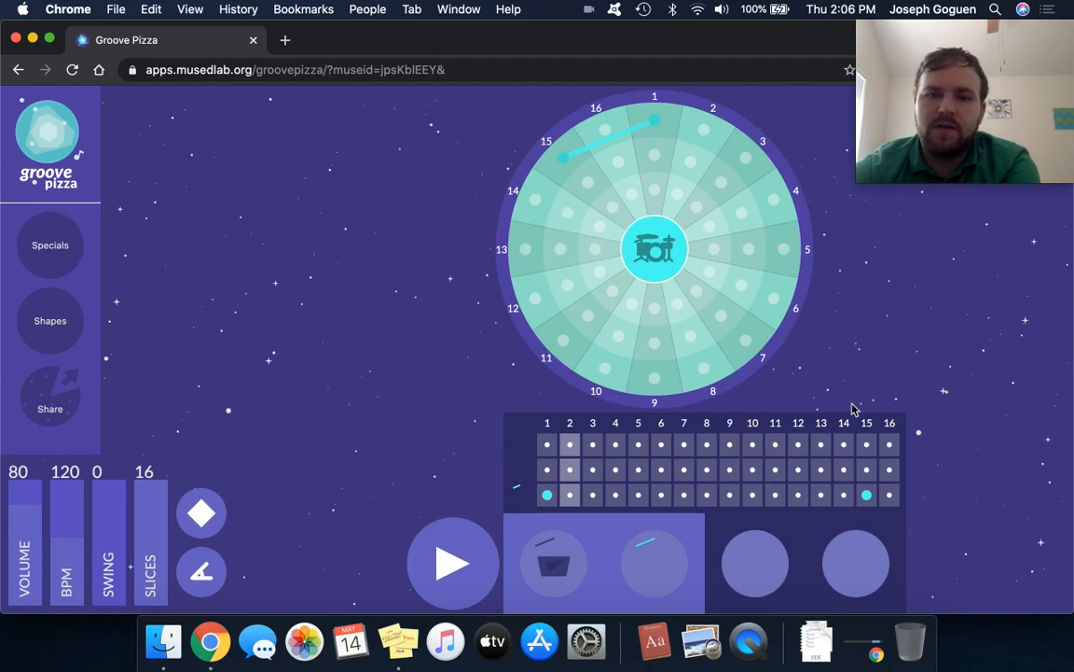
pyautogui.click(866, 495)
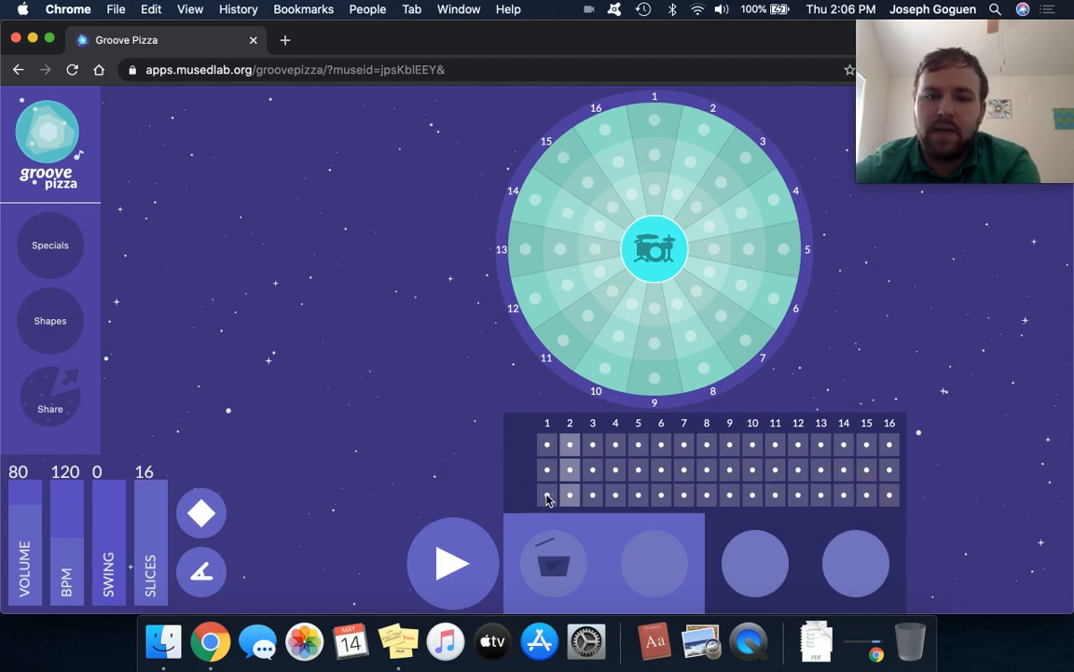
# Place bottom-row hits on steps 1, 5, 9 and 13 of the second pattern.
pyautogui.click(548, 495)
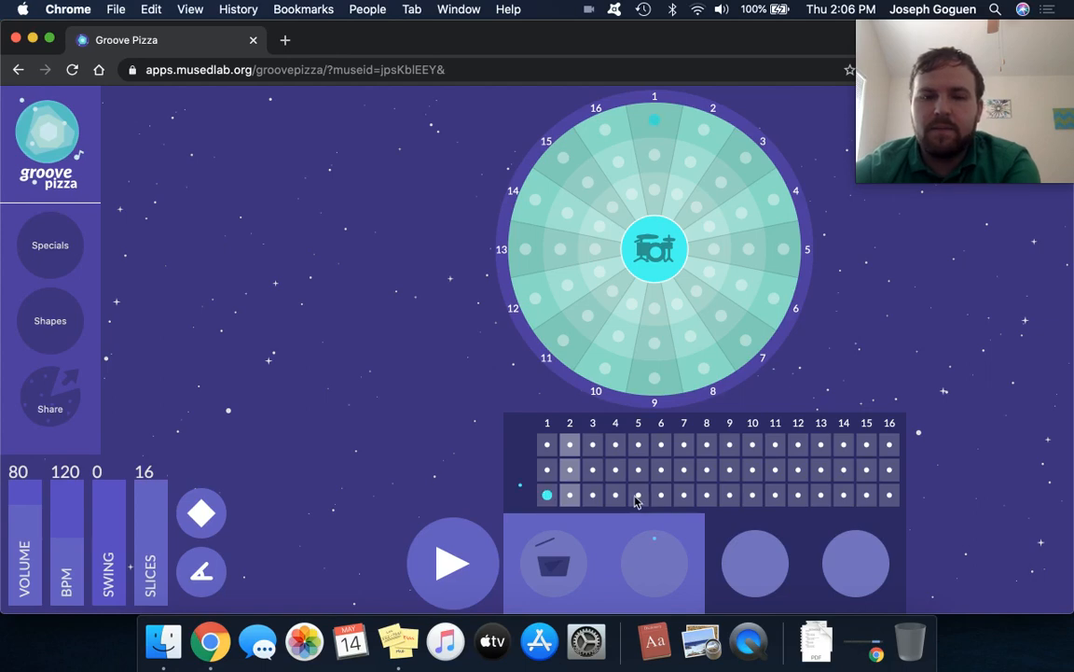
pyautogui.click(637, 495)
pyautogui.click(731, 496)
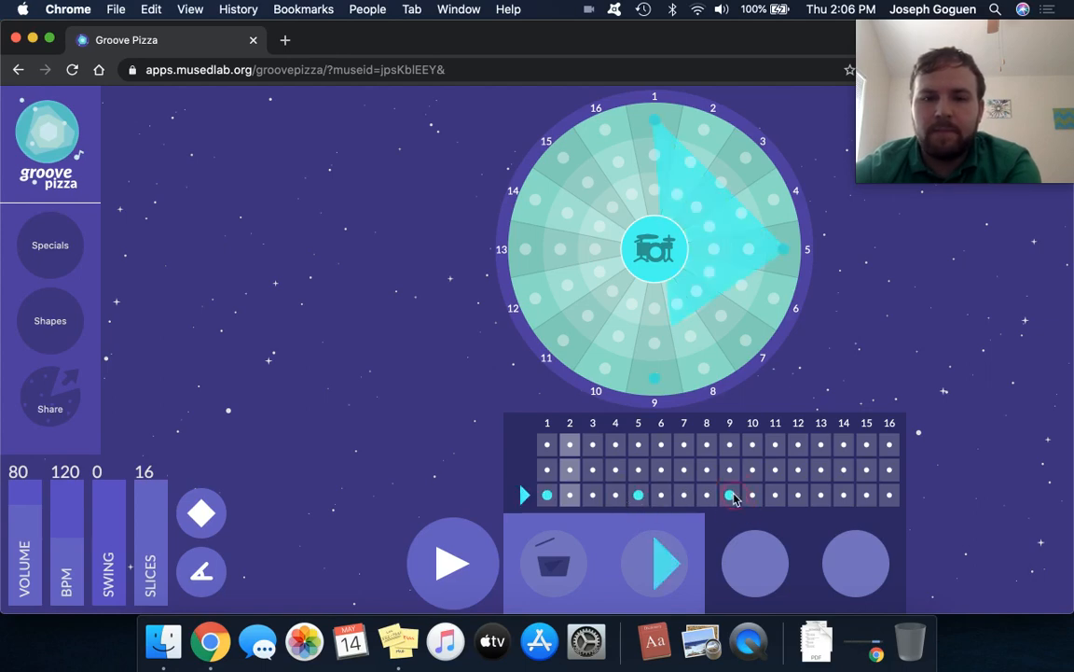
pyautogui.click(822, 497)
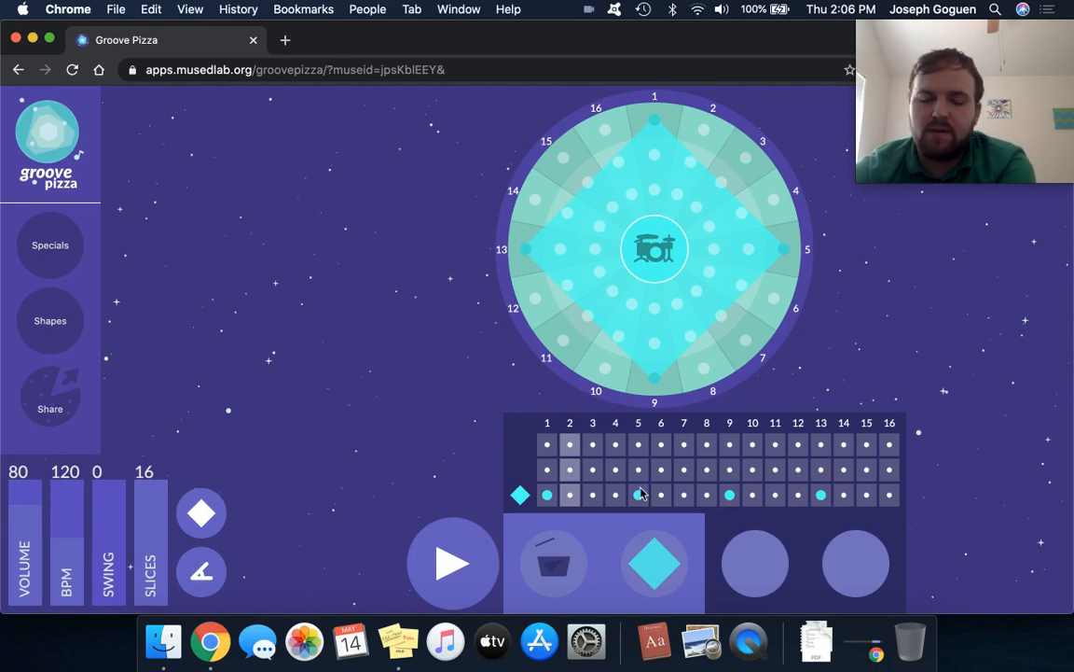
# Place top-row hits on steps 3, 7, 11 and 15 of the second pattern and play both patterns back.
pyautogui.click(592, 445)
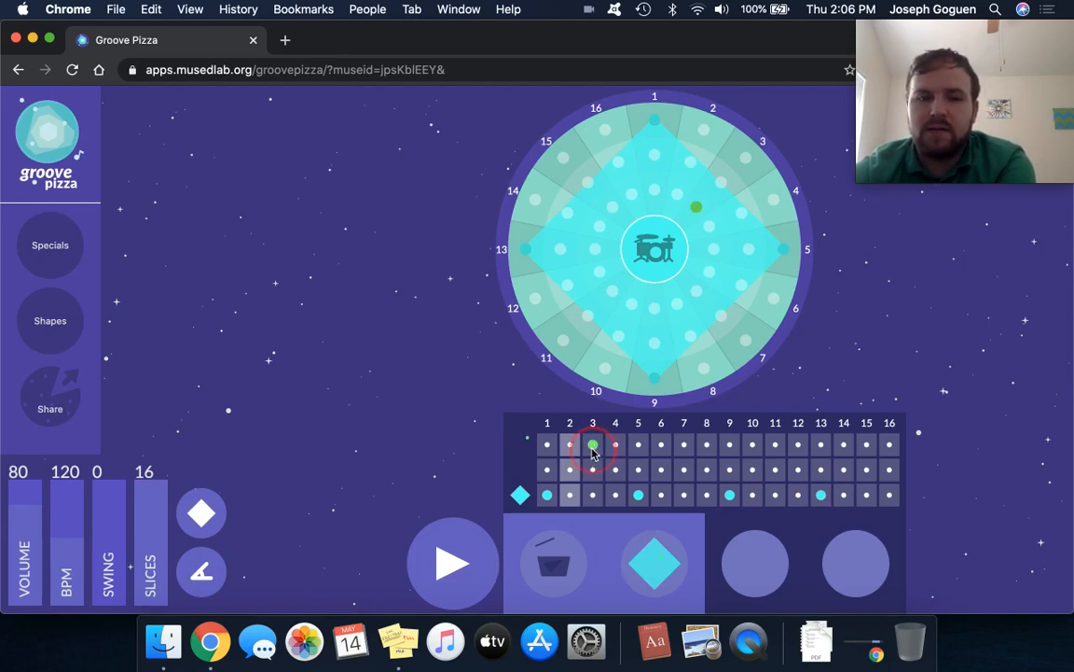
pyautogui.click(685, 445)
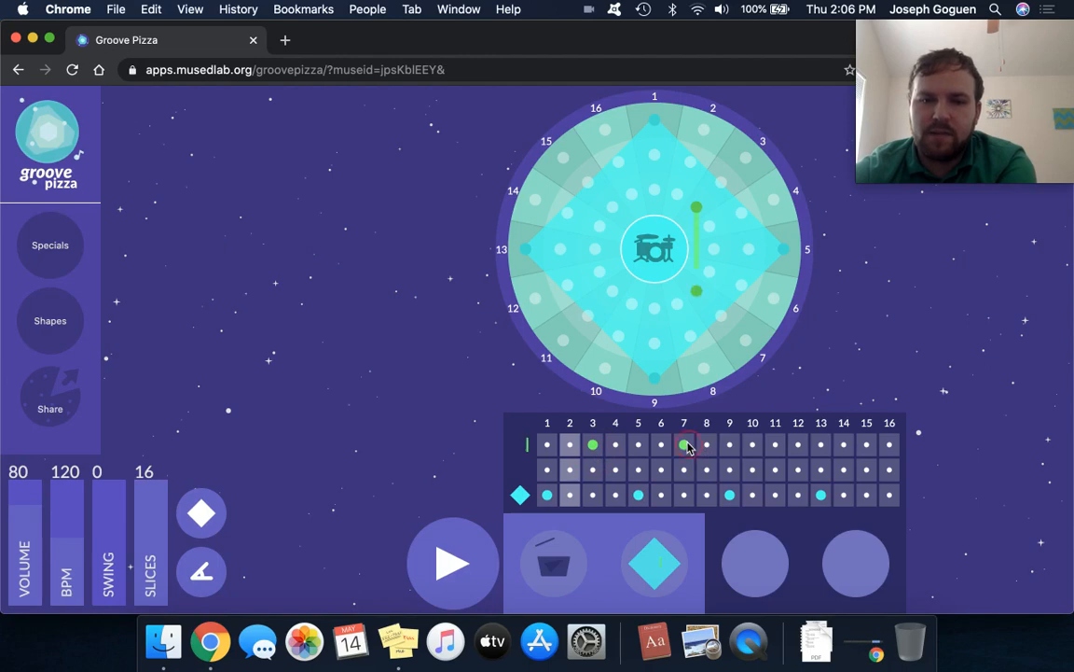
pyautogui.click(797, 446)
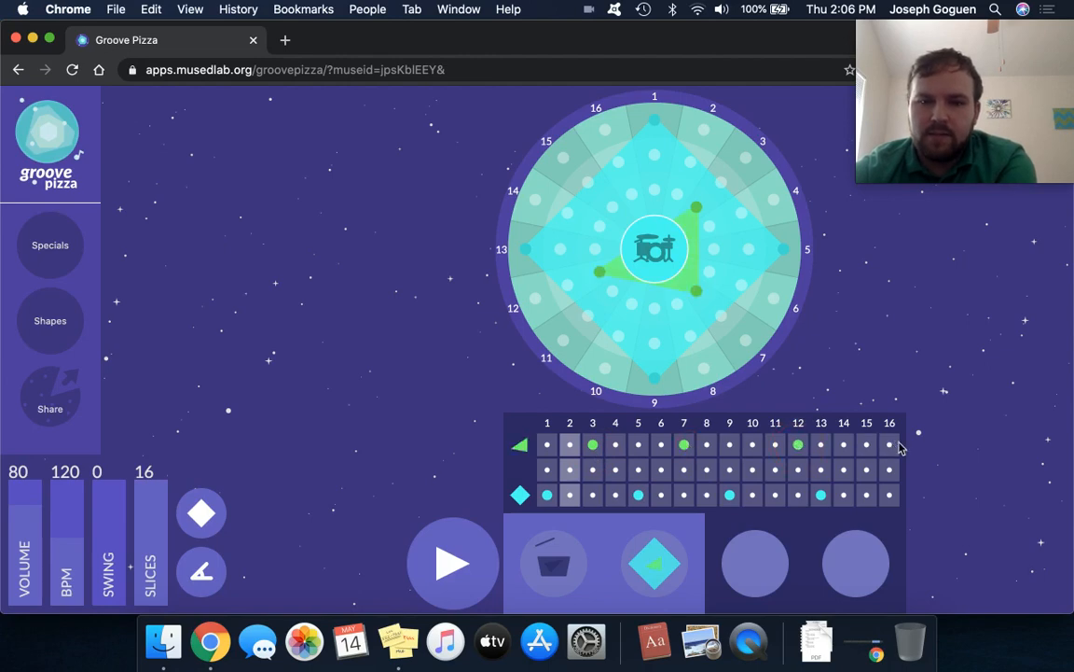
pyautogui.click(866, 445)
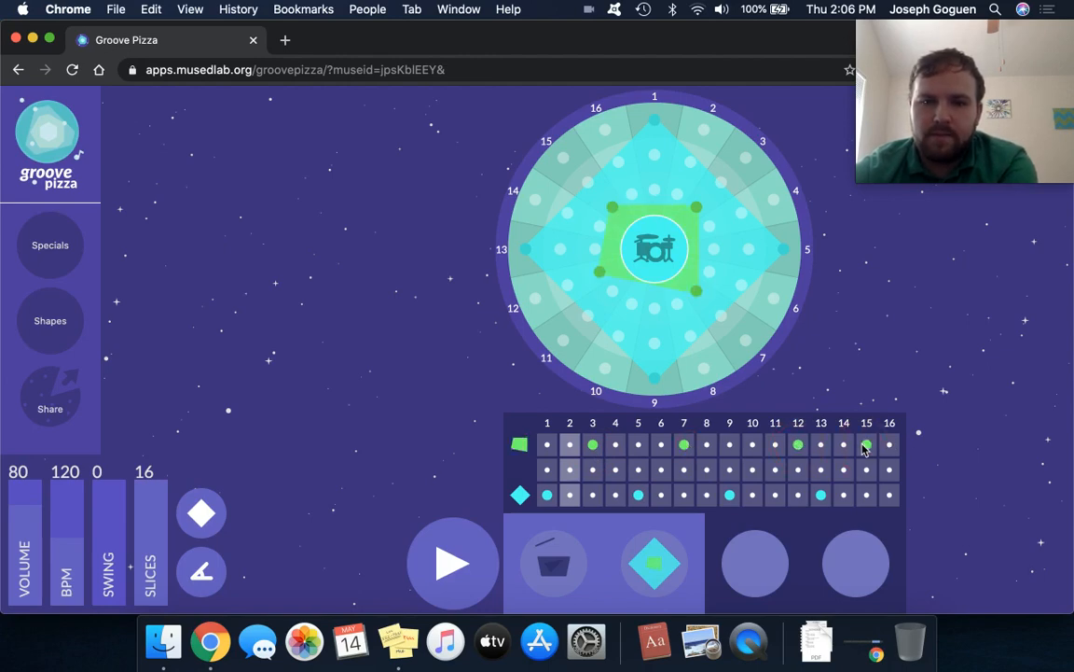
pyautogui.click(798, 444)
pyautogui.click(775, 445)
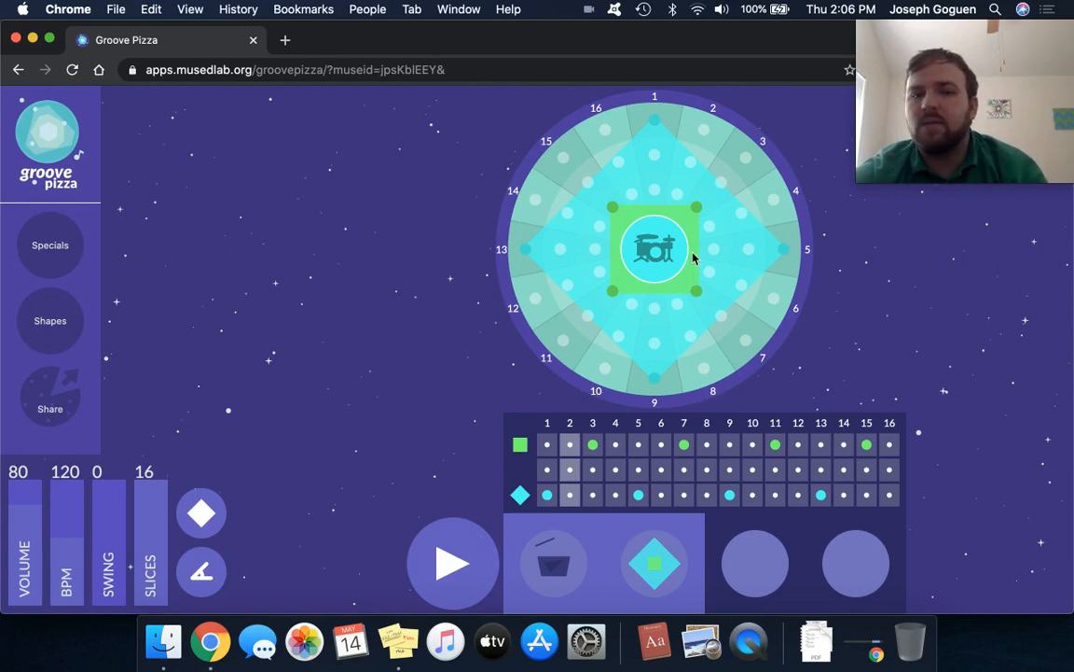
pyautogui.click(477, 554)
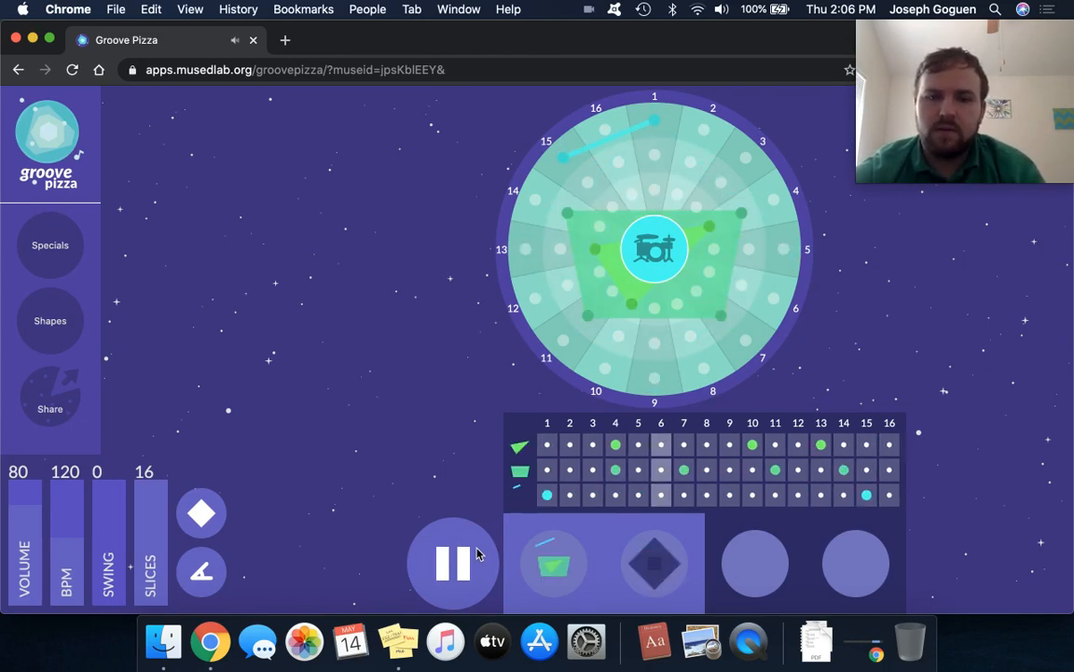
pyautogui.click(477, 554)
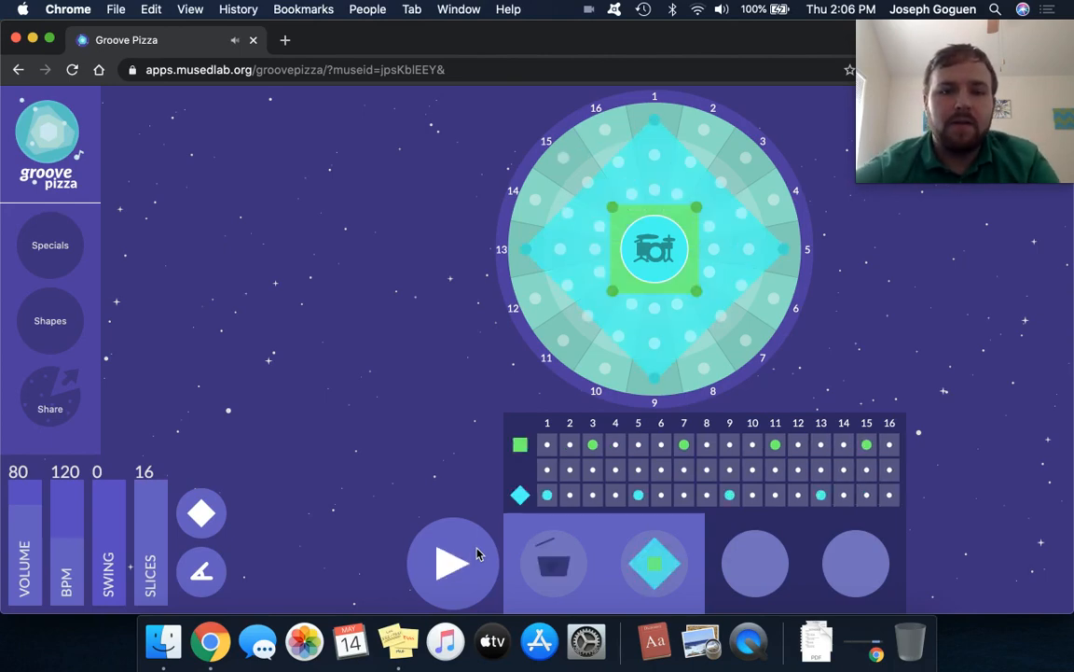
# Add a third pattern in the next empty pizza slot and clear all its copied hits.
pyautogui.click(774, 576)
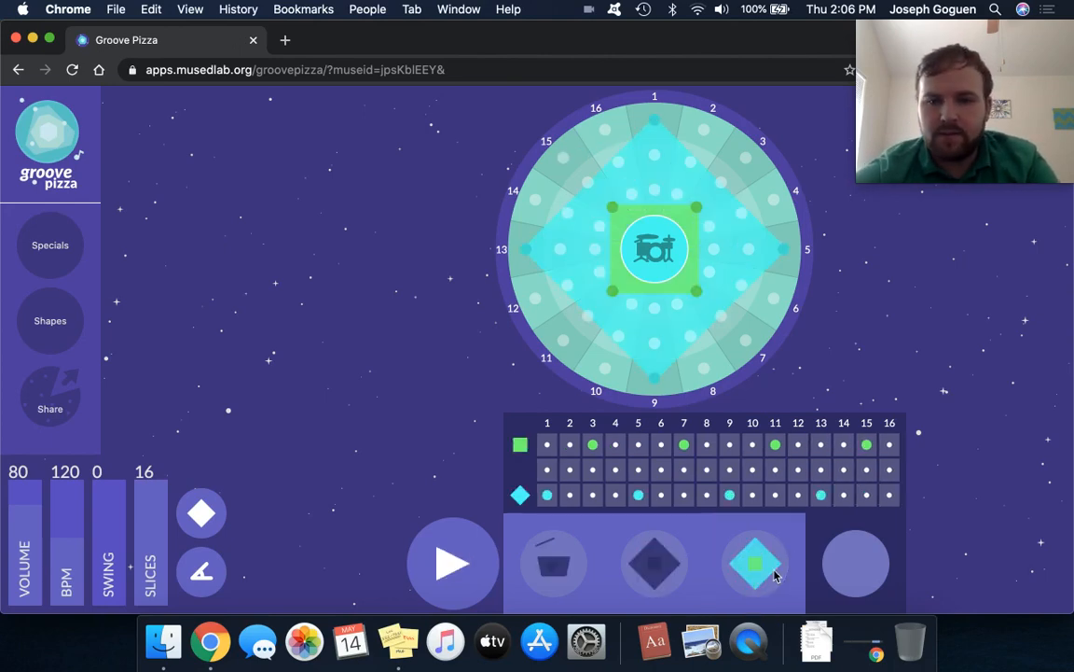
pyautogui.click(655, 378)
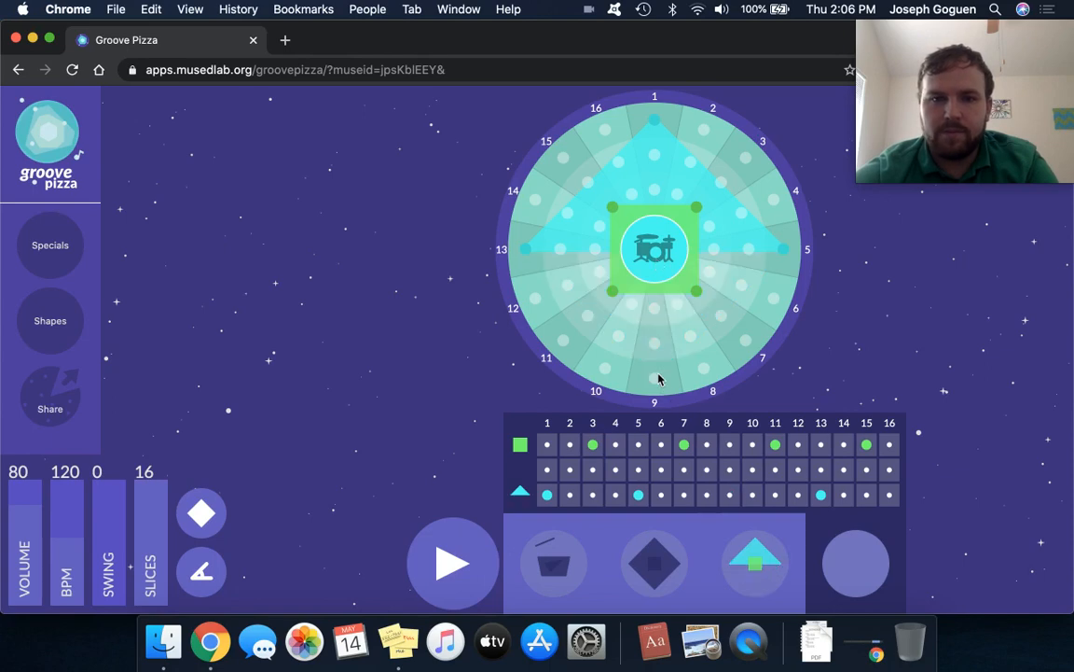
pyautogui.click(612, 290)
pyautogui.click(697, 290)
pyautogui.click(697, 207)
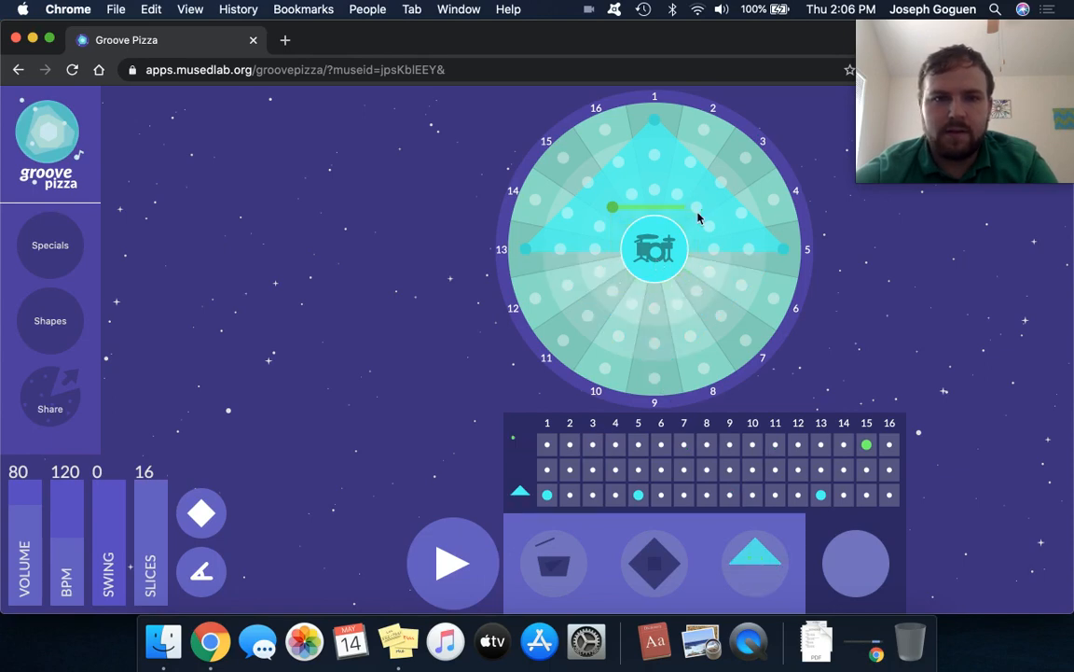
pyautogui.click(527, 250)
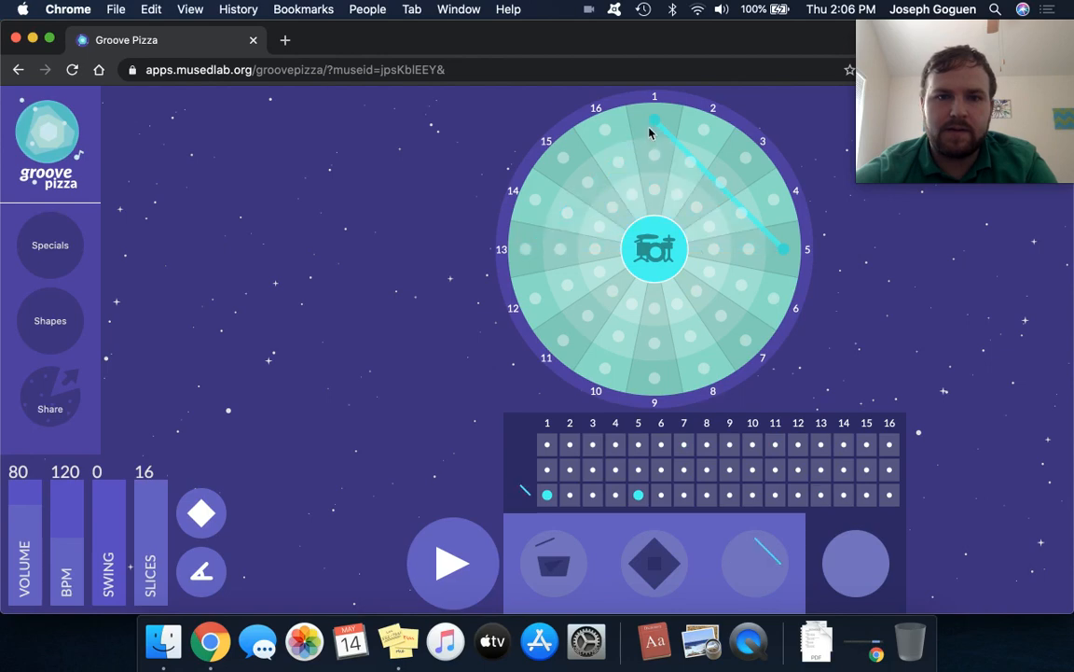
pyautogui.click(655, 119)
pyautogui.click(786, 252)
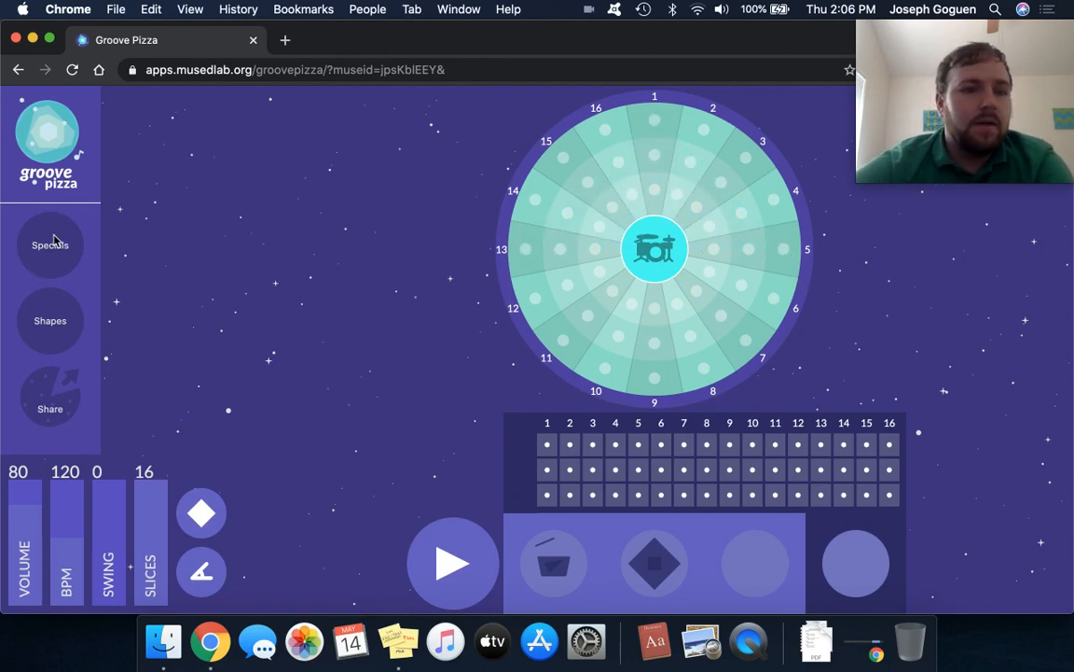
# Place a three-sided shape on the middle ring of the empty third pattern, with hits on steps 1, 7 and 12.
pyautogui.click(49, 323)
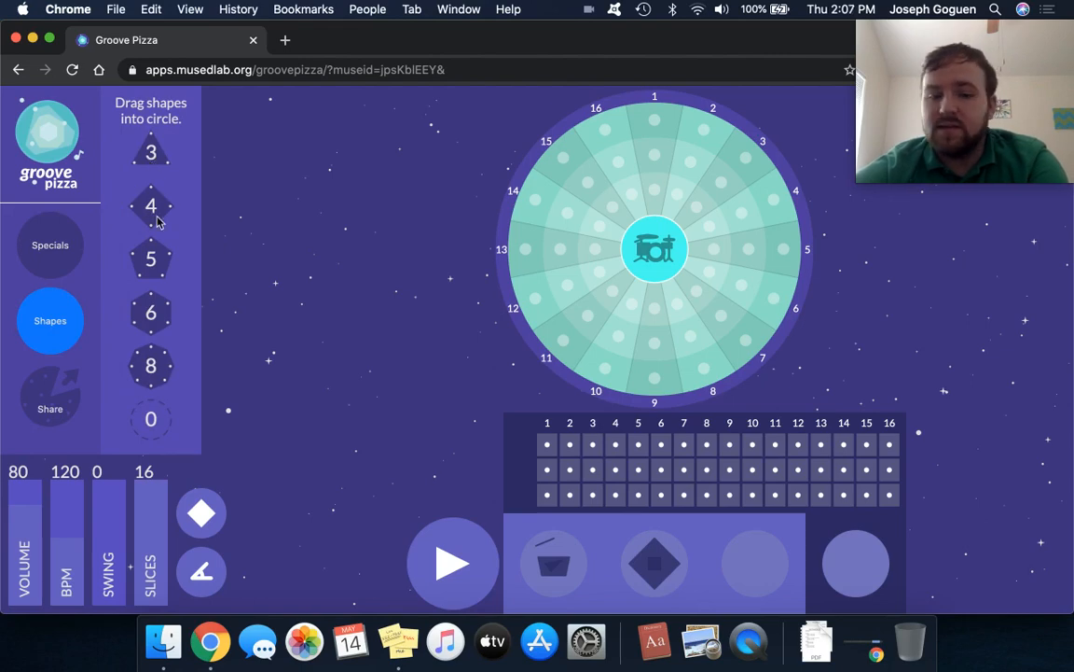
pyautogui.click(662, 563)
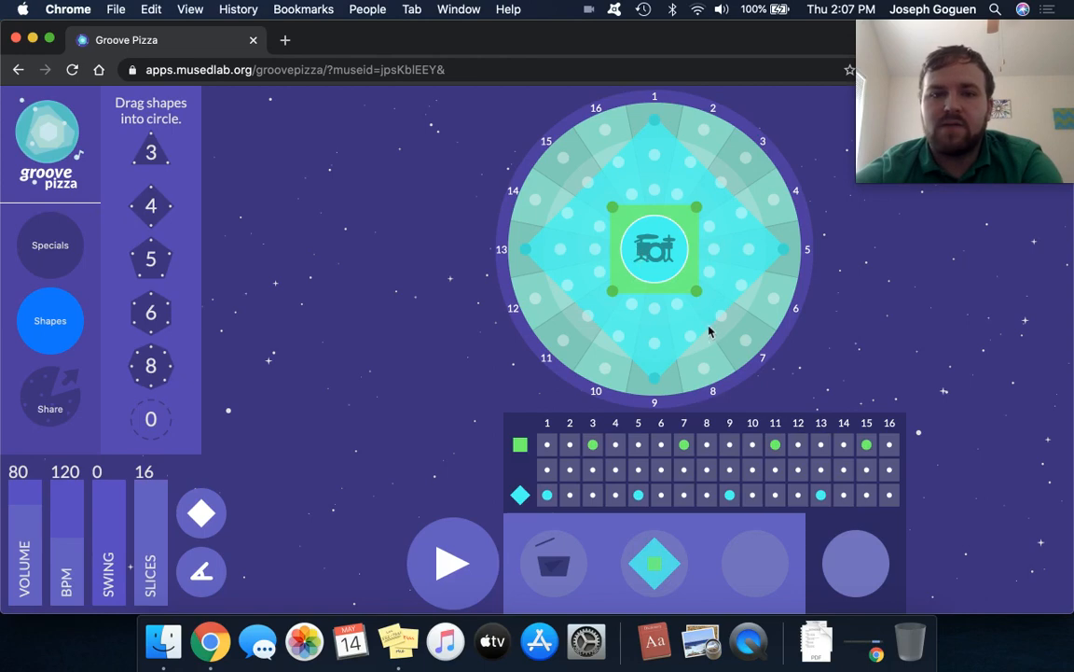
pyautogui.click(674, 548)
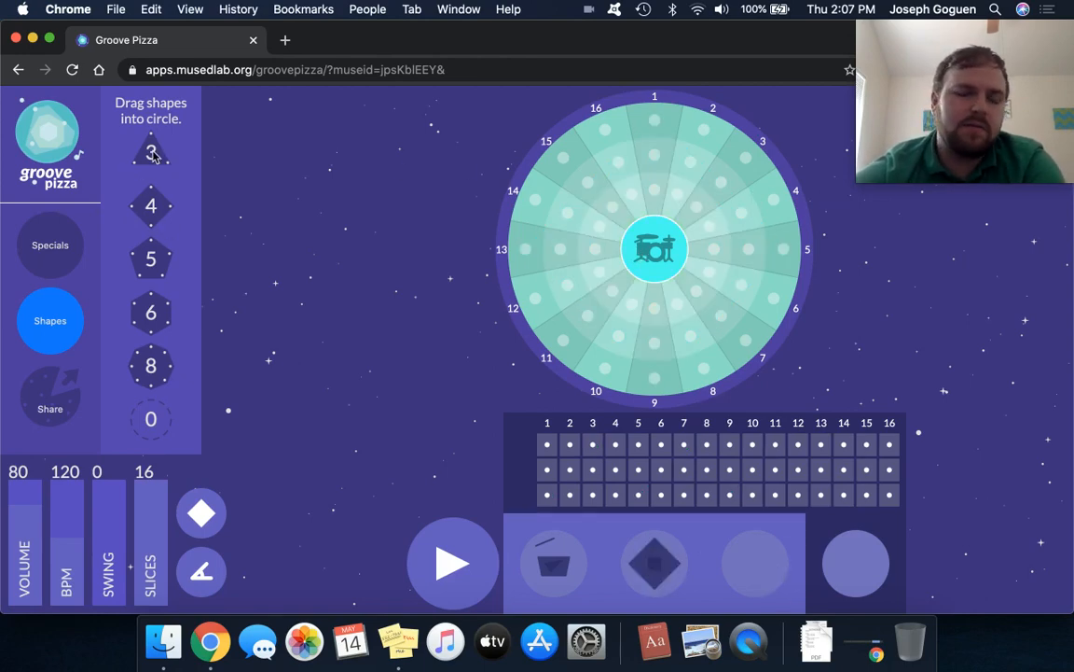
pyautogui.moveTo(154, 156); pyautogui.dragTo(542, 237)
pyautogui.moveTo(518, 237); pyautogui.dragTo(520, 236)
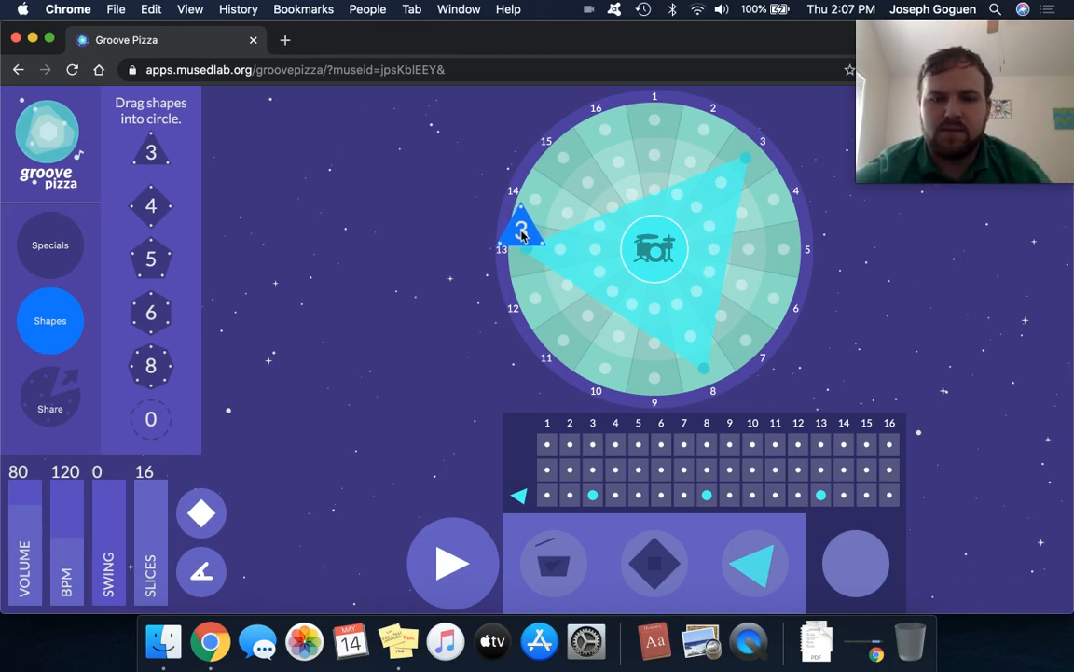
pyautogui.moveTo(521, 235); pyautogui.dragTo(654, 148)
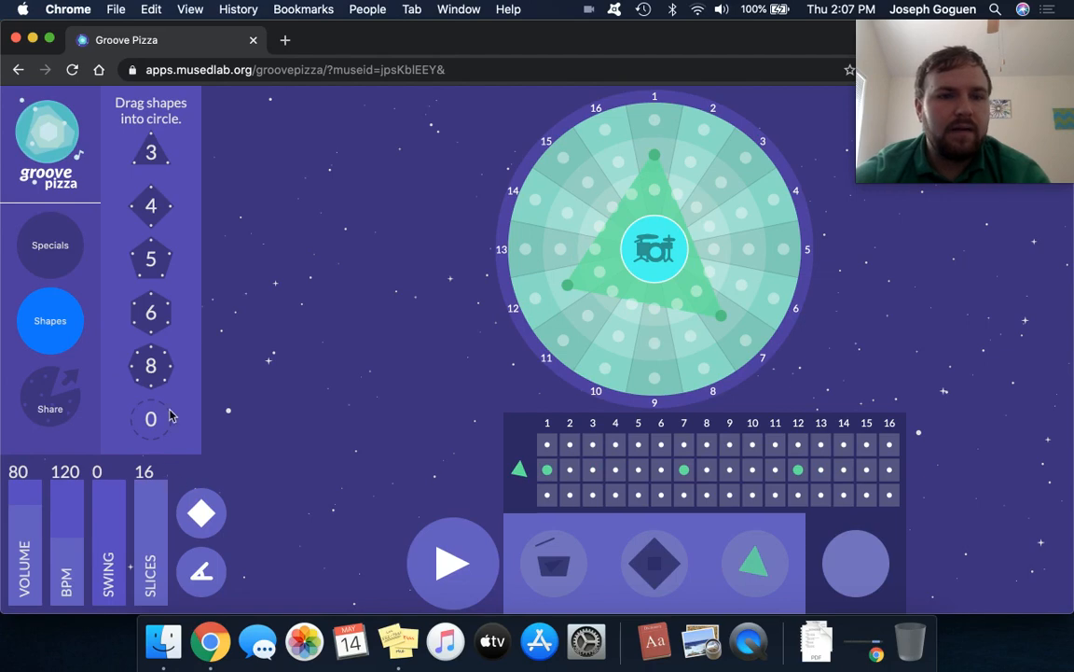
# Add a pentagon to the inner ring from step 3 and a four-sided shape to the outer ring from step 1, and start playback.
pyautogui.moveTo(154, 265); pyautogui.dragTo(627, 237)
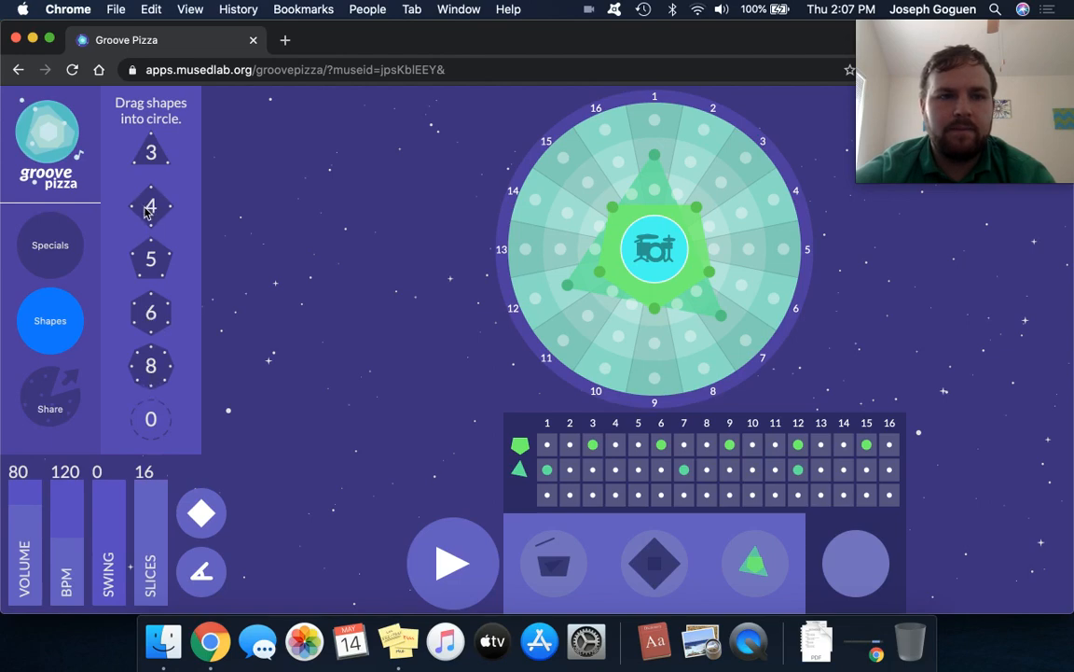
pyautogui.moveTo(147, 213); pyautogui.dragTo(521, 245)
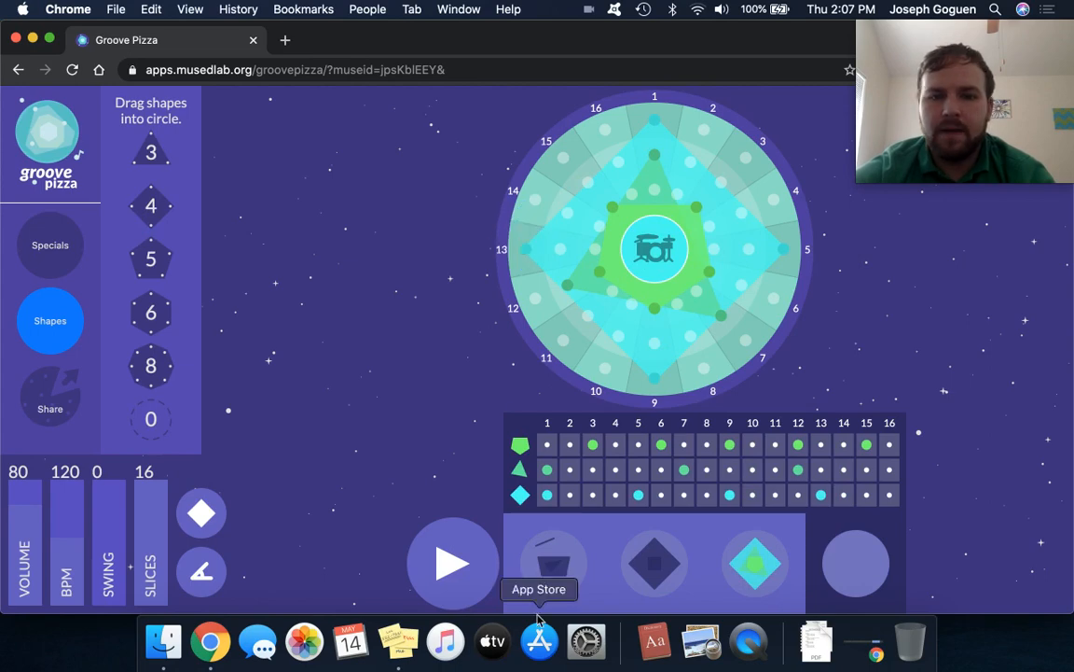
pyautogui.click(451, 571)
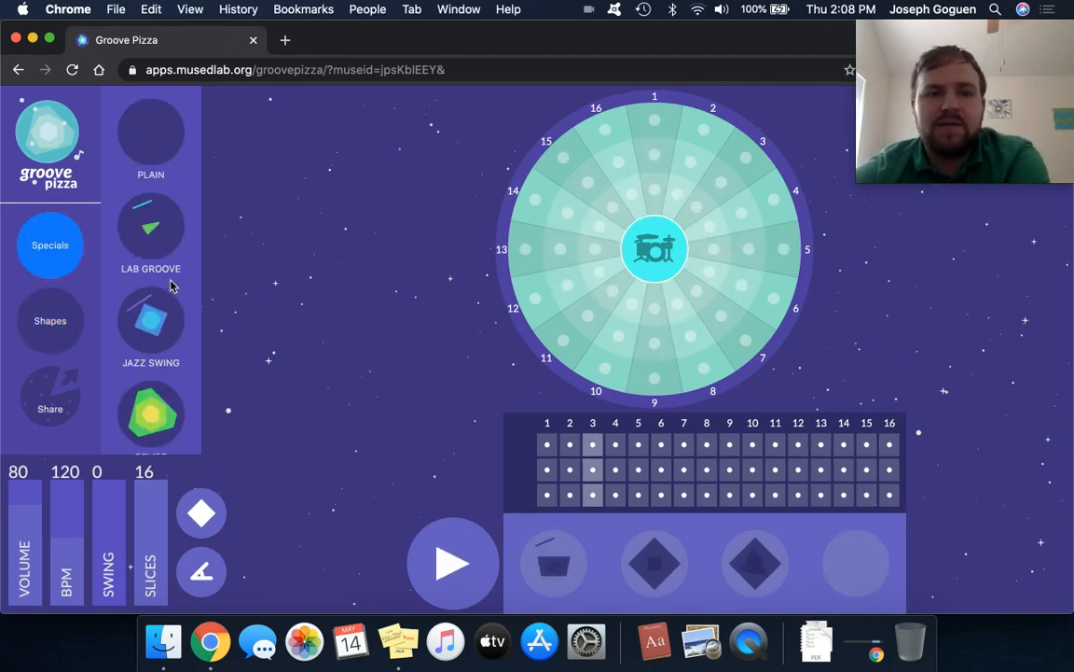
# Load the Lab Groove special, replace it with Jazz Swing, and play that beat back.
pyautogui.scroll(-10, 170, 286)
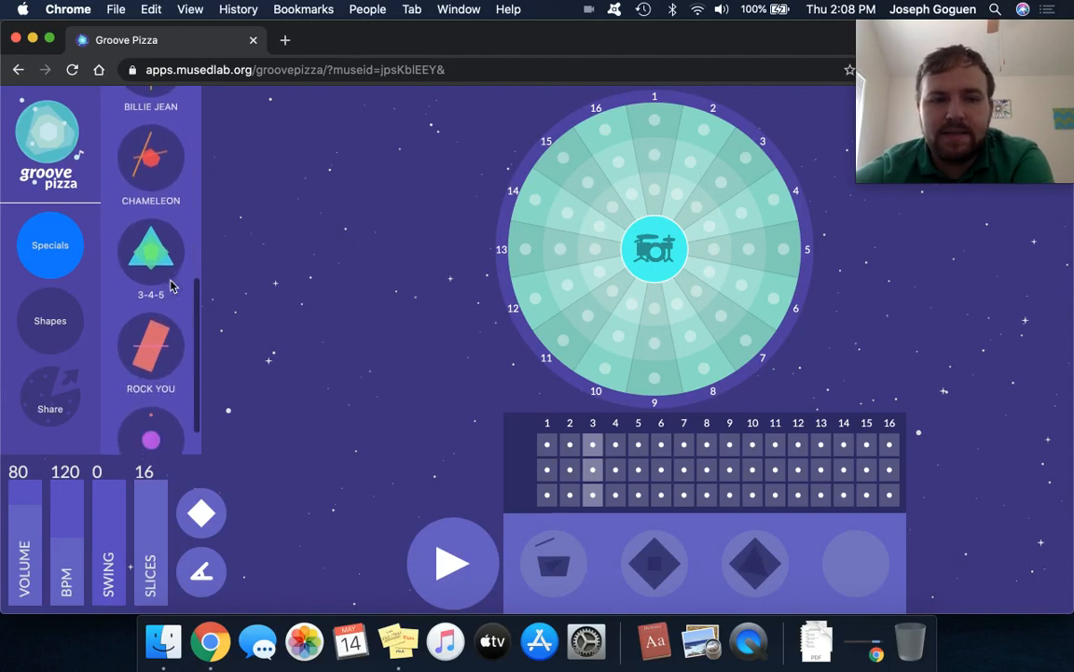
pyautogui.scroll(10, 171, 286)
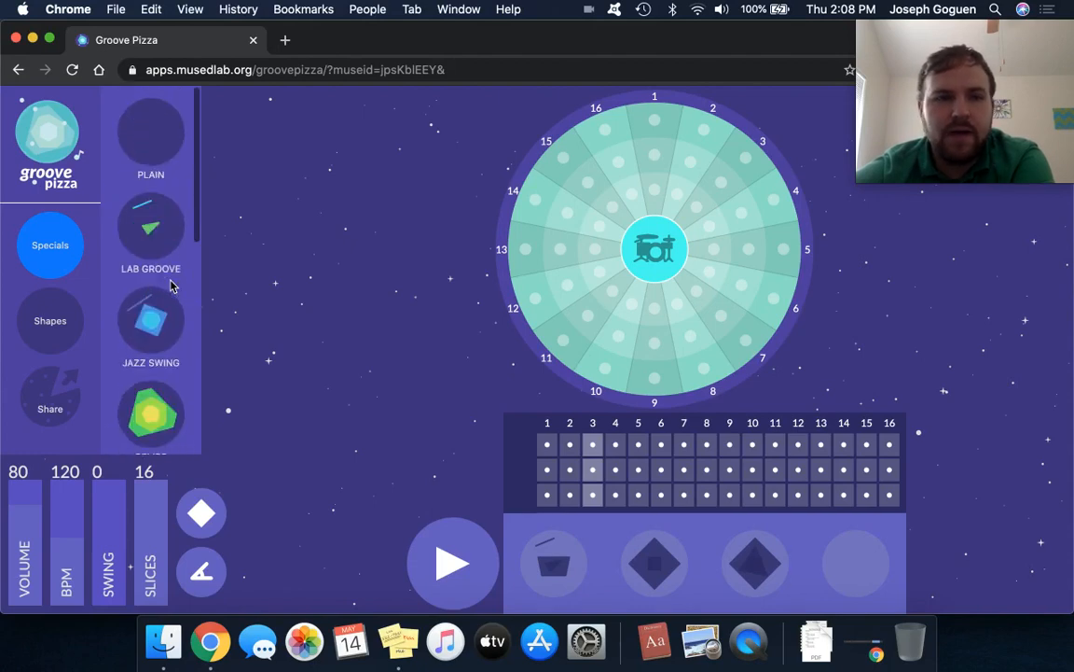
pyautogui.click(144, 226)
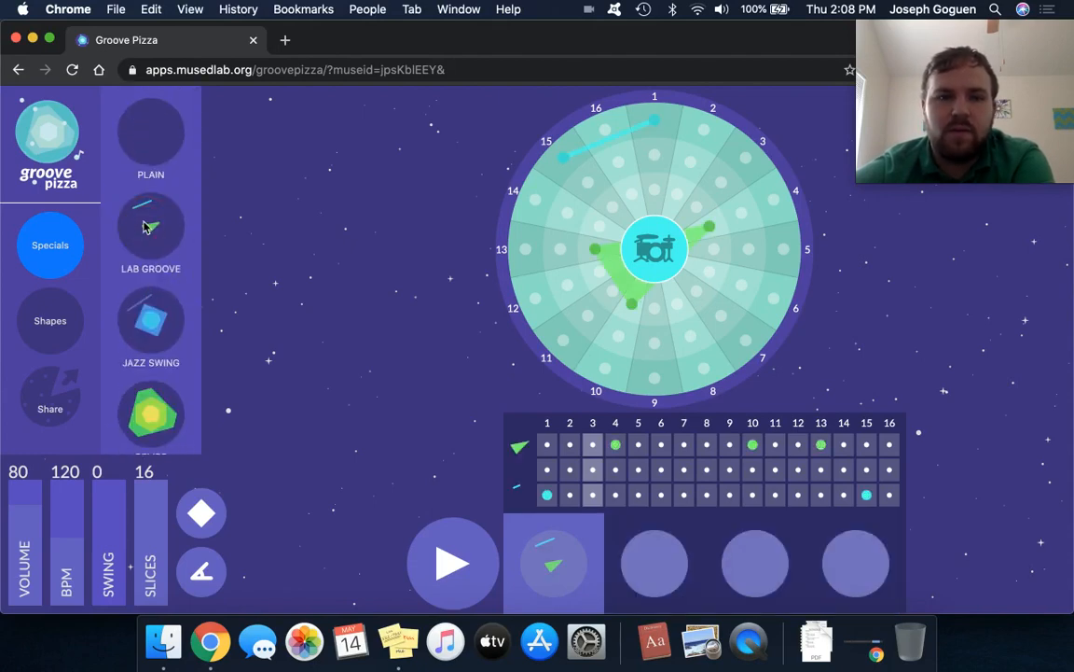
pyautogui.click(159, 334)
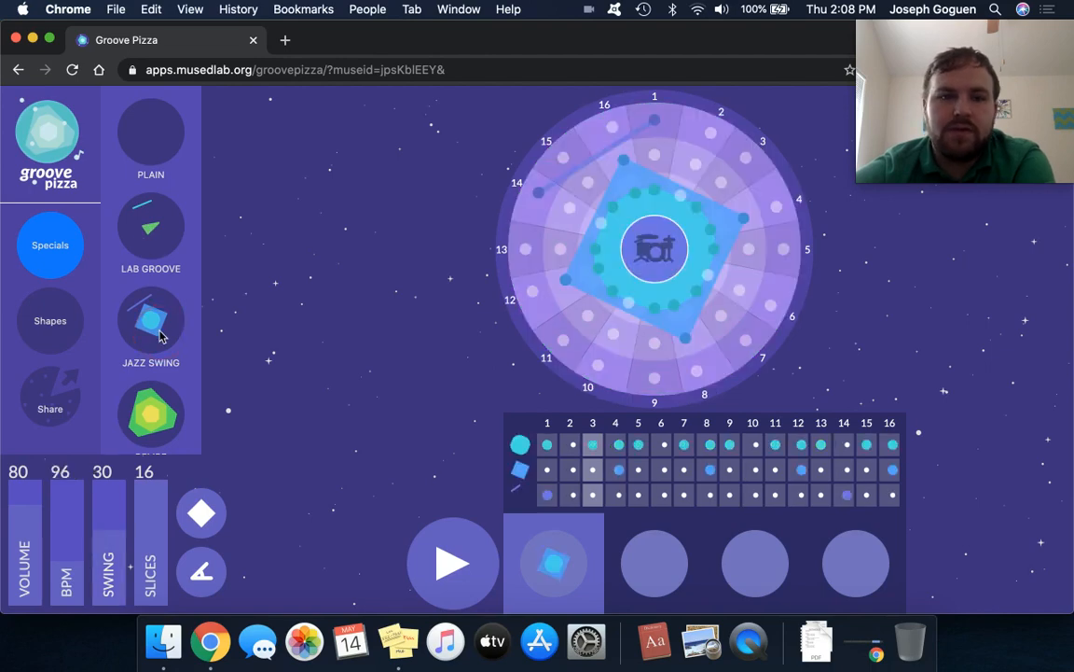
pyautogui.click(466, 566)
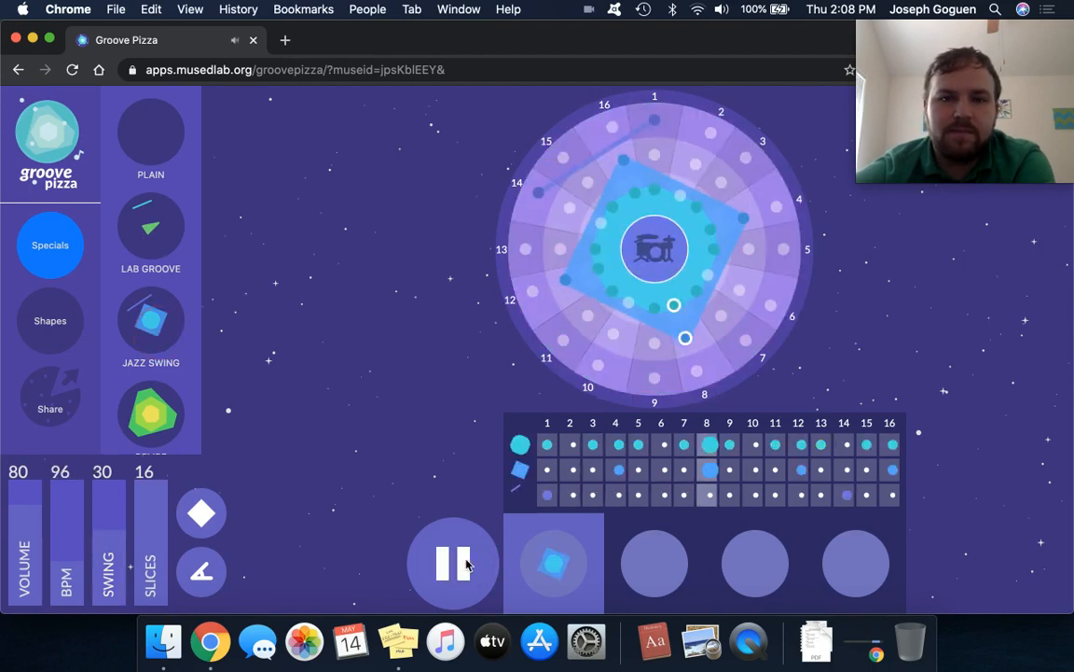
pyautogui.click(467, 566)
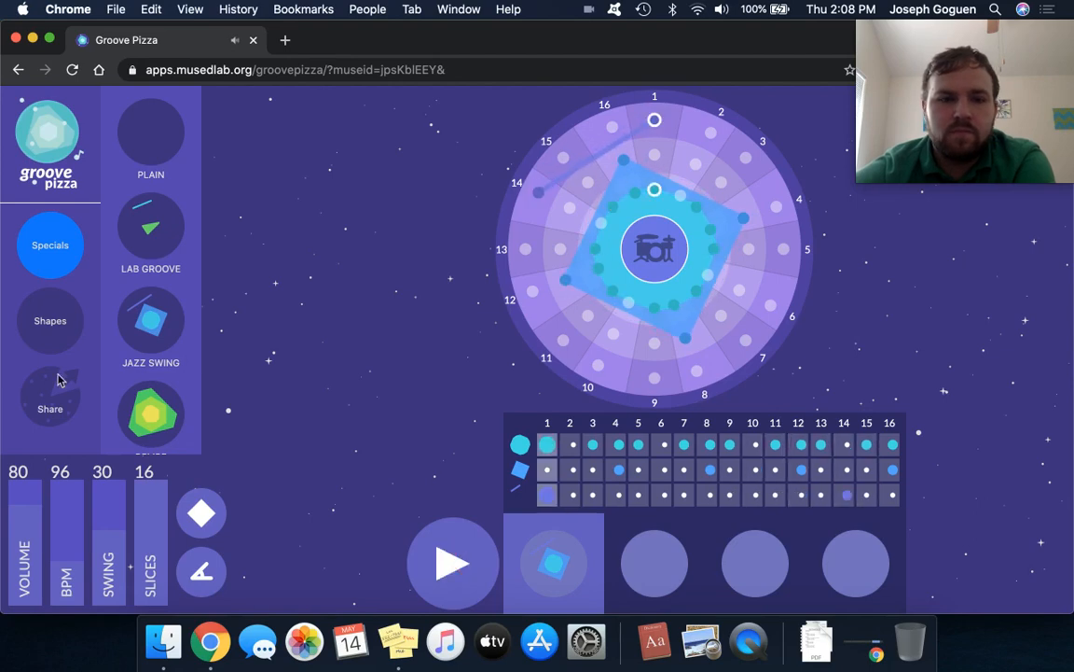
# Load the Bembe special and audition its 12-slice beat.
pyautogui.scroll(-2, 152, 393)
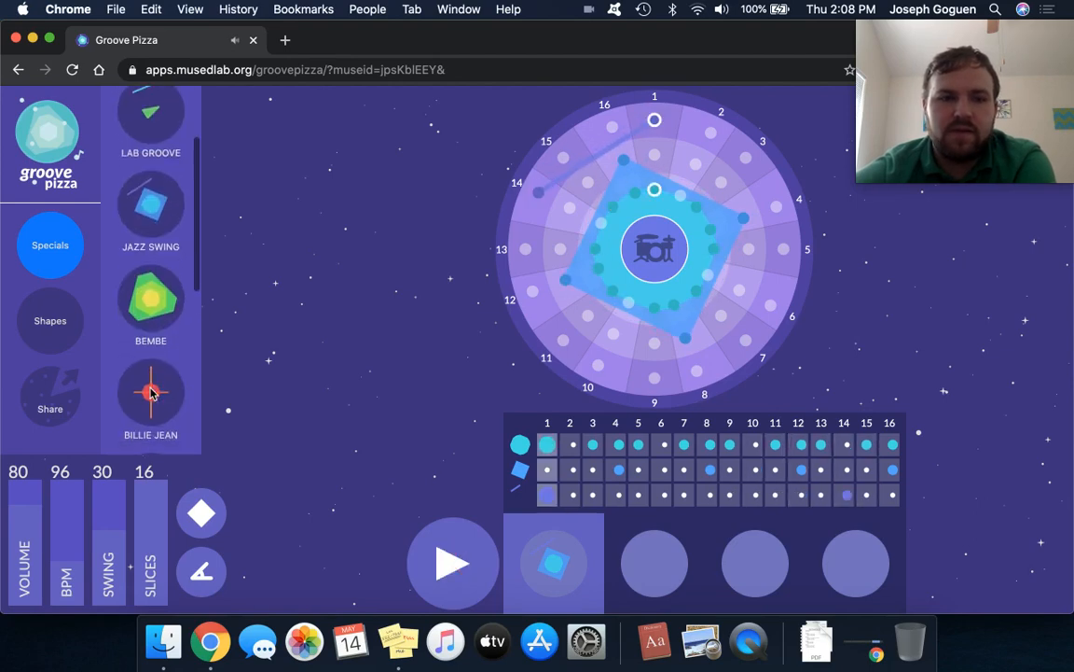
pyautogui.click(152, 304)
pyautogui.click(436, 563)
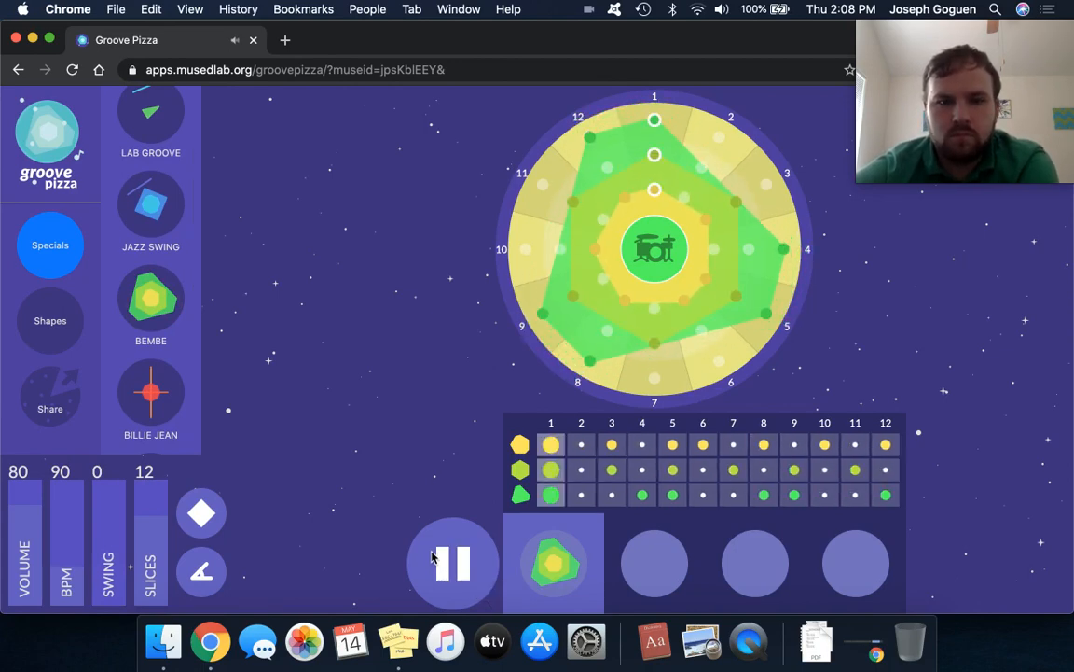
pyautogui.click(434, 560)
# Load the Billie Jean special and play its beat back.
pyautogui.click(142, 399)
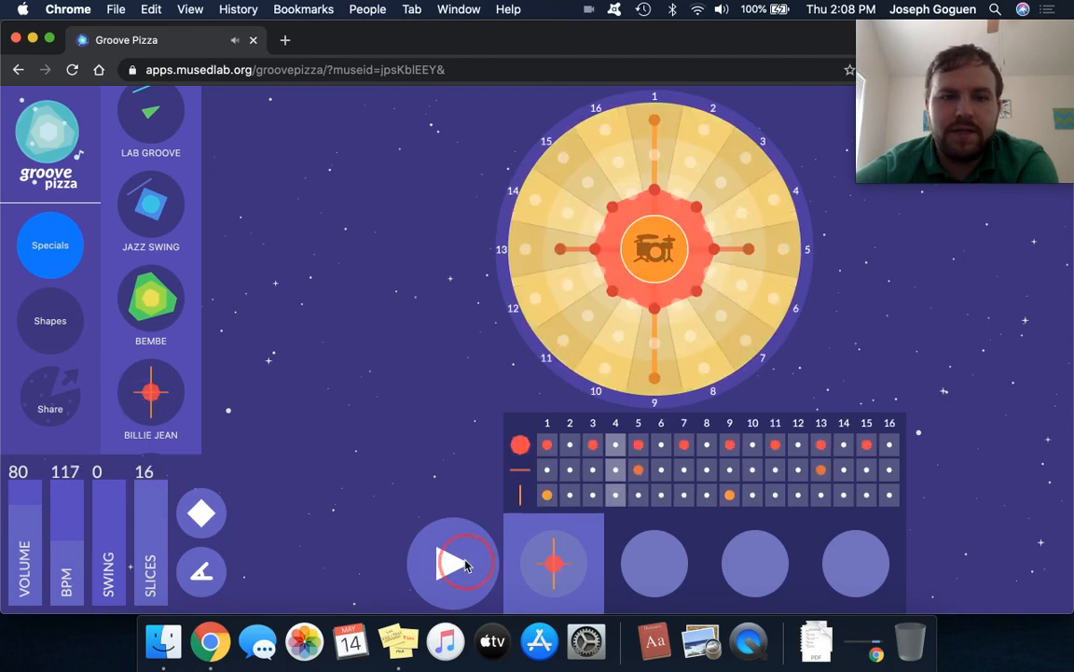
pyautogui.click(465, 564)
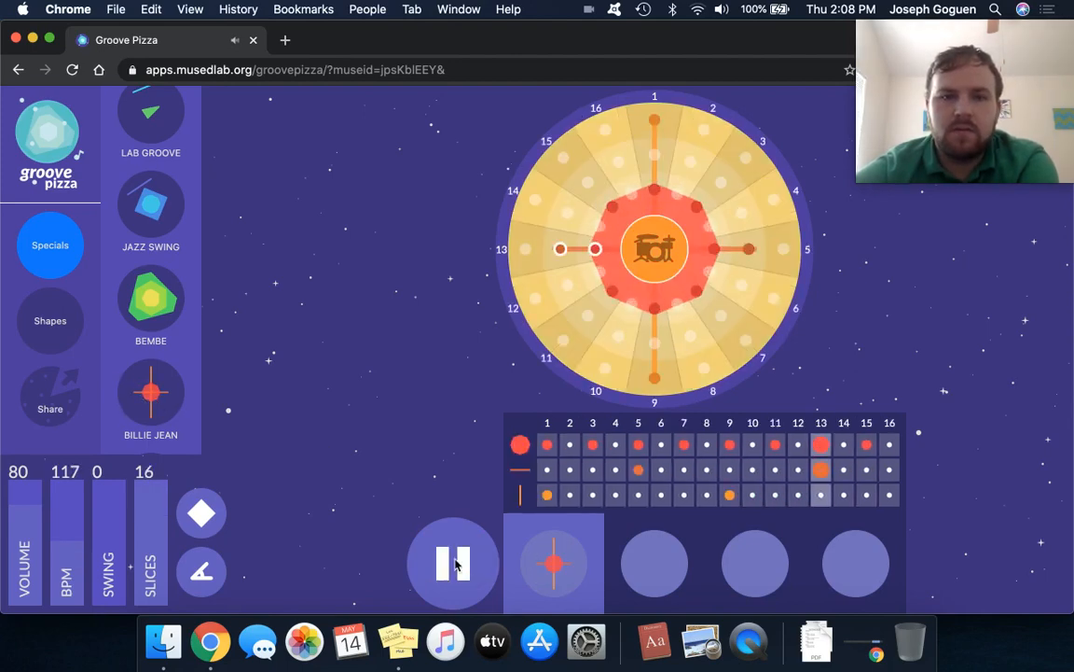
pyautogui.click(455, 564)
# Load the Chameleon special and play its beat back.
pyautogui.scroll(-3, 166, 373)
pyautogui.click(157, 341)
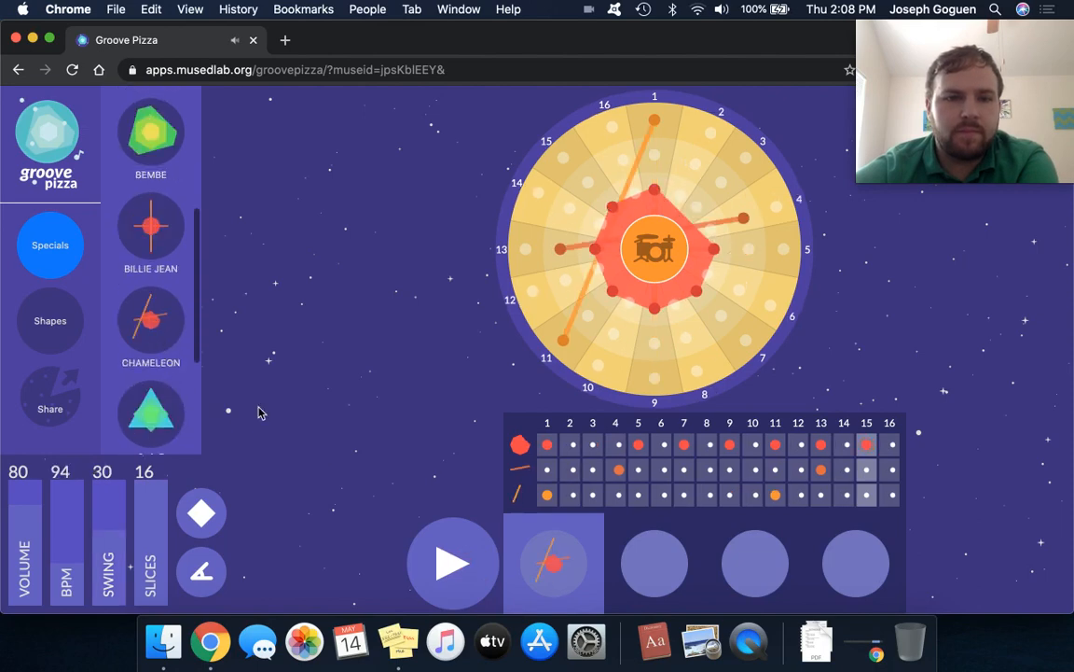
pyautogui.click(457, 564)
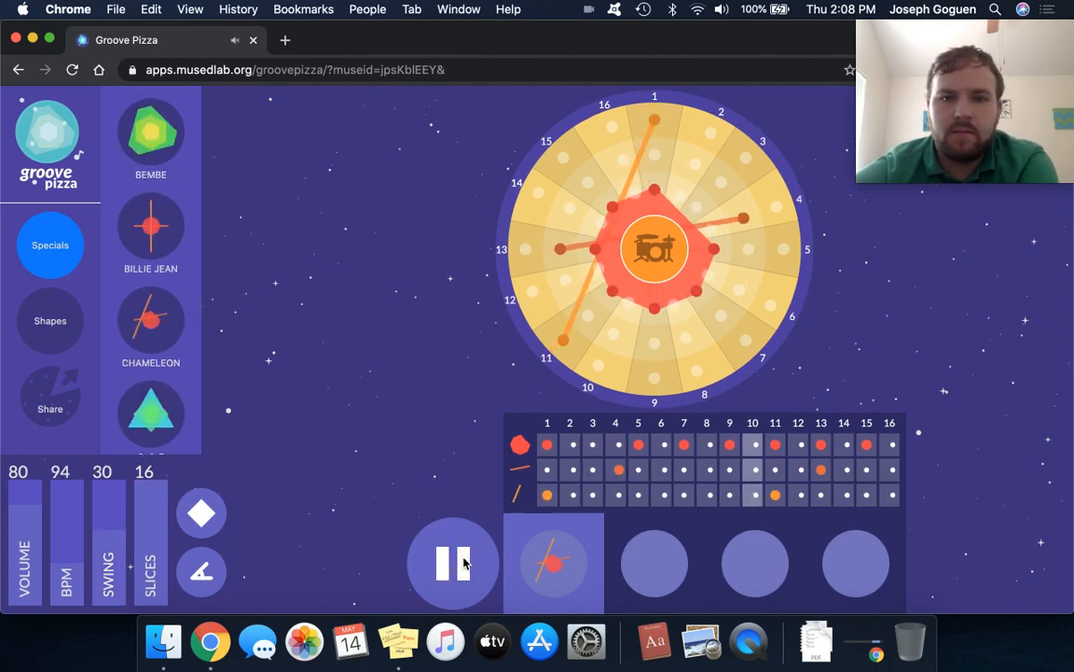
pyautogui.click(457, 564)
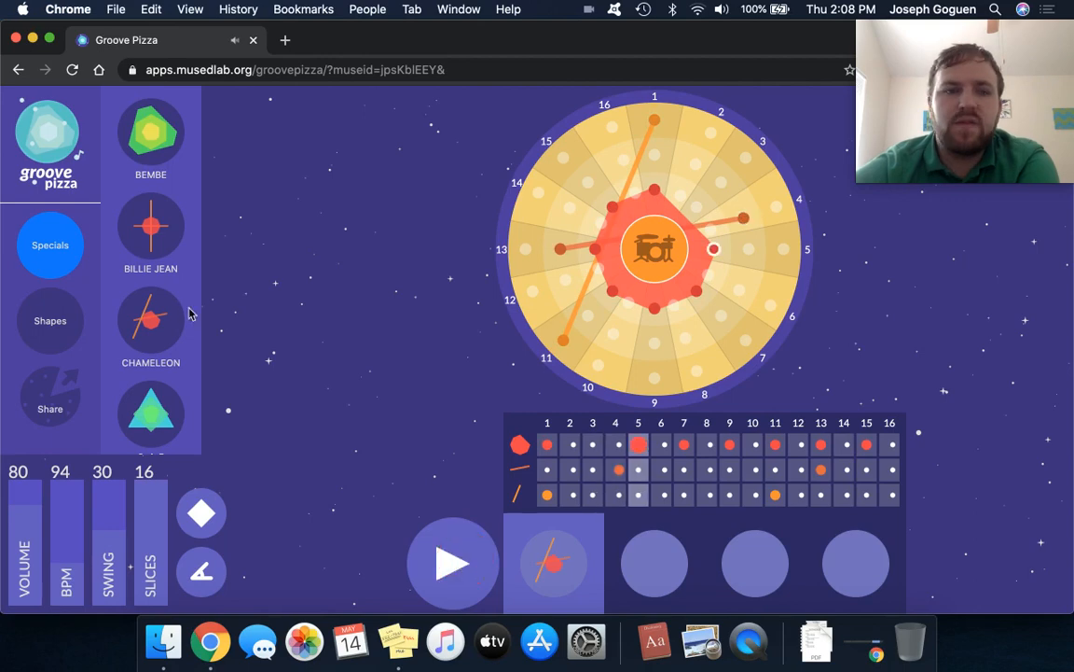
# Load the 3-4-5 special and start playing its beat.
pyautogui.scroll(-3, 157, 353)
pyautogui.click(172, 319)
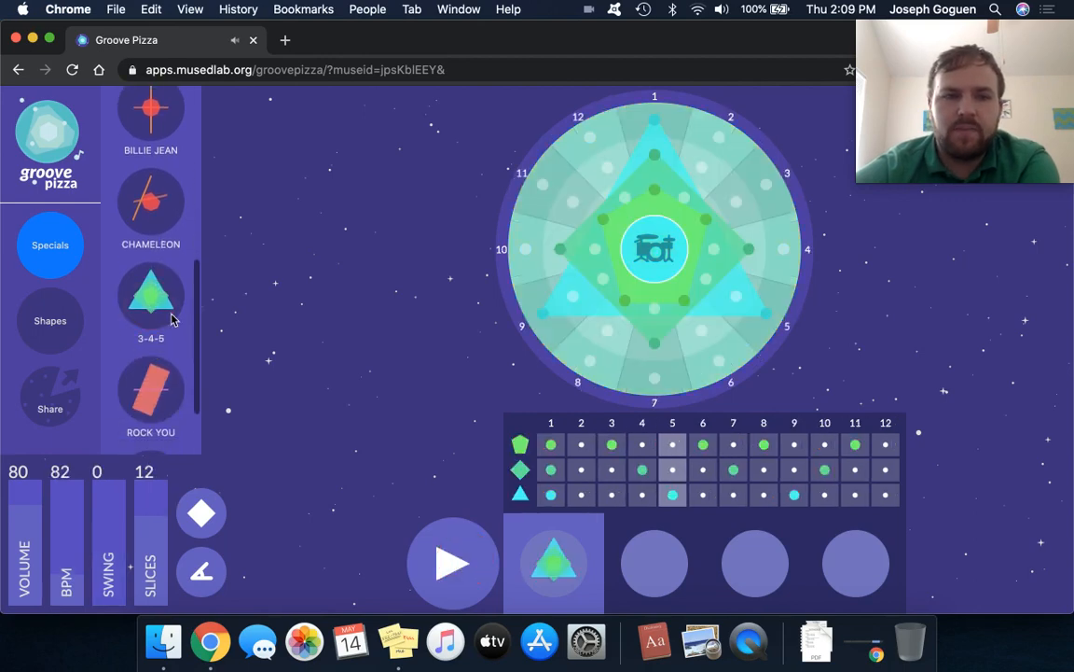
pyautogui.click(457, 570)
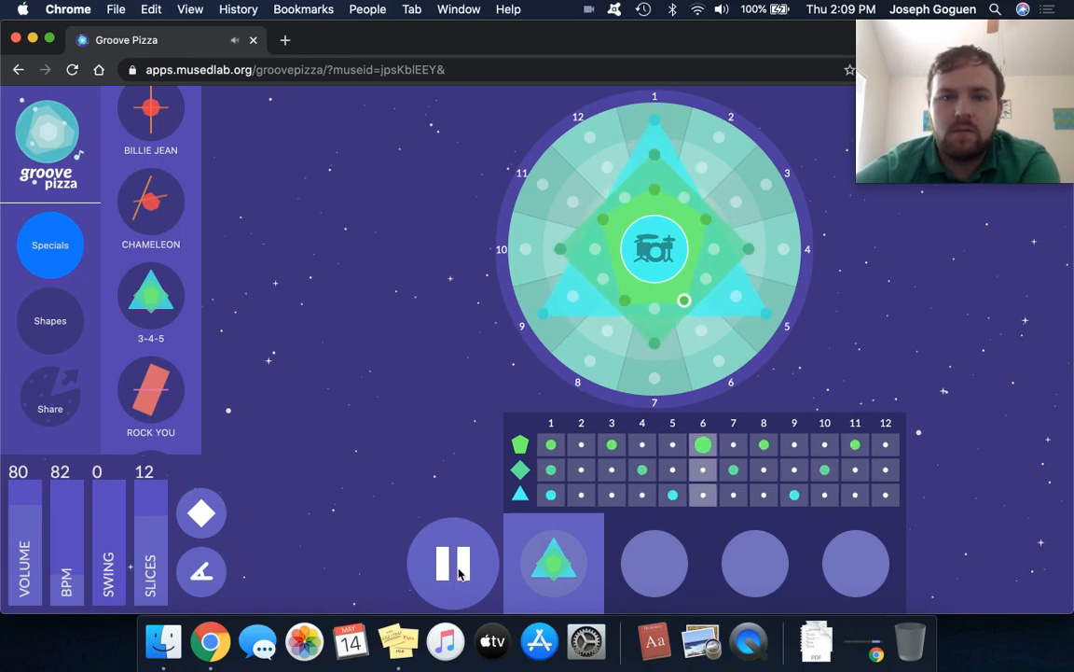
# Stop the 3-4-5 beat, load the Rock You special and play its beat back.
pyautogui.click(455, 569)
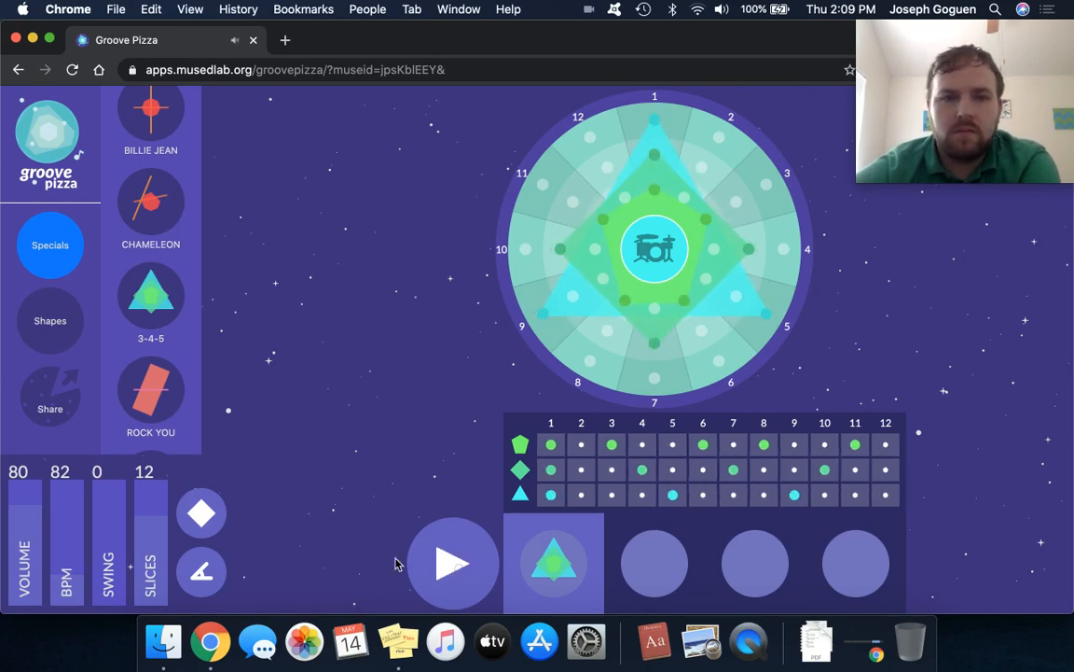
pyautogui.click(164, 419)
pyautogui.click(455, 563)
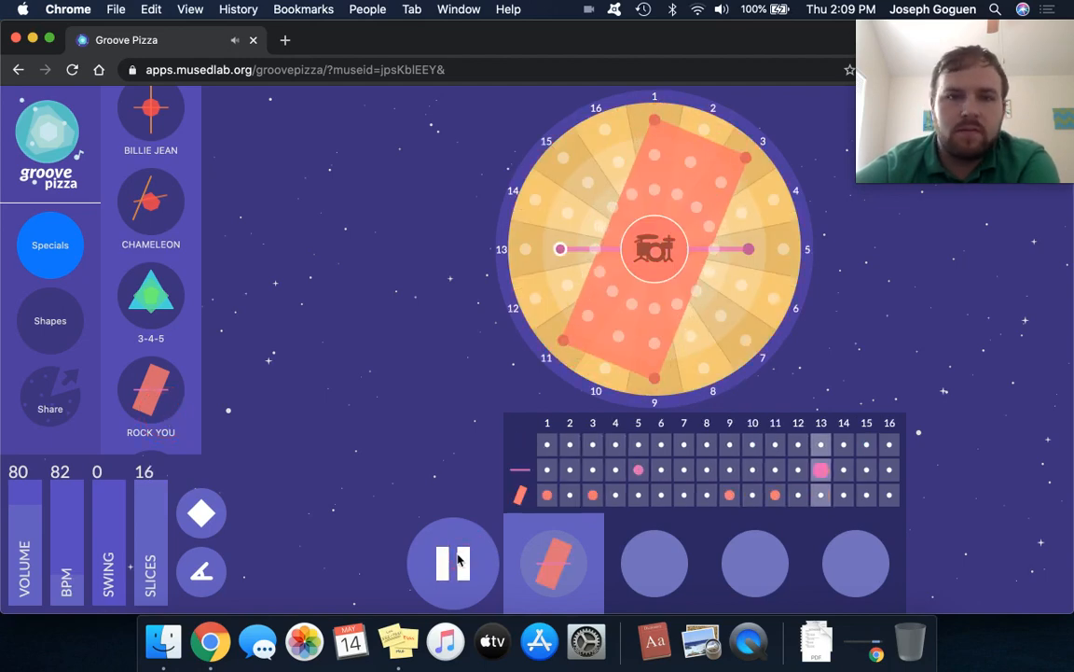
pyautogui.click(455, 562)
# Load the Trap special and audition its four-pattern beat.
pyautogui.scroll(-1, 152, 355)
pyautogui.scroll(-3, 152, 355)
pyautogui.click(151, 392)
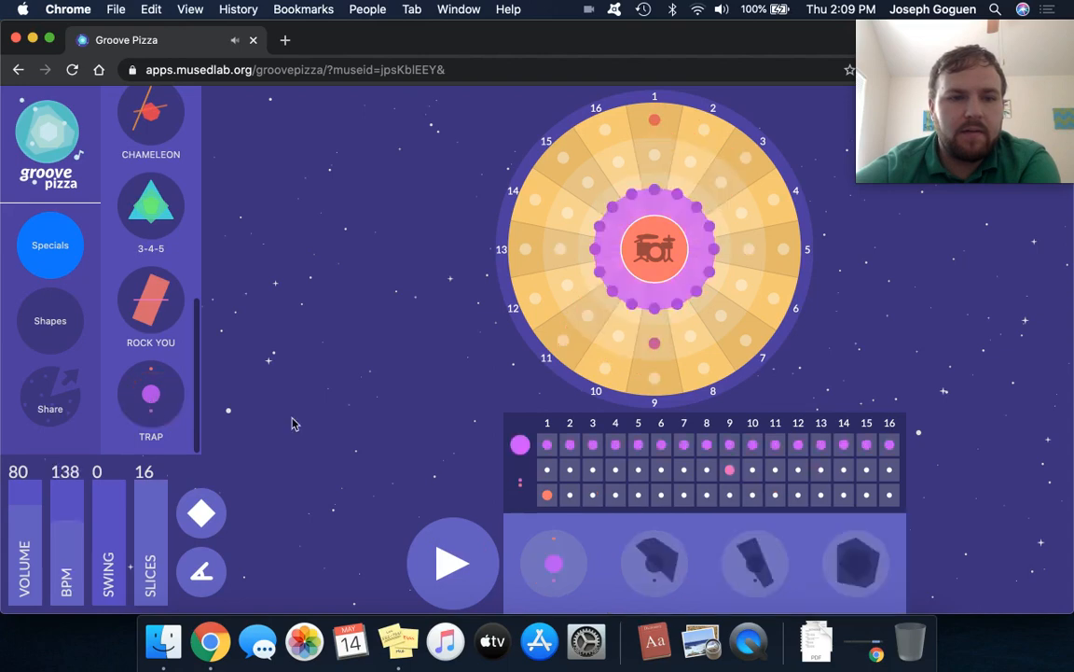
pyautogui.click(463, 583)
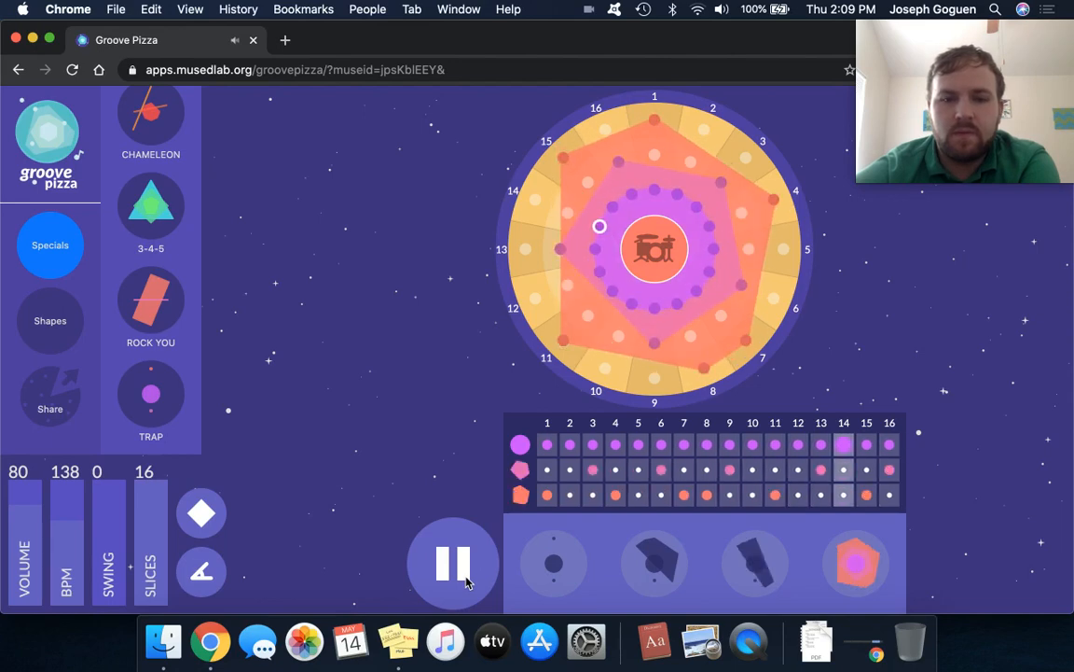
pyautogui.click(466, 580)
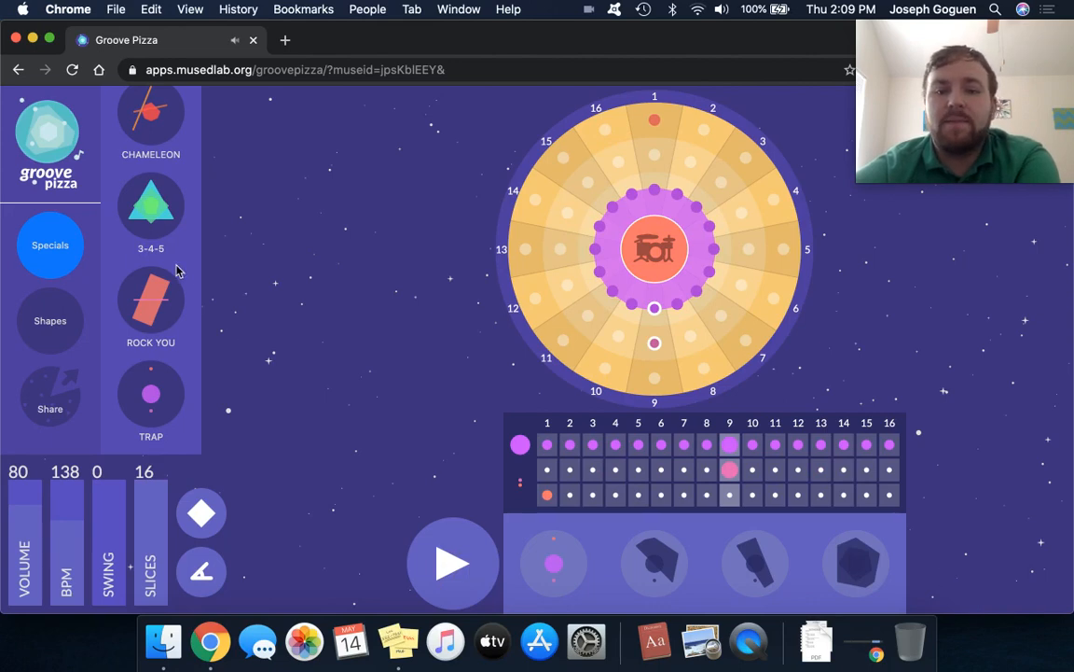
# Load the Lab Groove special and replace it with the Jazz Swing special.
pyautogui.scroll(5, 161, 212)
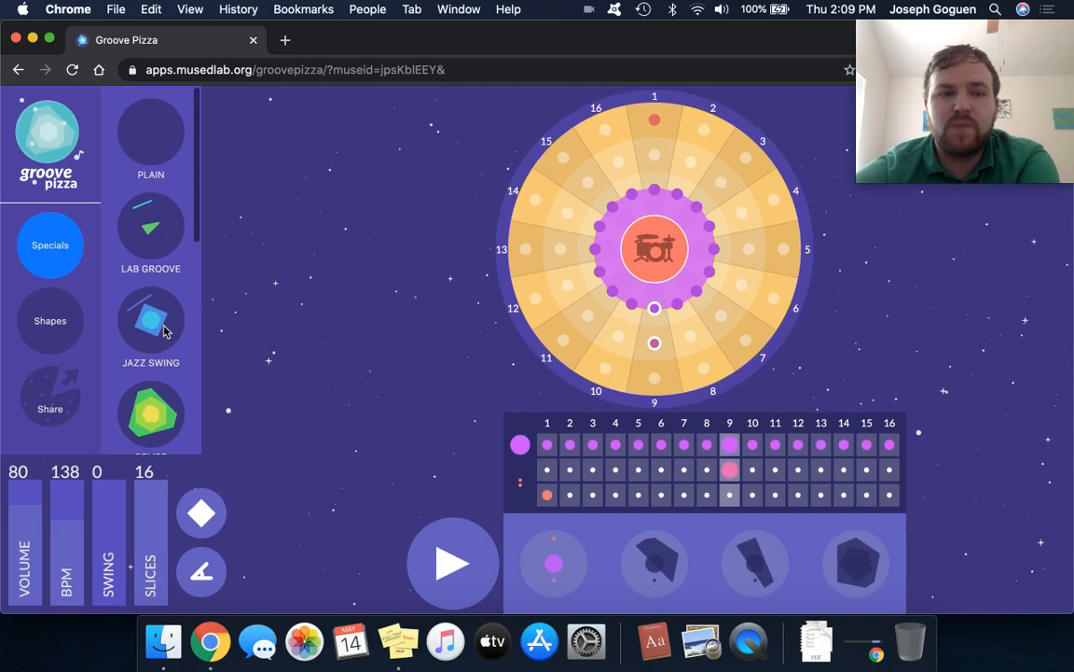
pyautogui.click(159, 236)
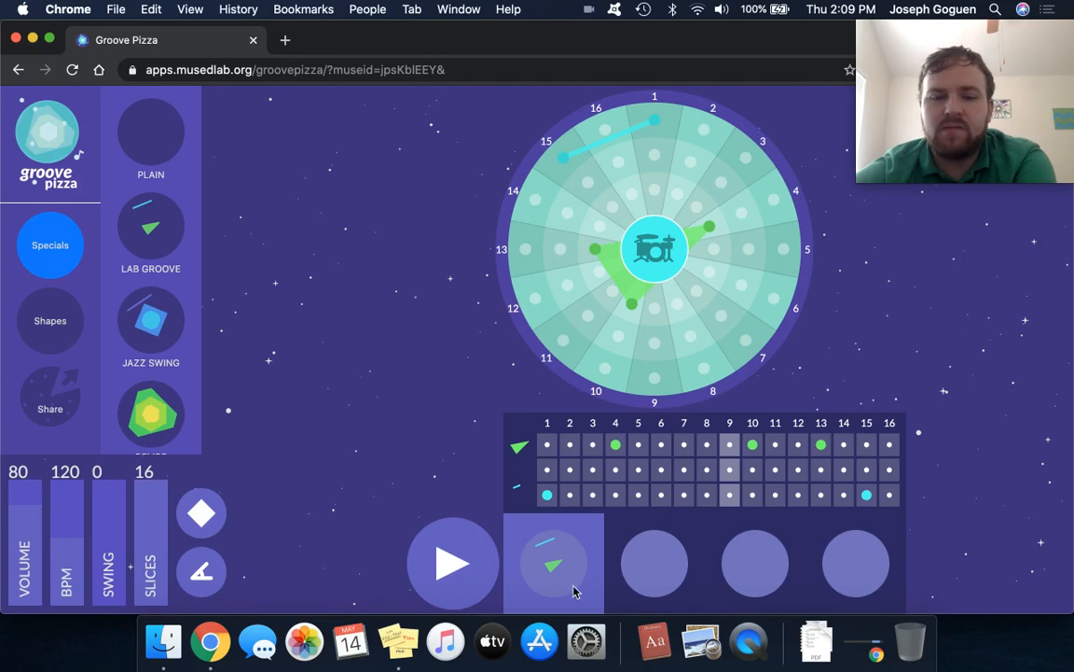
pyautogui.click(152, 310)
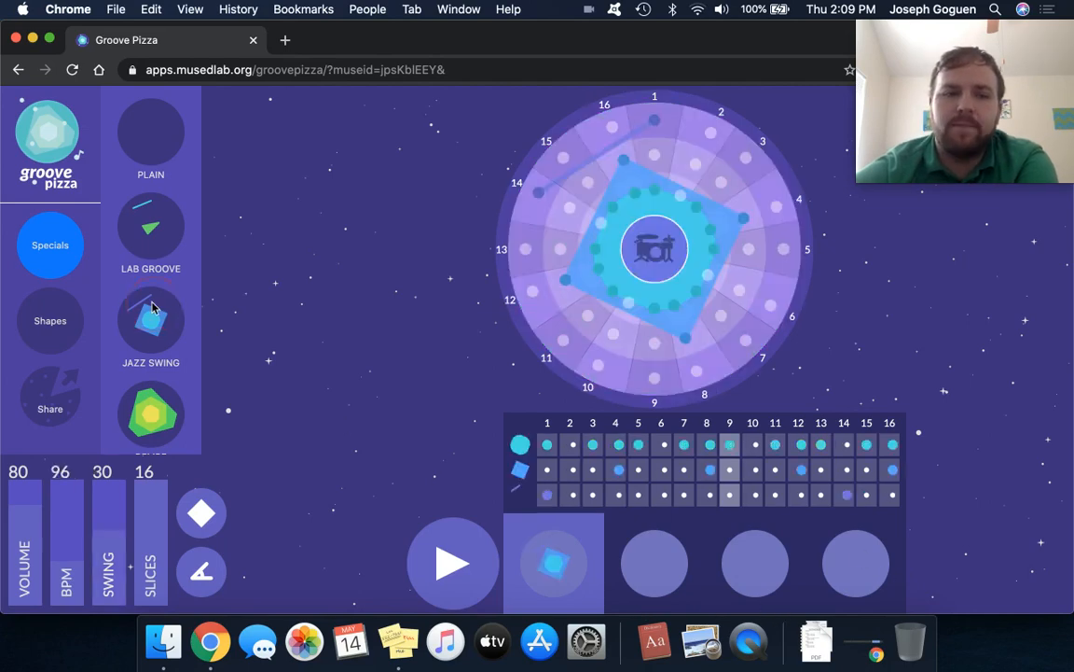
pyautogui.scroll(-3, 165, 389)
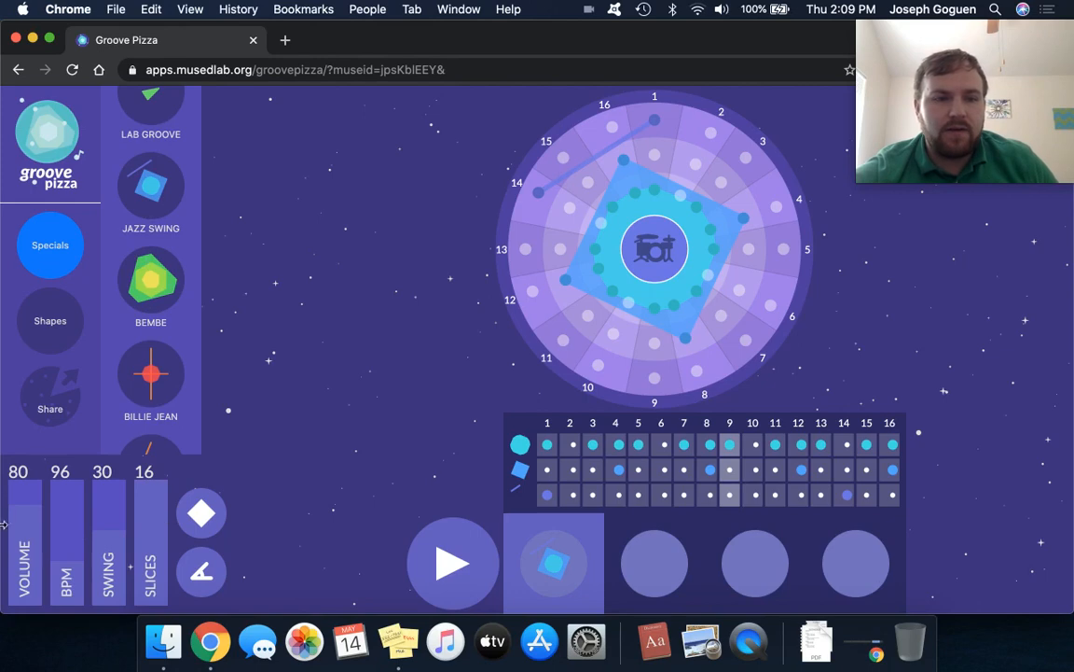
pyautogui.click(52, 254)
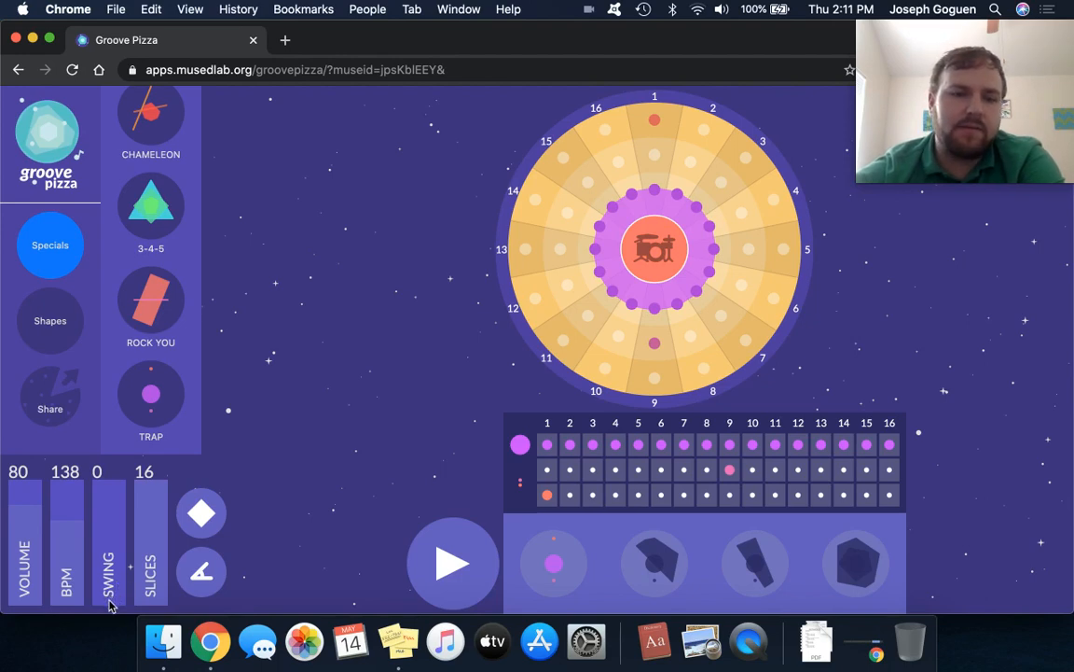
# Raise the swing of the Trap beat's first pattern to 50 and bring it back to 0.
pyautogui.moveTo(109, 602); pyautogui.dragTo(120, 440)
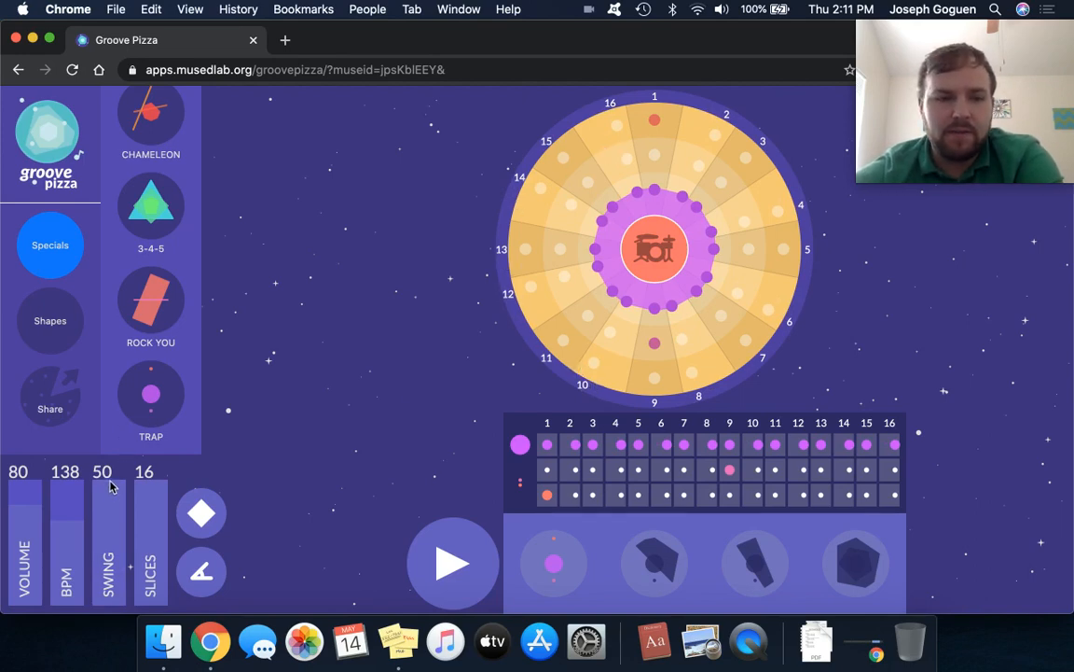
pyautogui.moveTo(110, 486); pyautogui.dragTo(122, 612)
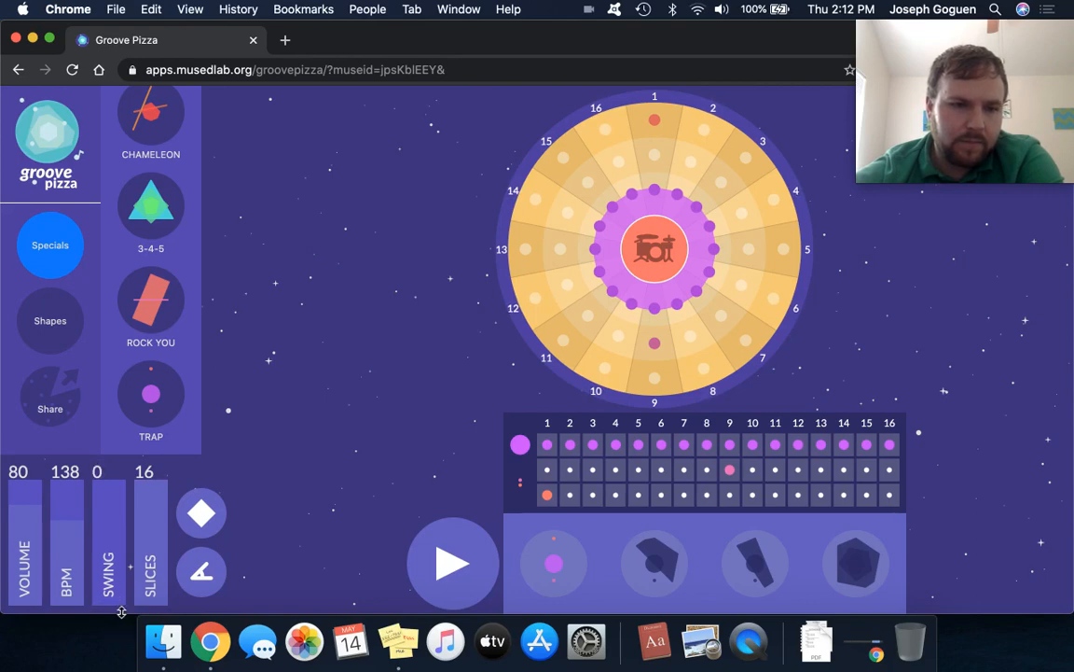
# Play the Trap beat through its four patterns with swing at 0 and stop it.
pyautogui.click(471, 545)
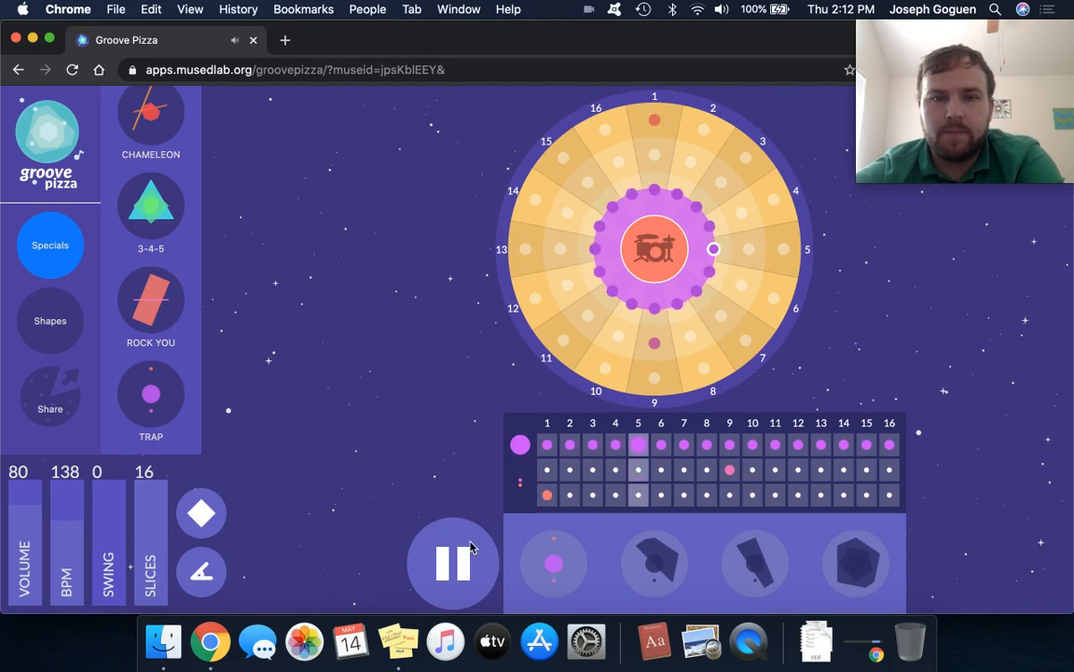
pyautogui.click(466, 545)
pyautogui.click(466, 545)
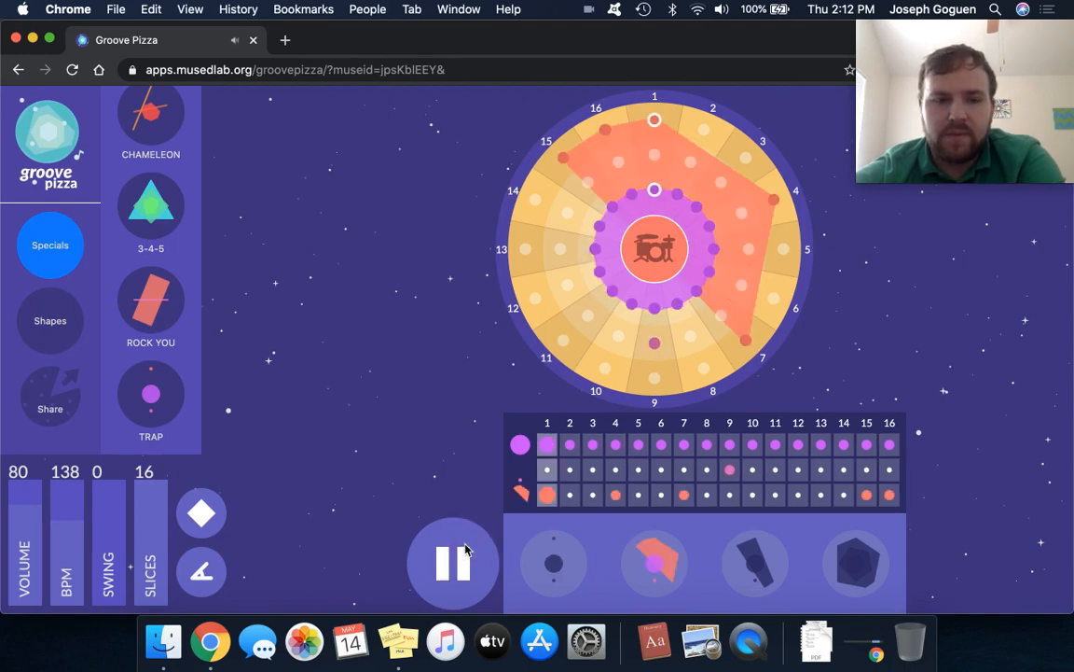
pyautogui.click(465, 545)
pyautogui.click(465, 548)
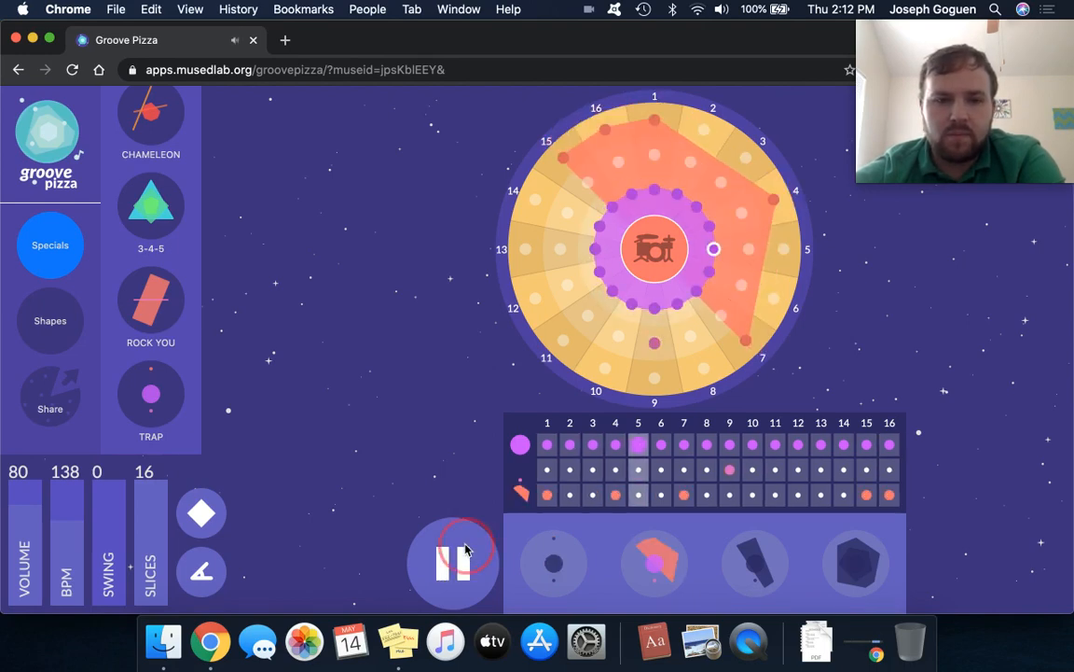
pyautogui.click(465, 549)
pyautogui.click(457, 560)
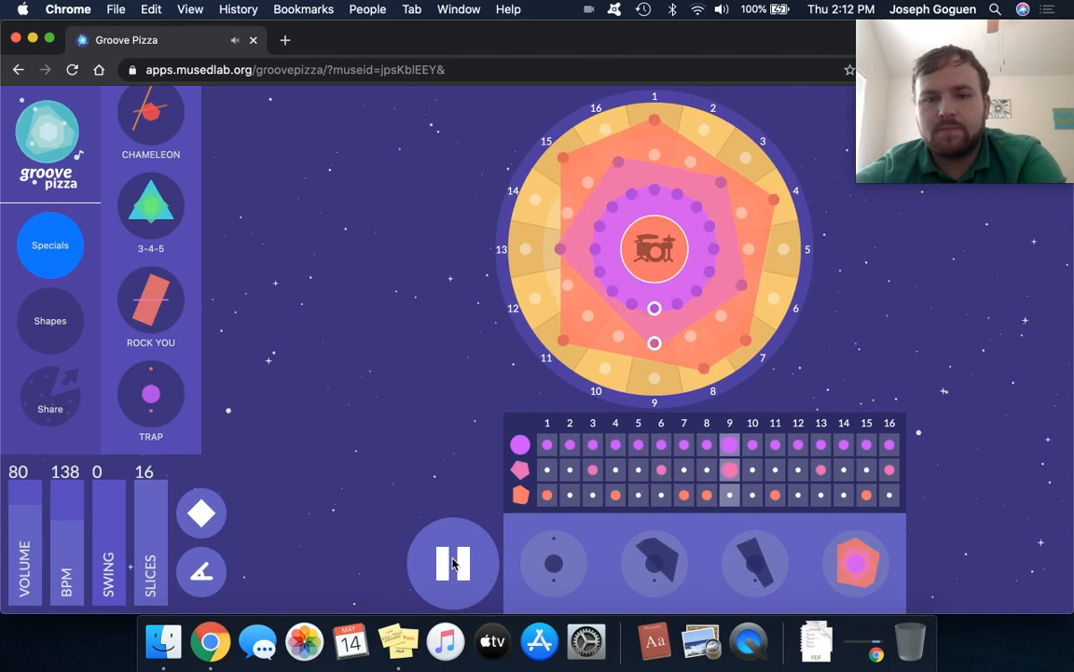
pyautogui.click(454, 560)
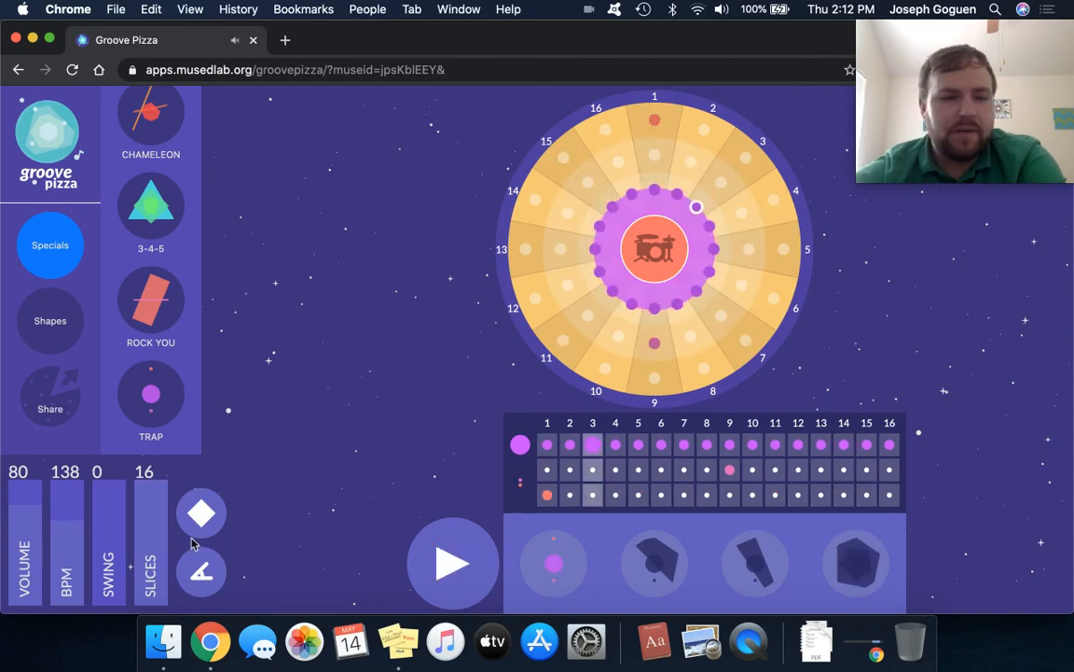
# Set the swing of the first Trap pattern to 50 and play it back briefly.
pyautogui.moveTo(113, 570); pyautogui.dragTo(133, 423)
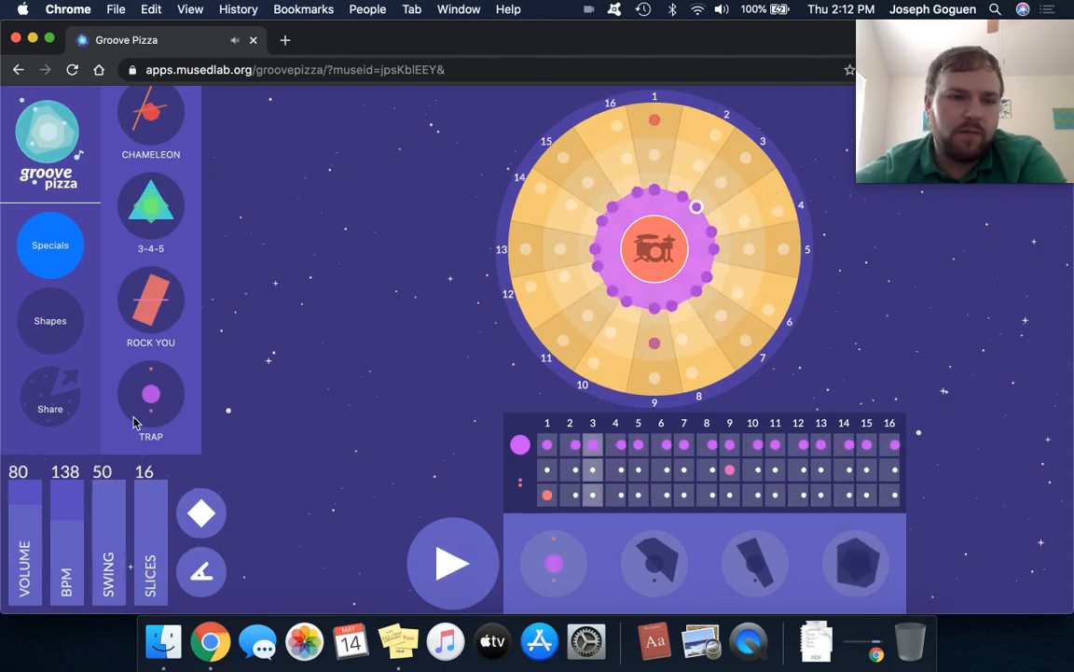
pyautogui.click(445, 558)
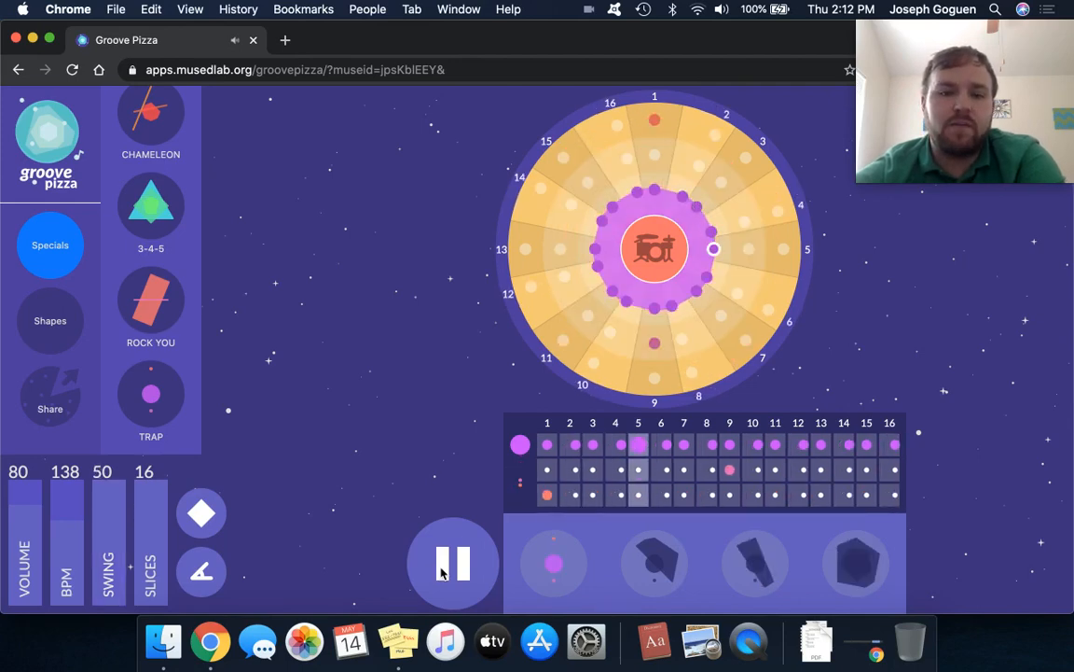
pyautogui.click(444, 567)
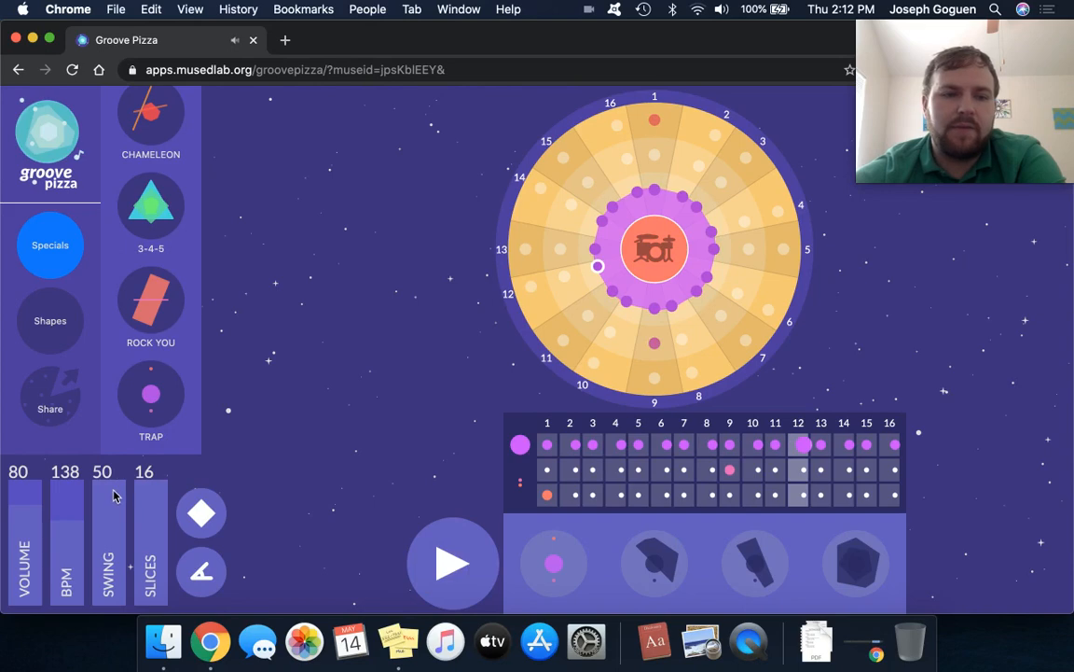
# Set the swing to 30 on each of the four Trap patterns.
pyautogui.moveTo(112, 494); pyautogui.dragTo(109, 544)
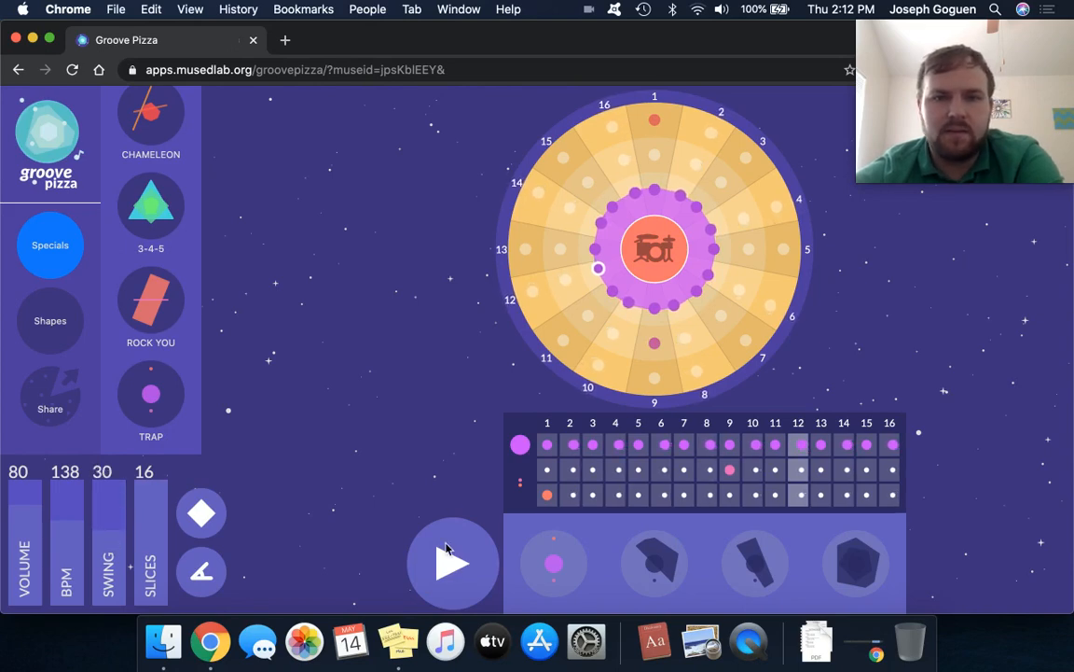
pyautogui.click(661, 568)
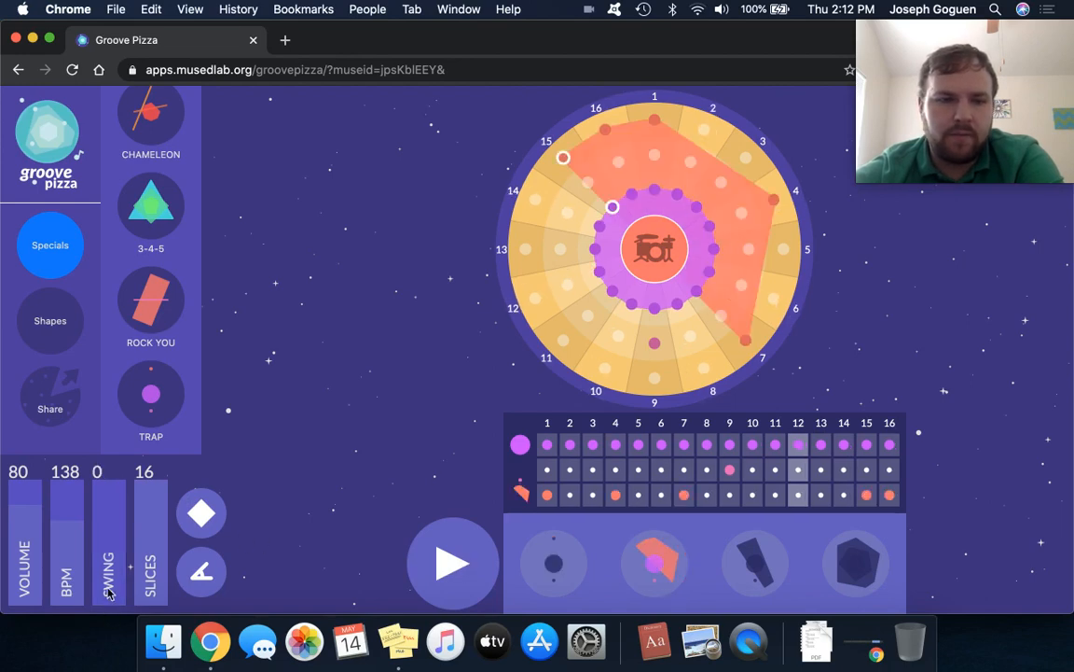
pyautogui.moveTo(104, 546)
pyautogui.mouseDown()
pyautogui.moveTo(103, 478)
pyautogui.moveTo(112, 531)
pyautogui.mouseUp()
pyautogui.click(755, 562)
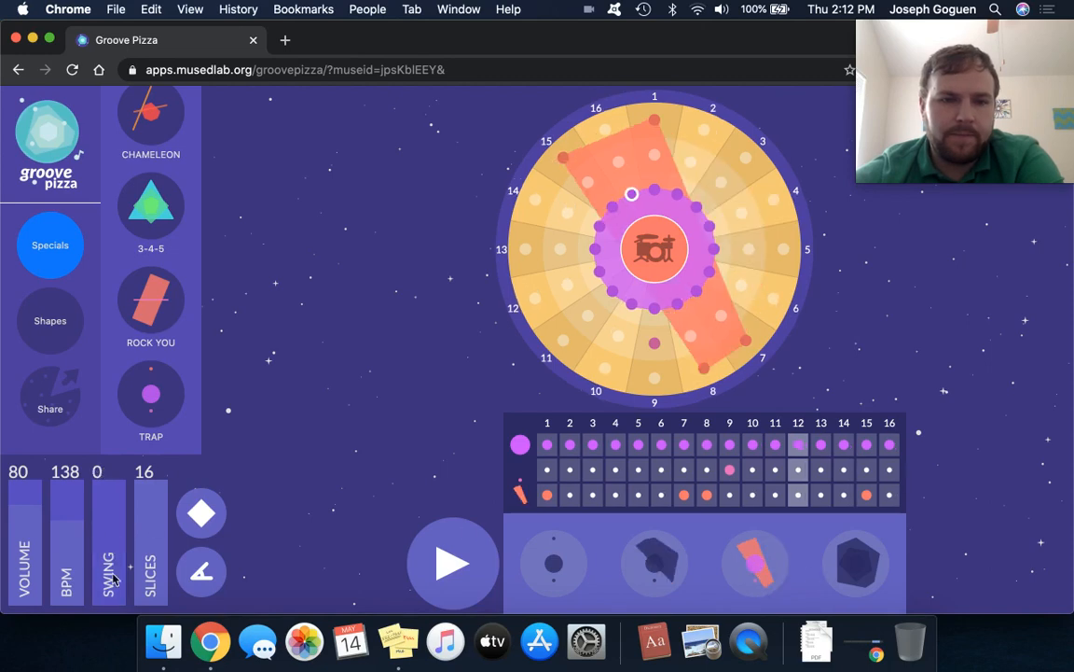
pyautogui.moveTo(108, 604); pyautogui.dragTo(105, 528)
pyautogui.click(858, 578)
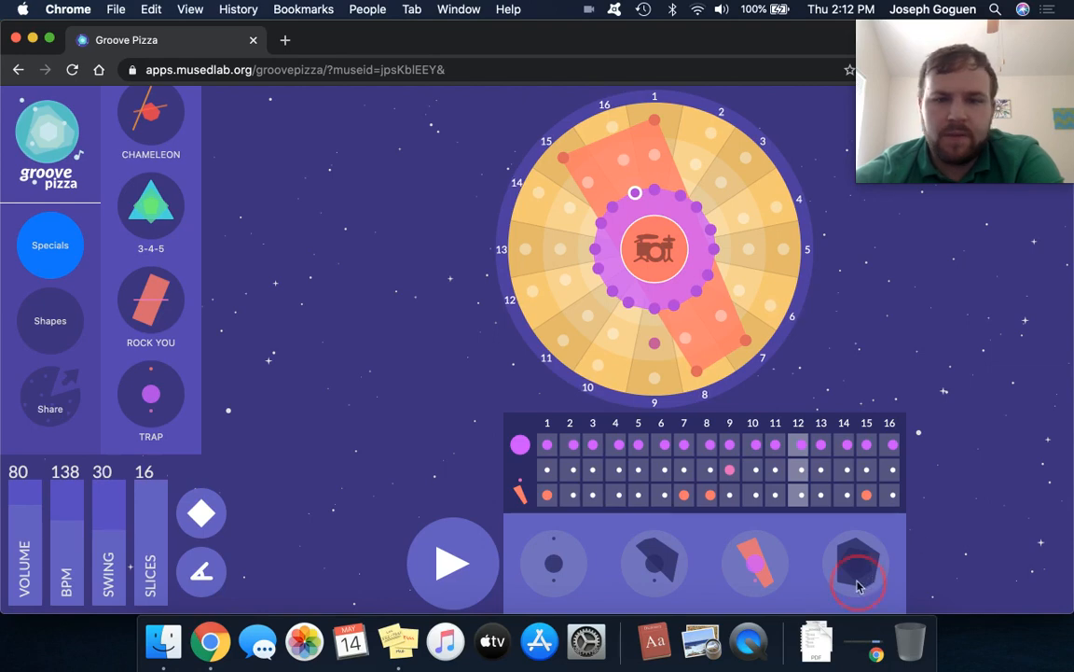
pyautogui.moveTo(100, 605); pyautogui.dragTo(99, 528)
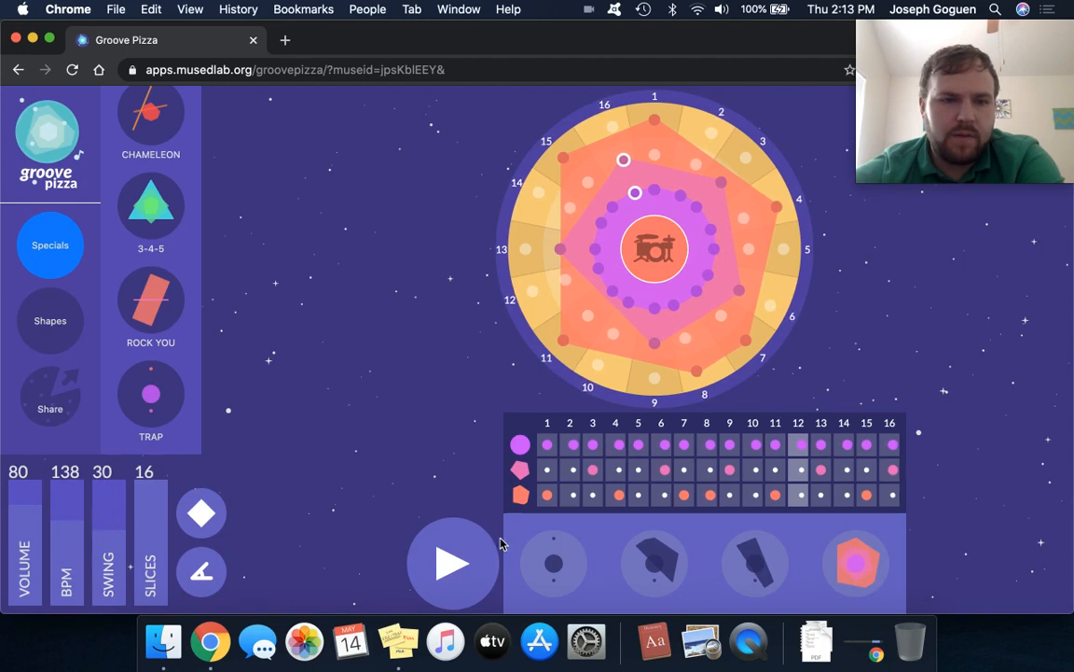
# Toggle the first pattern, play back the Trap beat with swing at 30, and reload the Trap special.
pyautogui.click(550, 572)
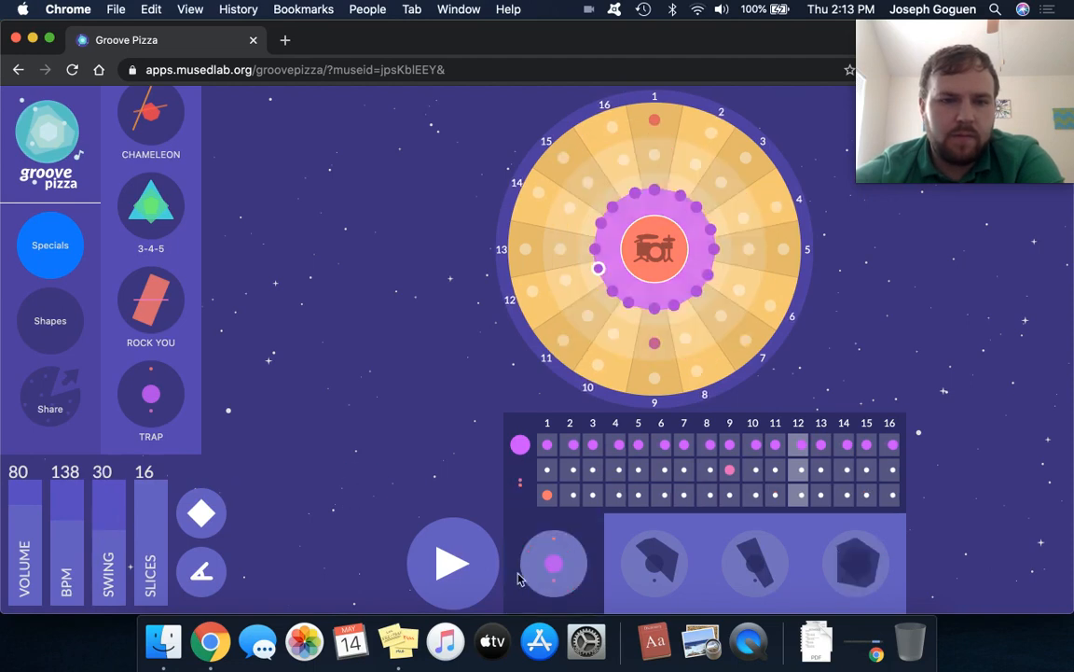
pyautogui.click(452, 564)
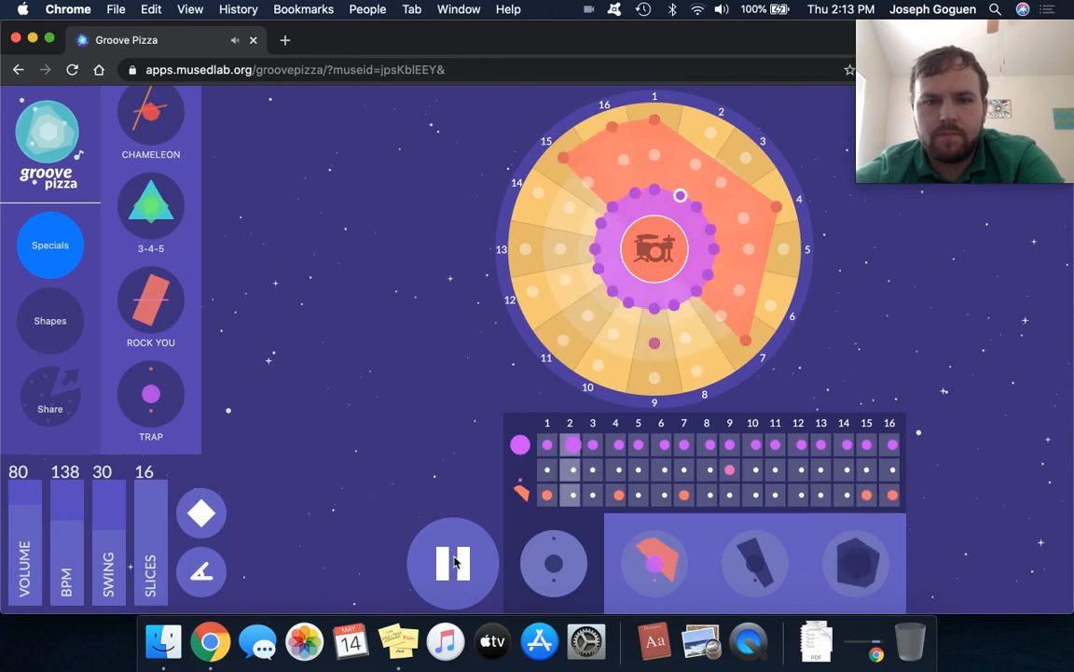
pyautogui.click(454, 560)
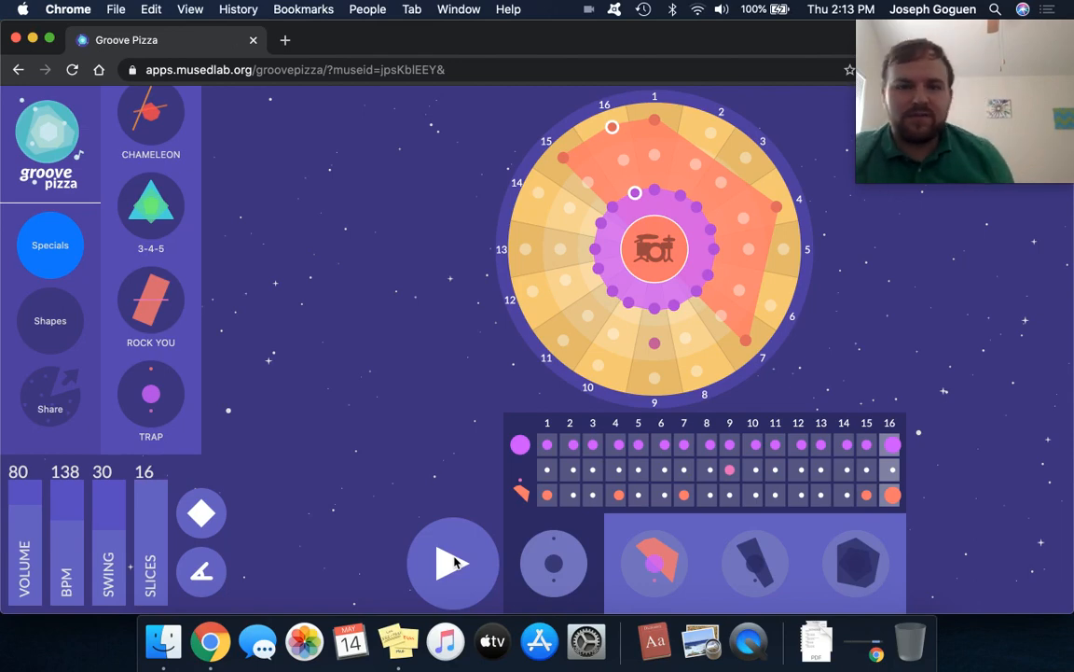
pyautogui.click(168, 403)
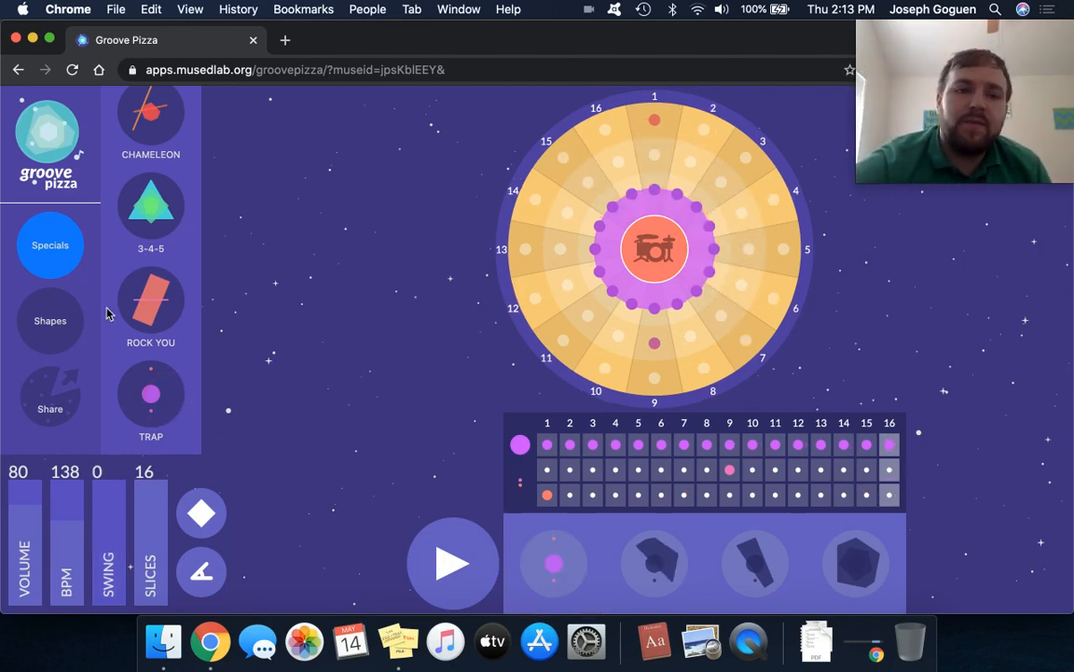
# Load the Jazz Swing special and play its beat back.
pyautogui.scroll(5, 174, 289)
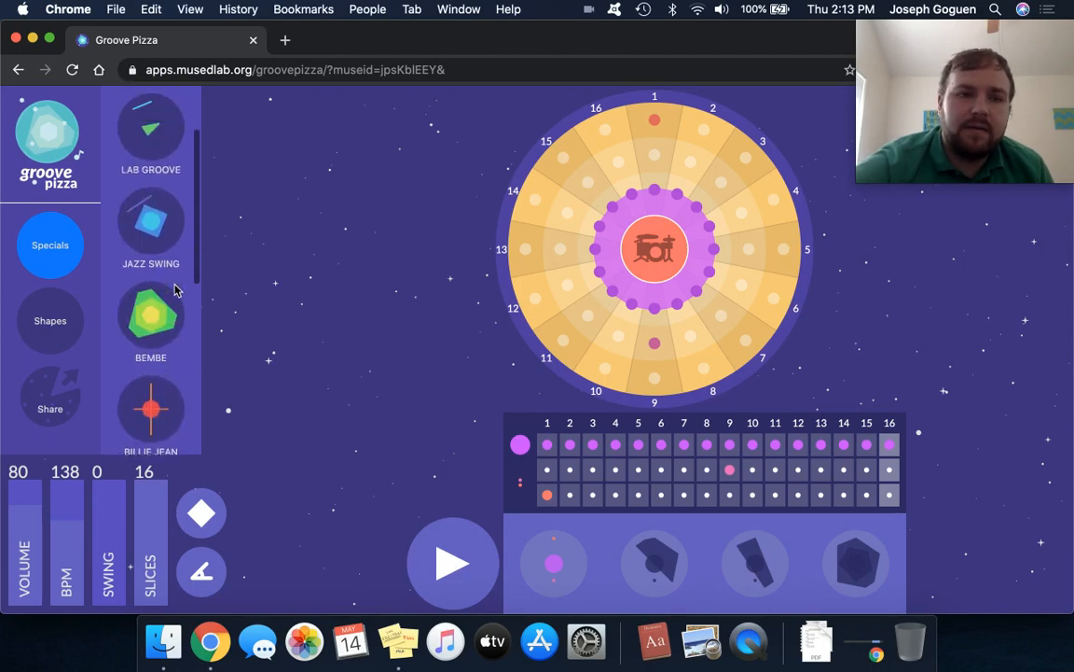
pyautogui.click(172, 285)
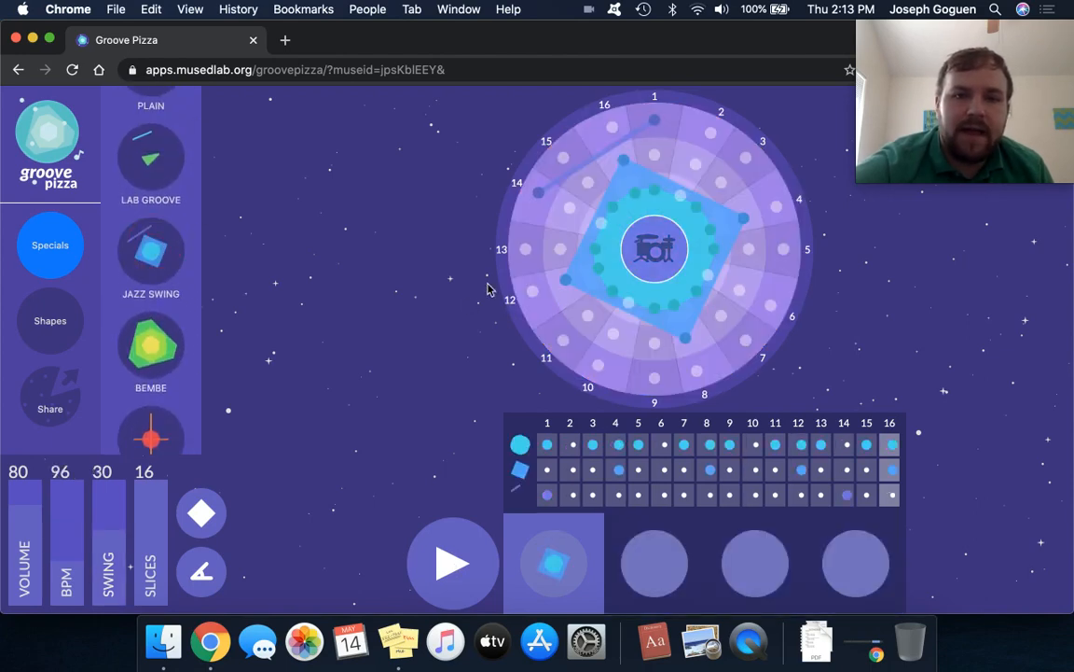
pyautogui.click(451, 552)
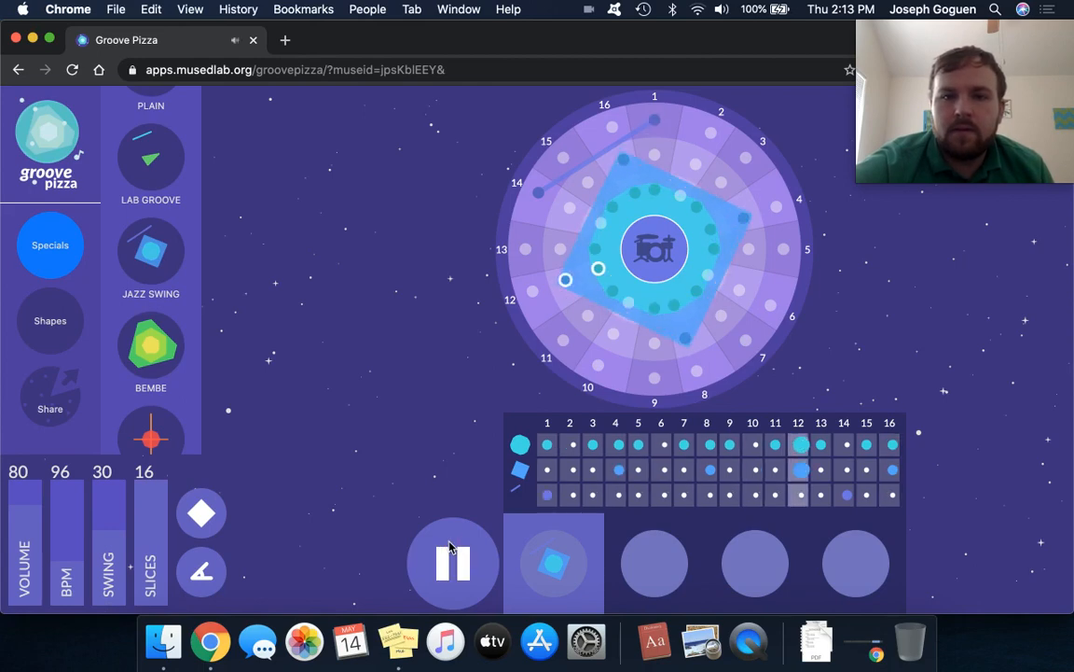
pyautogui.click(452, 553)
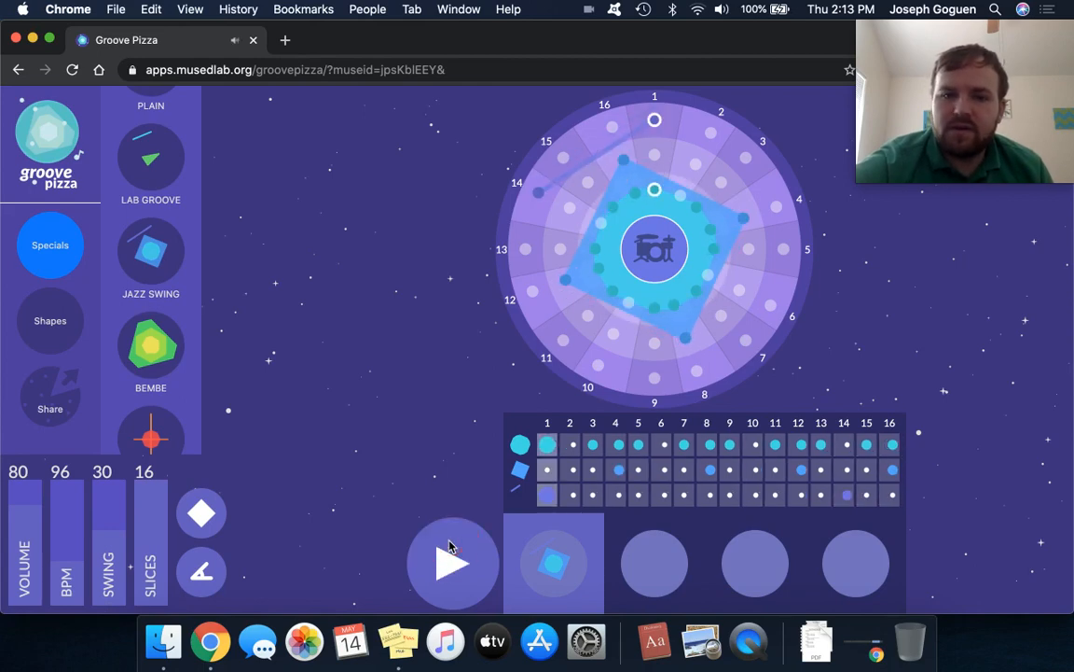
# Load the Bembe special and start playing its beat.
pyautogui.click(154, 349)
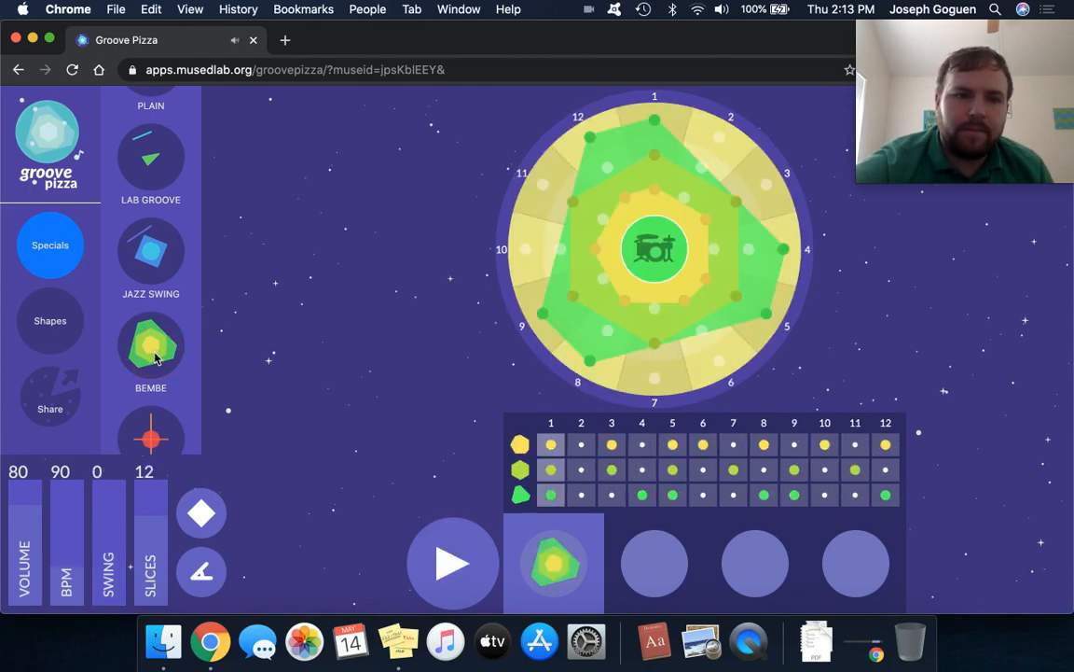
pyautogui.click(456, 543)
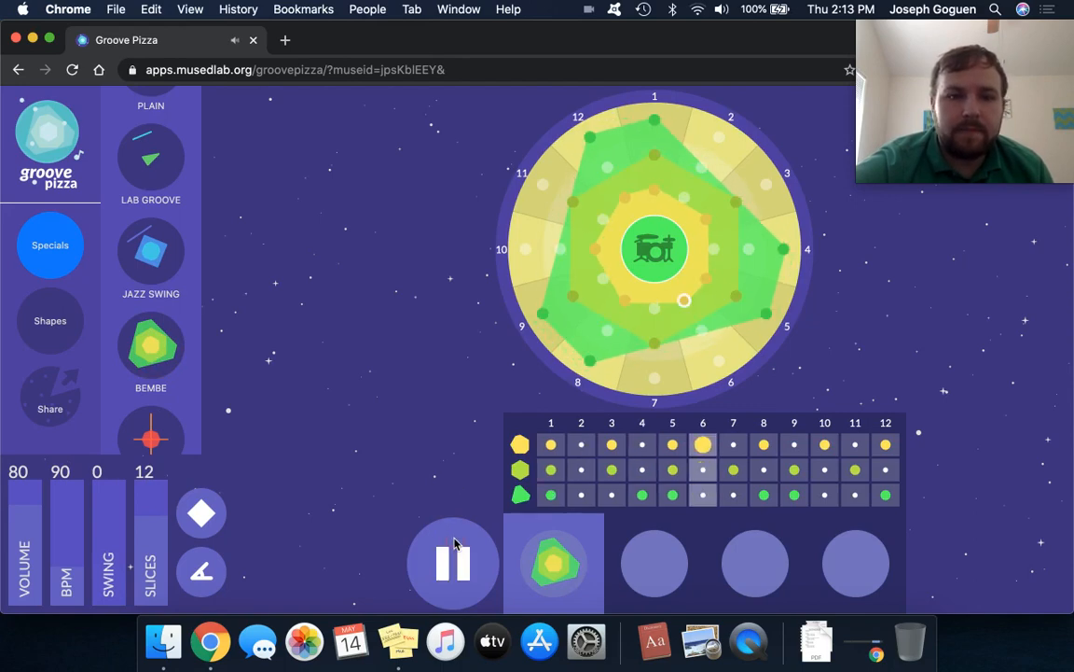
# Set the Bembe beat's swing to 30 and play it back.
pyautogui.click(455, 546)
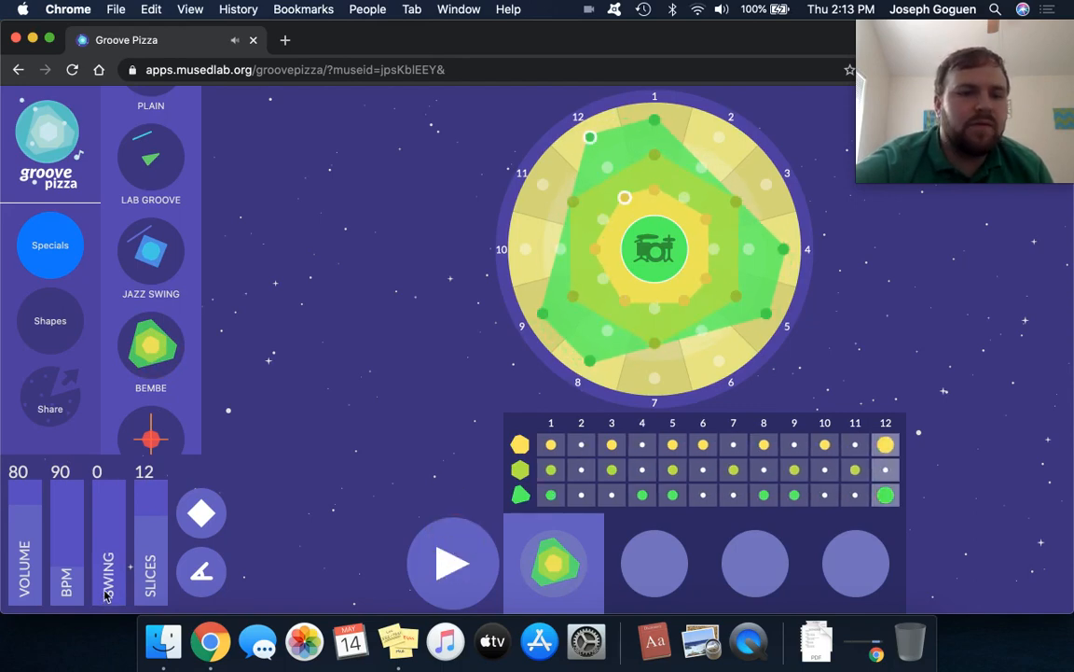
pyautogui.moveTo(108, 595); pyautogui.dragTo(111, 529)
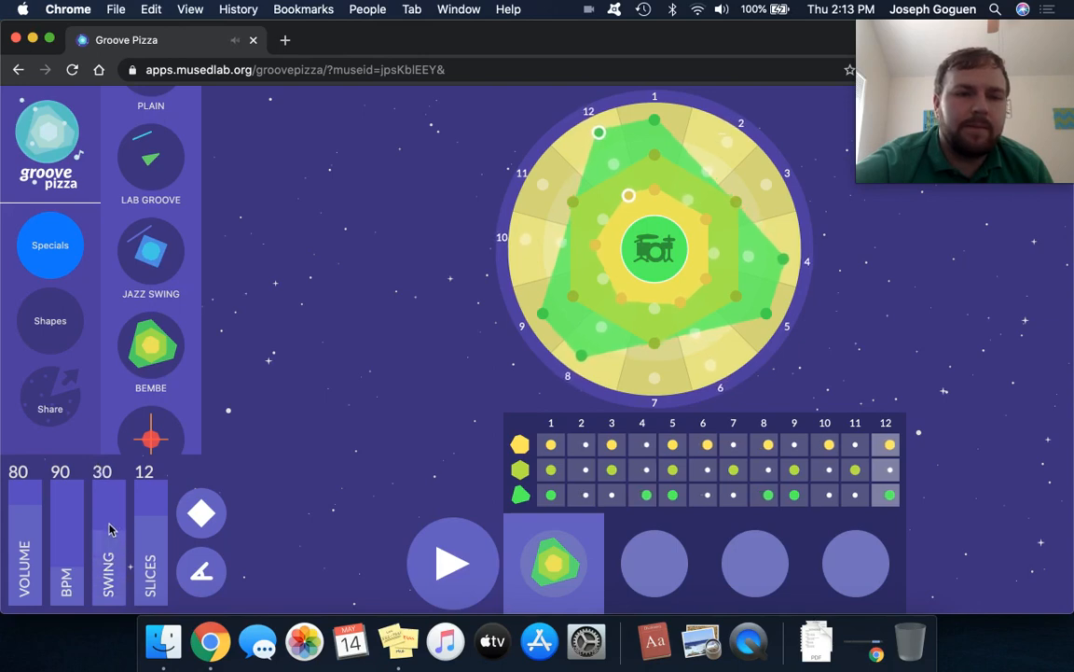
pyautogui.click(448, 561)
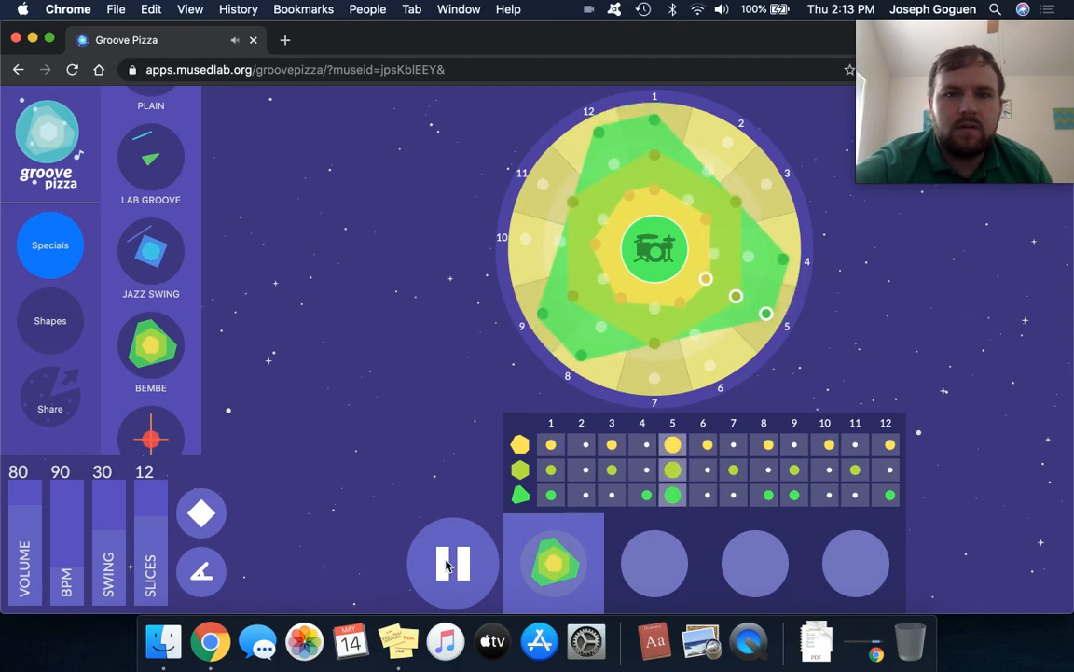
pyautogui.click(448, 563)
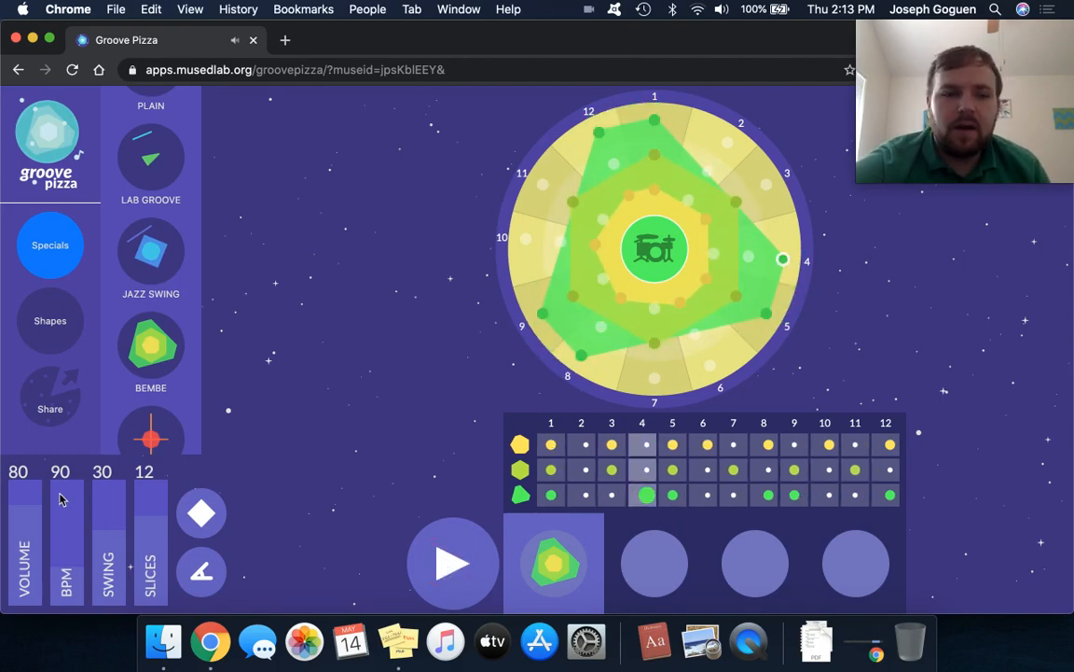
# Raise the Bembe beat's swing to 50 and bring it back down to 2.
pyautogui.moveTo(109, 539); pyautogui.dragTo(162, 508)
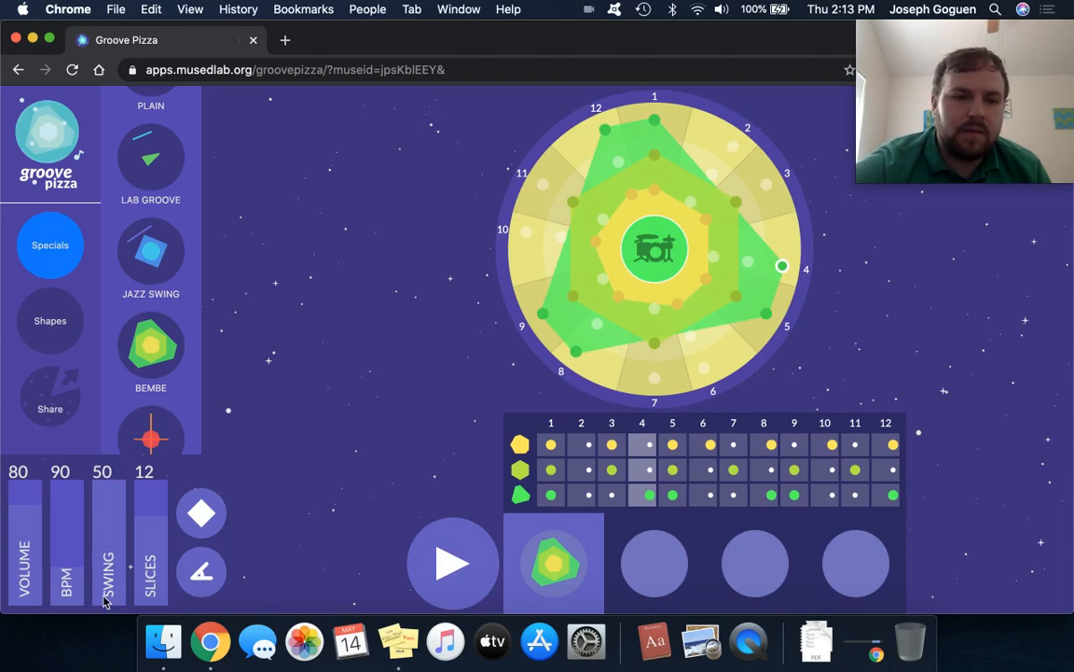
pyautogui.moveTo(104, 536); pyautogui.dragTo(108, 563)
pyautogui.moveTo(112, 504); pyautogui.dragTo(106, 611)
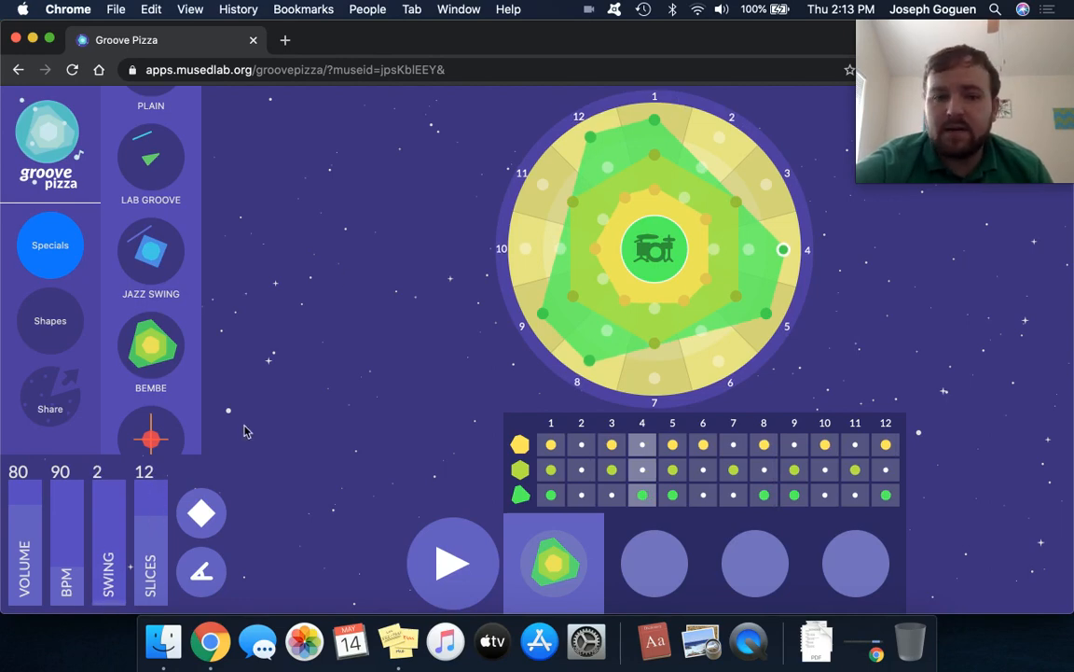
# Reduce the Bembe pattern to 2 slices and play it back.
pyautogui.moveTo(149, 530); pyautogui.dragTo(150, 613)
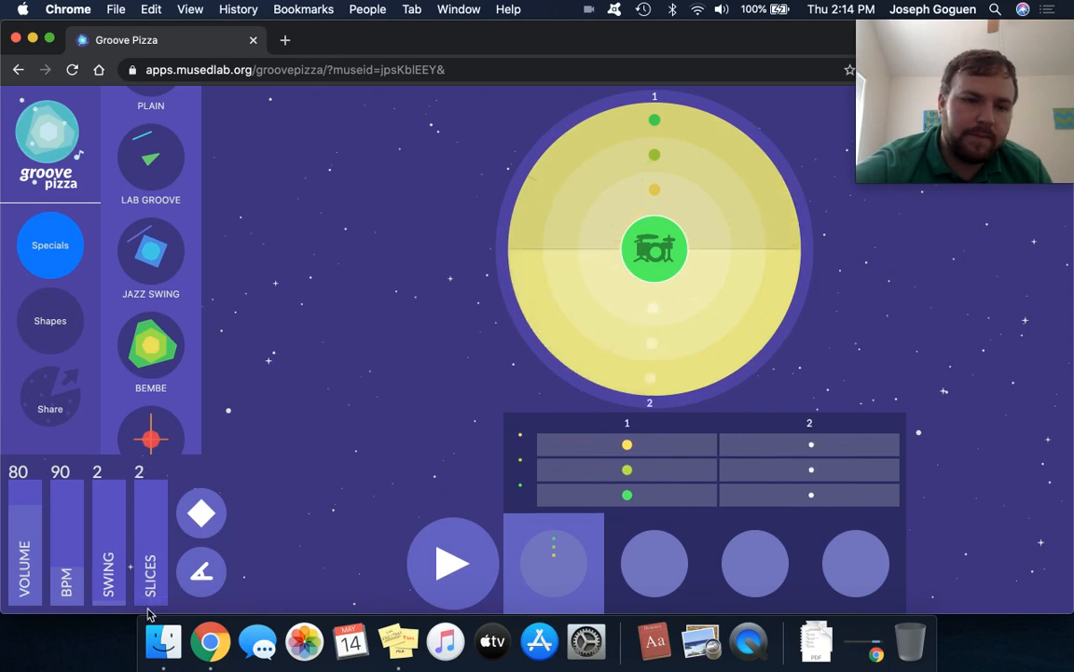
pyautogui.click(457, 581)
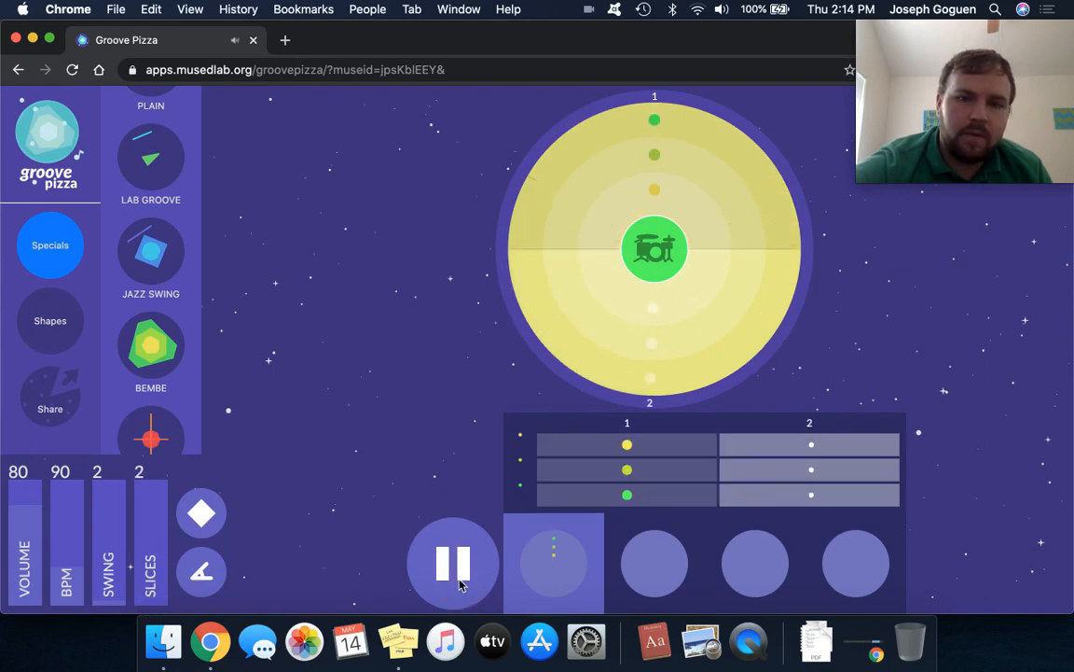
pyautogui.click(459, 584)
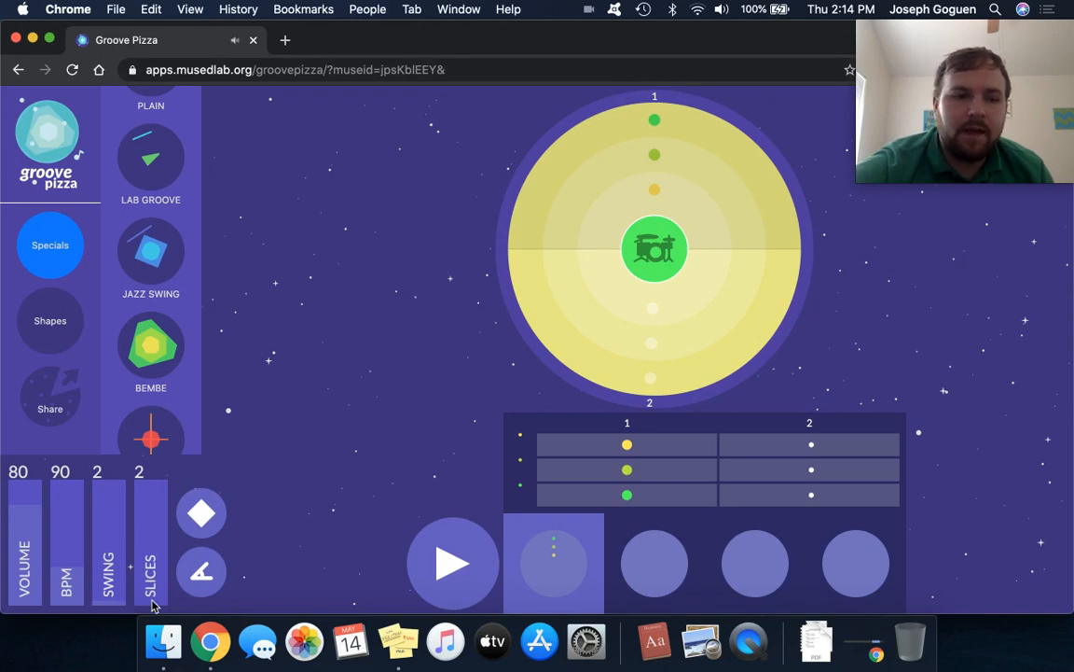
# Increase the pattern to 16 slices and play the beat back.
pyautogui.moveTo(152, 606); pyautogui.dragTo(155, 416)
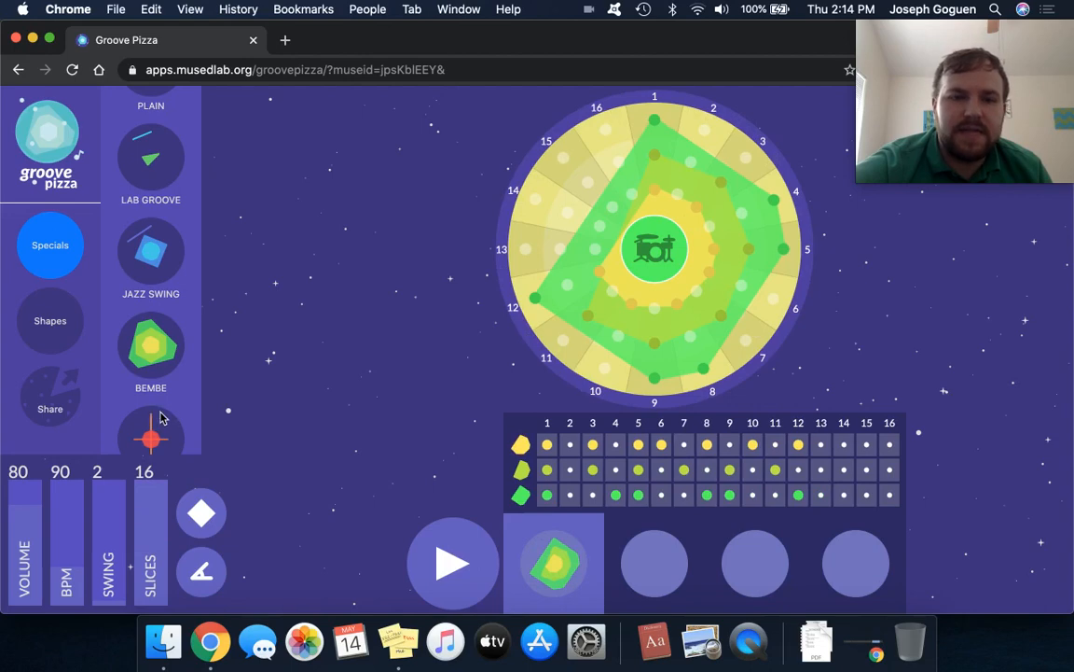
pyautogui.click(456, 552)
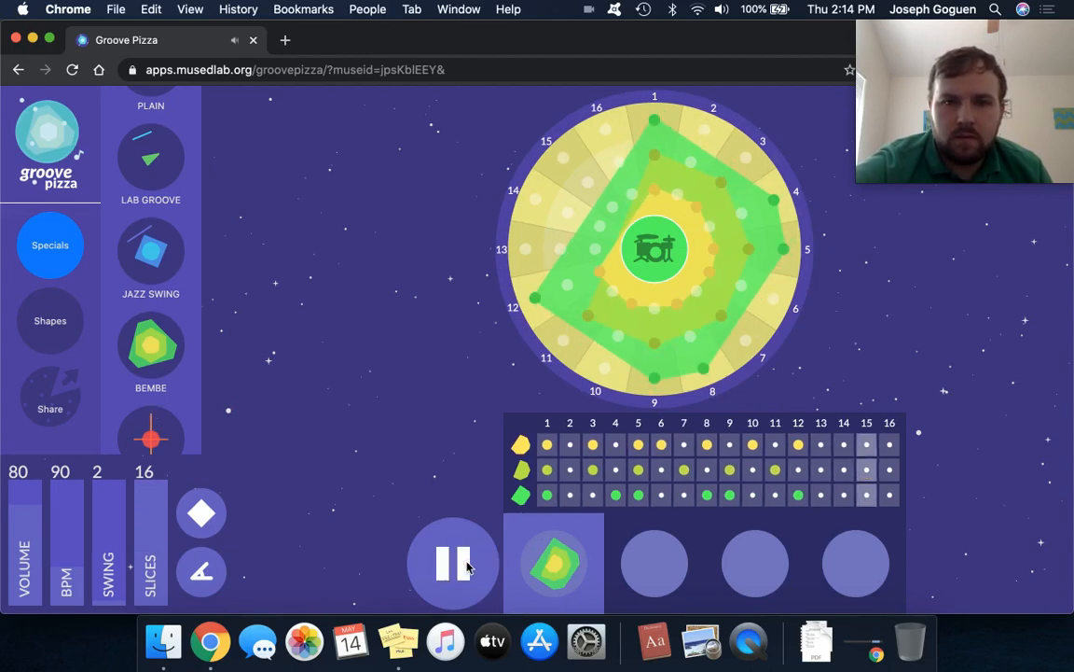
pyautogui.click(464, 567)
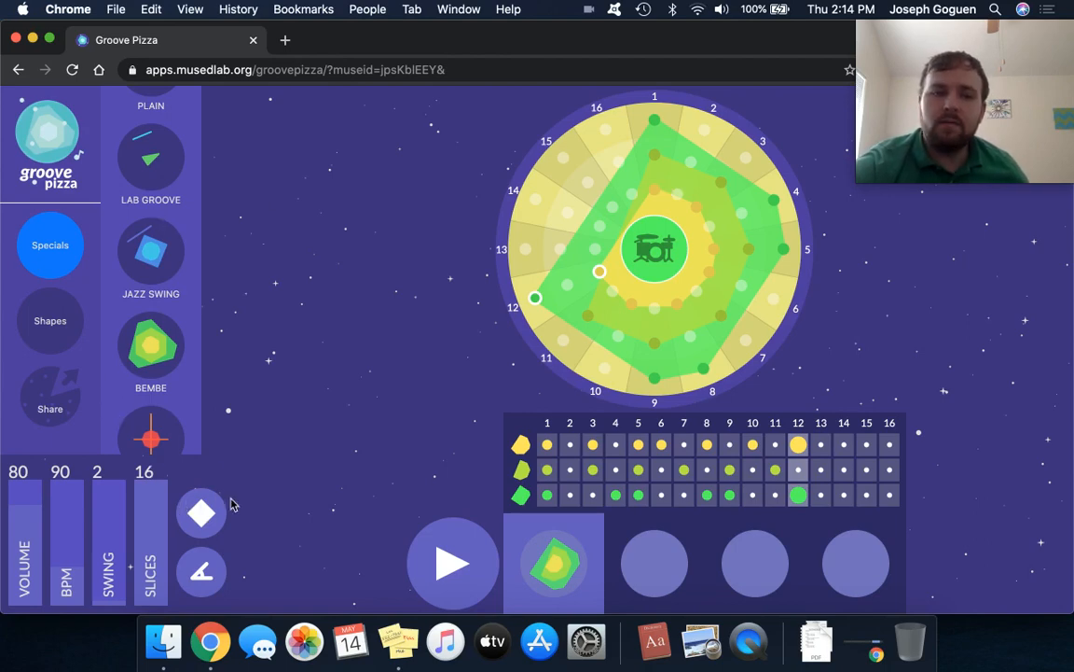
# Switch the shapes from filled to outlined and back, and reload the Bembe special.
pyautogui.click(202, 513)
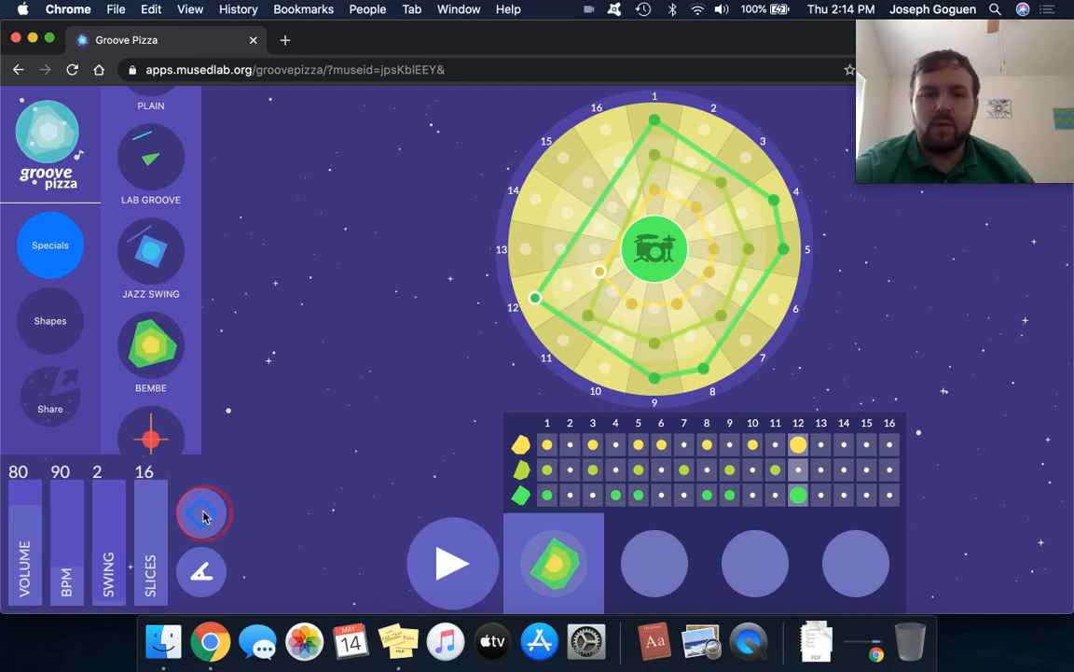
pyautogui.click(203, 516)
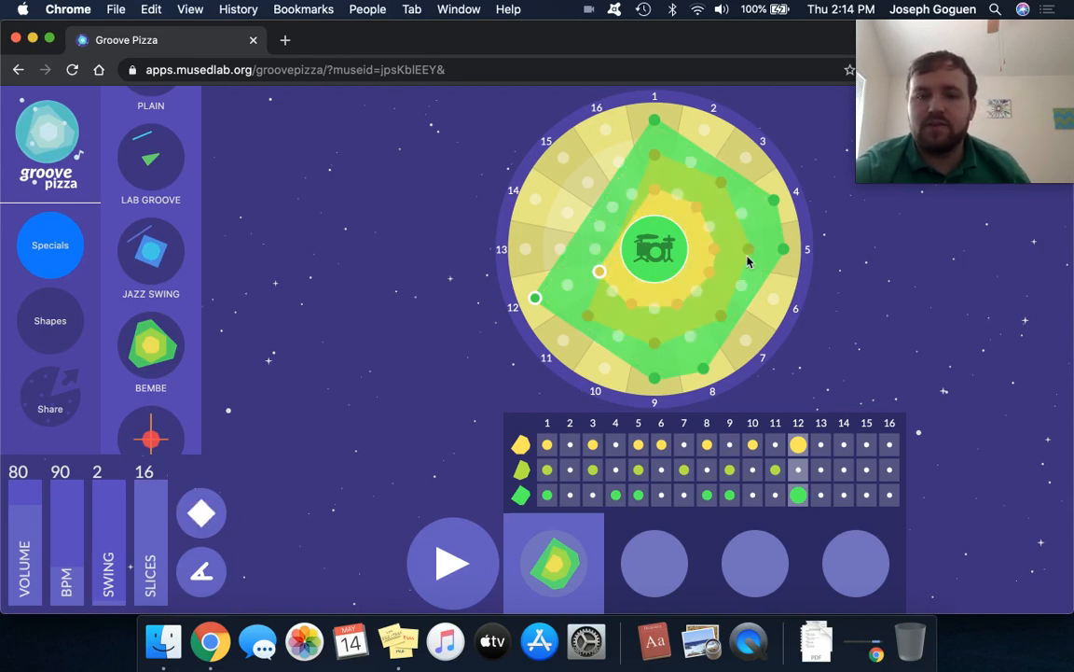
pyautogui.click(155, 350)
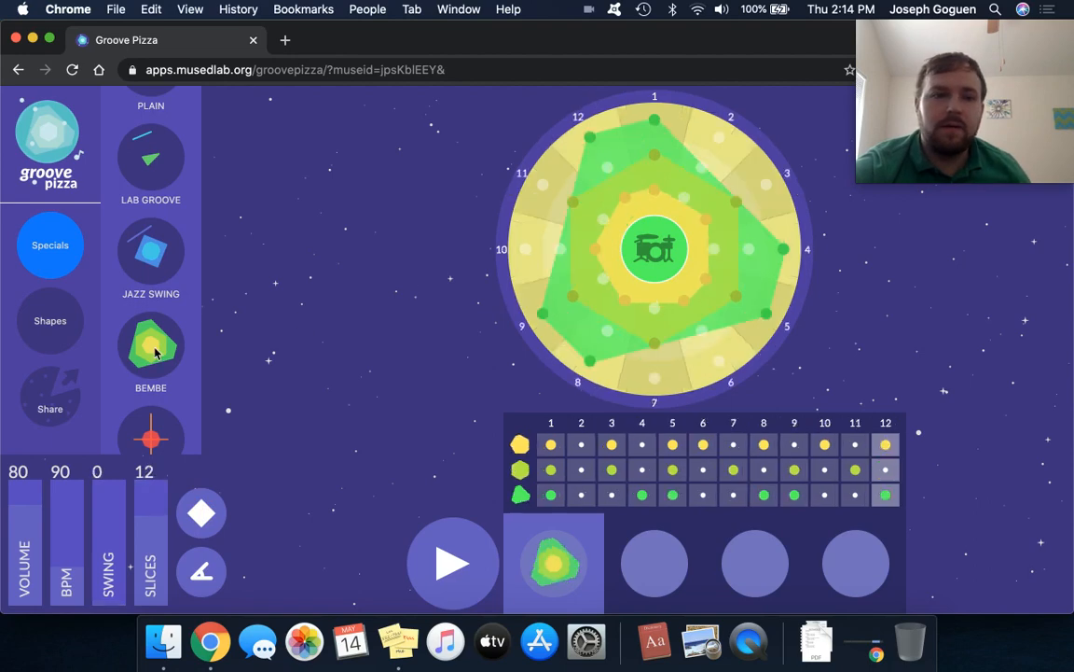
# Toggle the shape fill and the angle display of the Bembe shapes, returning both to their original setting.
pyautogui.click(203, 508)
pyautogui.click(202, 508)
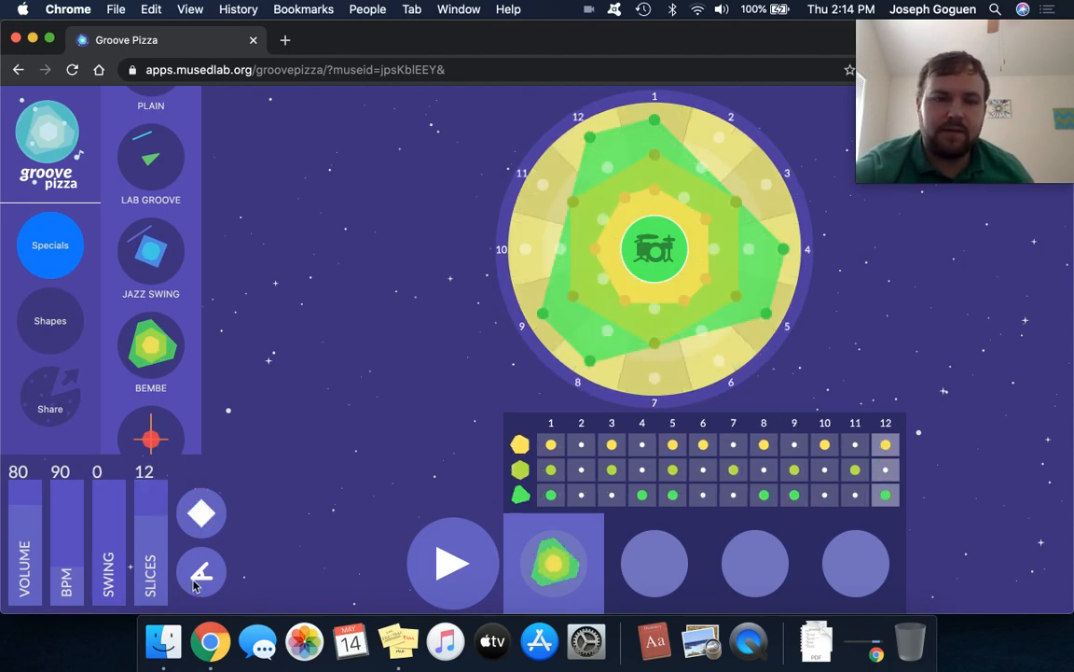
pyautogui.click(205, 576)
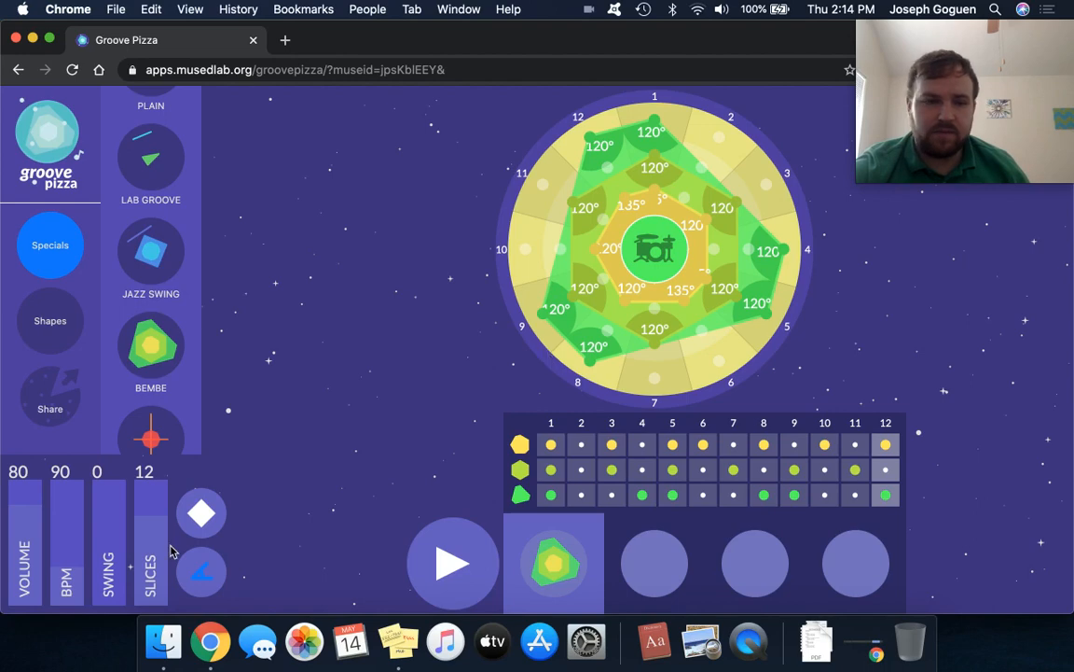
pyautogui.click(201, 571)
# Load the Plain special and place a four-sided shape on the outer ring, with hits on slices 1, 4, 7 and 10.
pyautogui.click(55, 331)
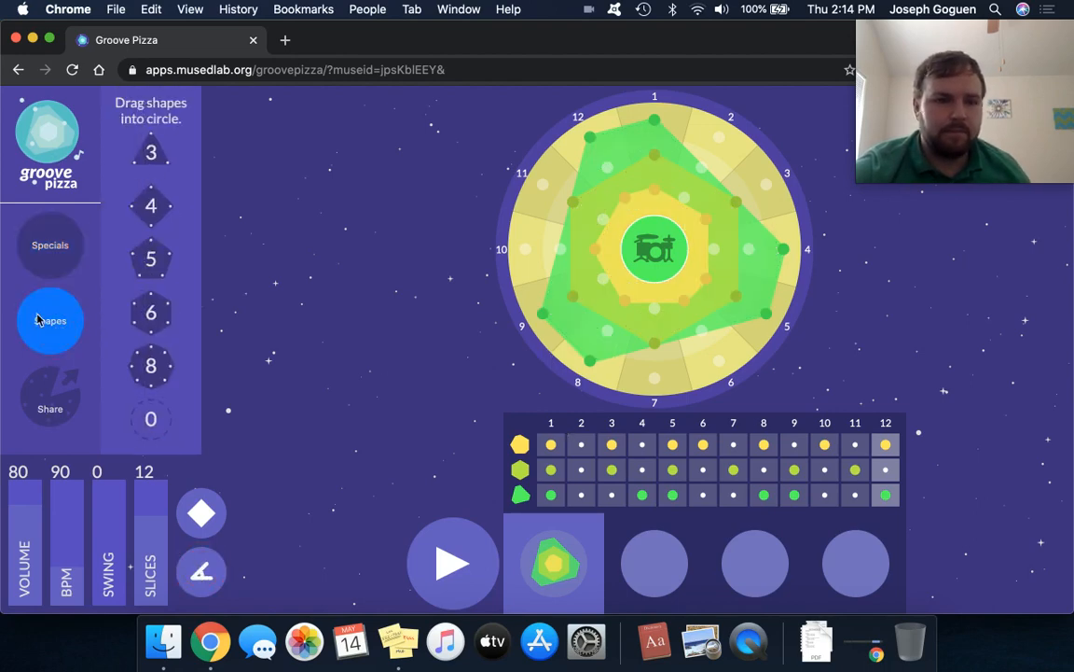
pyautogui.click(50, 244)
pyautogui.click(156, 123)
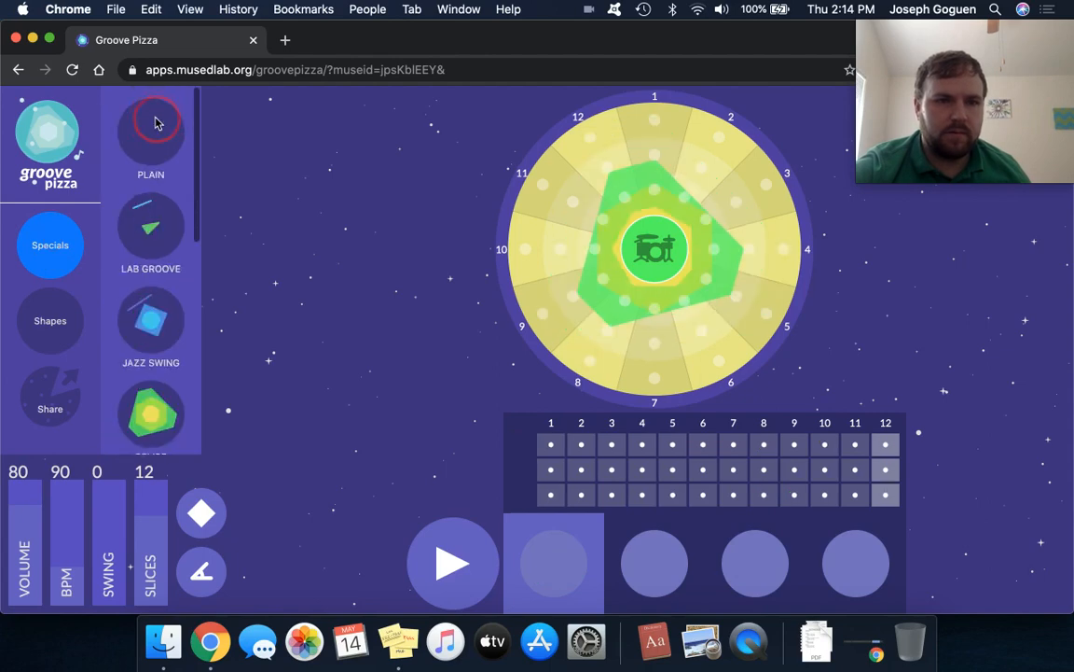
pyautogui.click(45, 291)
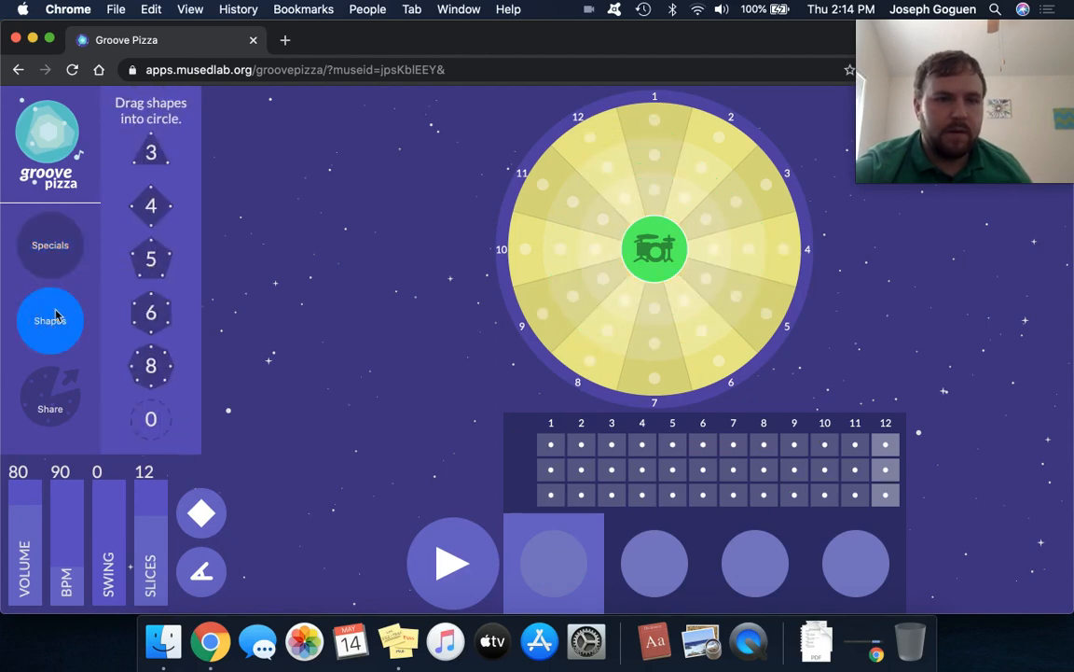
pyautogui.moveTo(154, 211); pyautogui.dragTo(515, 251)
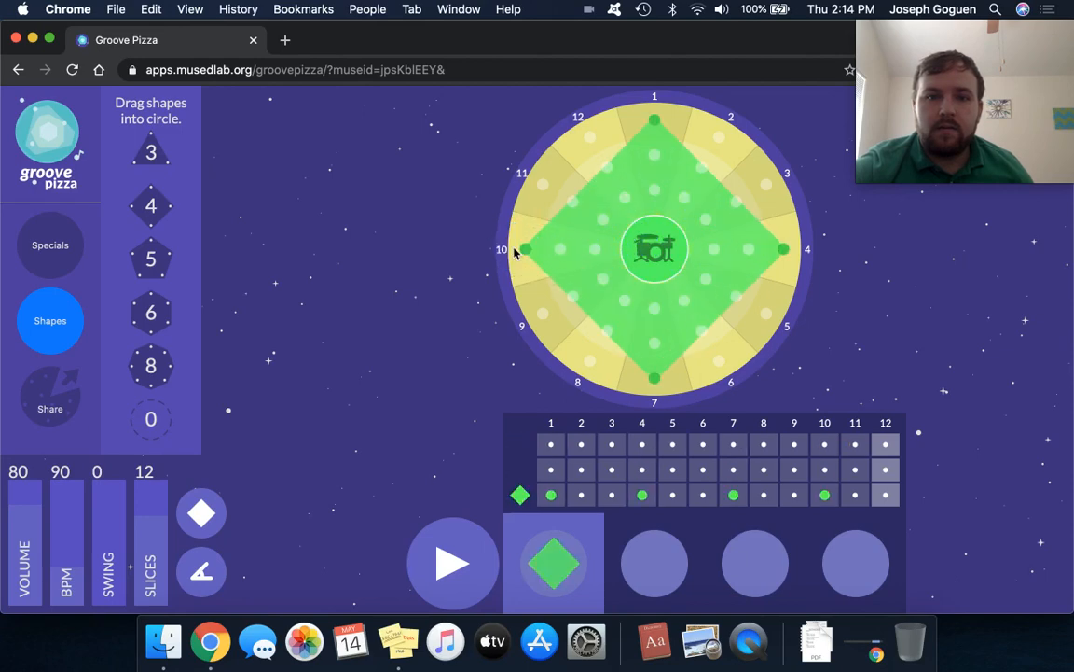
# Add outer-ring hits on slices 8 and 12 to the square, checking the shape's angles before and after.
pyautogui.click(202, 575)
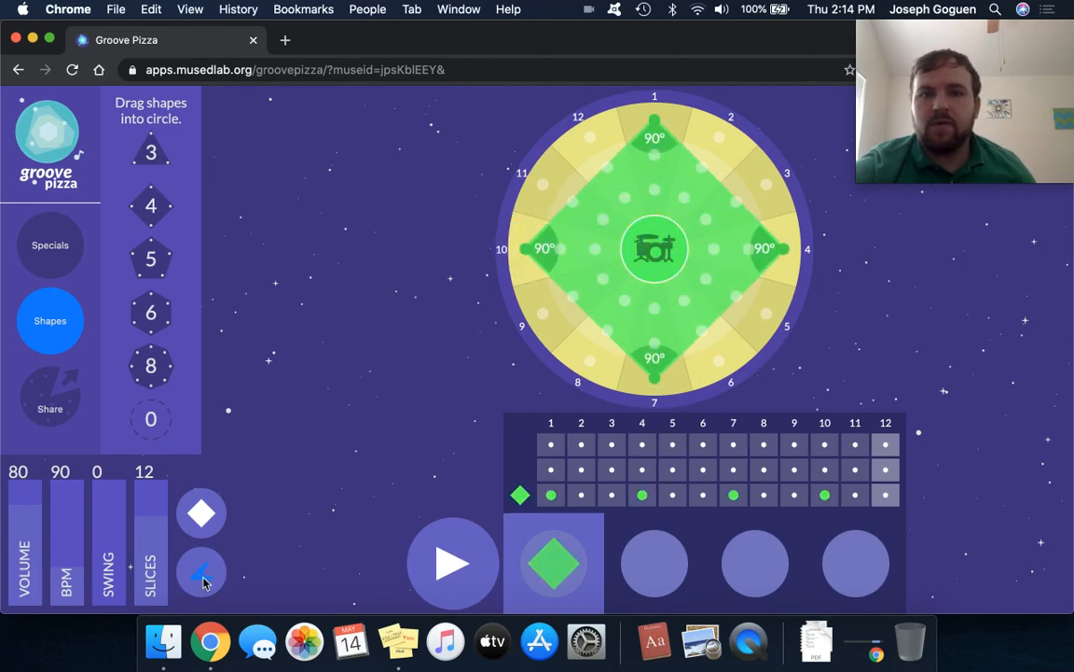
pyautogui.click(203, 576)
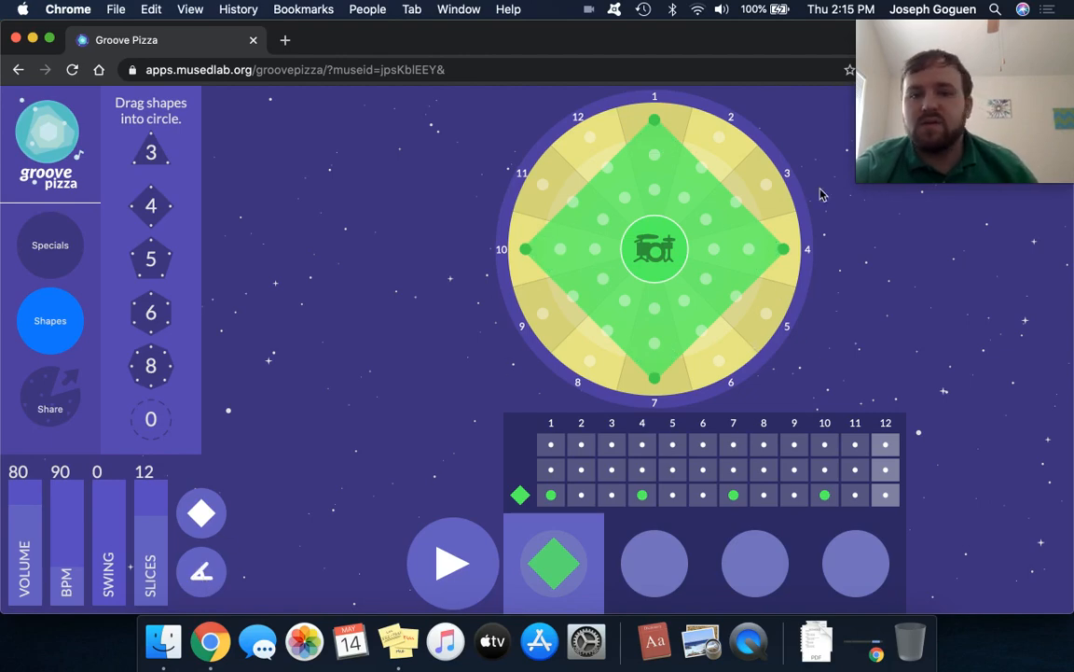
pyautogui.click(589, 360)
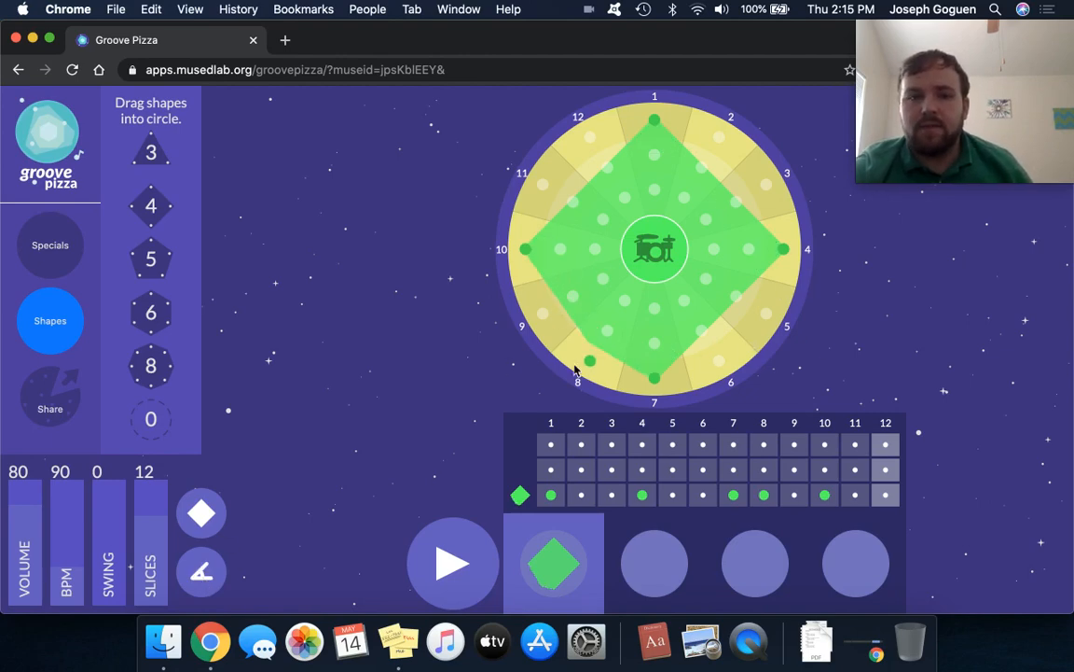
pyautogui.click(596, 145)
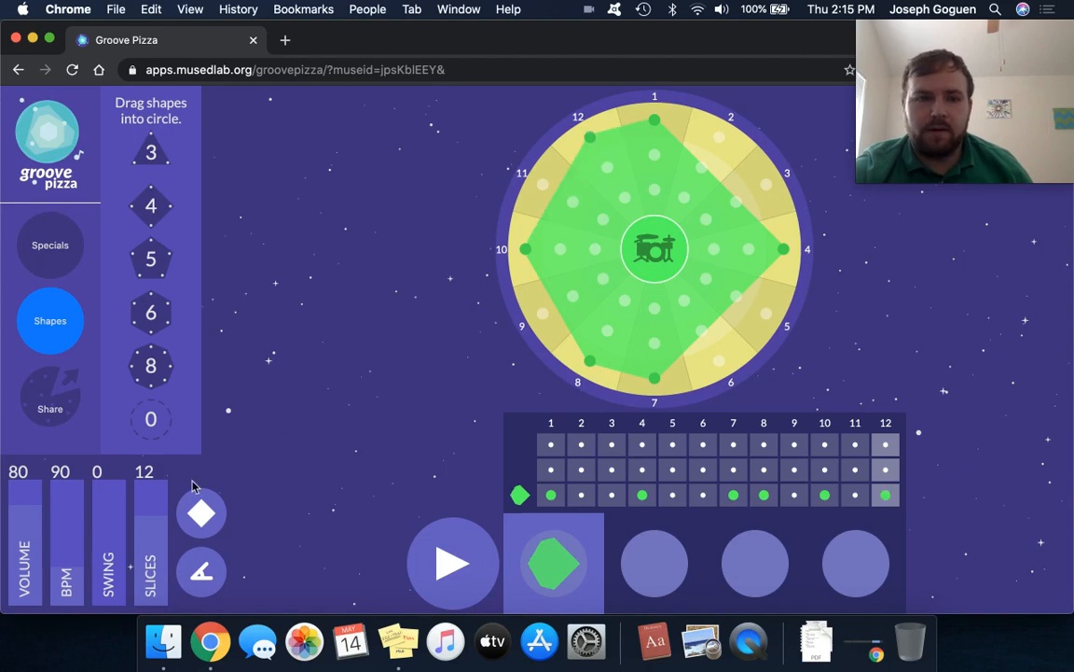
pyautogui.click(202, 576)
pyautogui.click(202, 578)
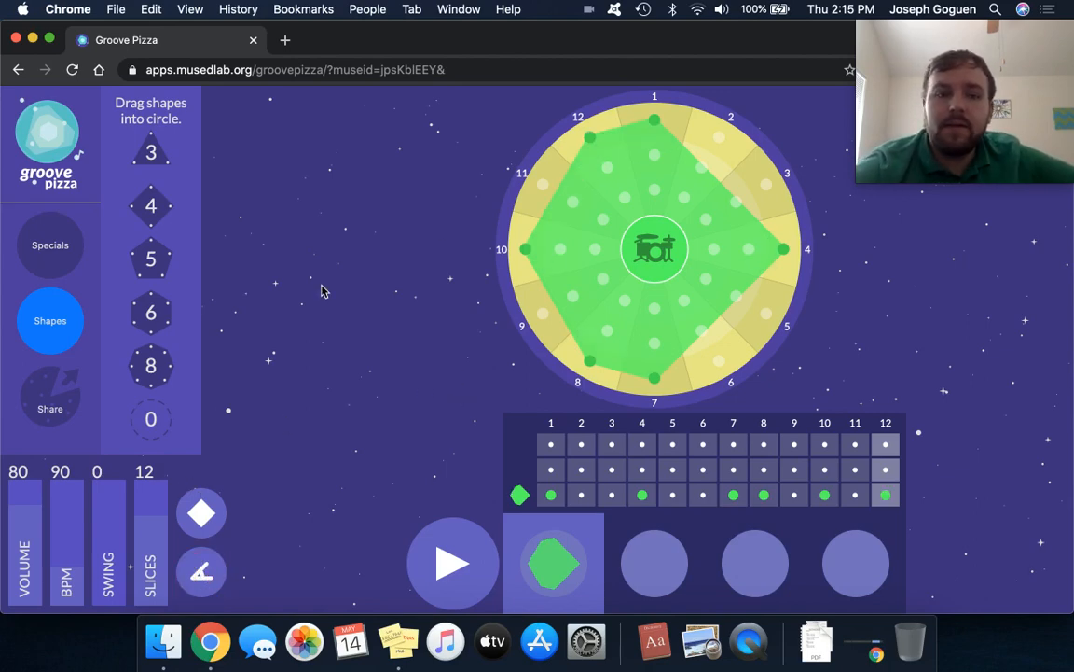
# Open the sharing options for the groove and select its share link.
pyautogui.click(56, 308)
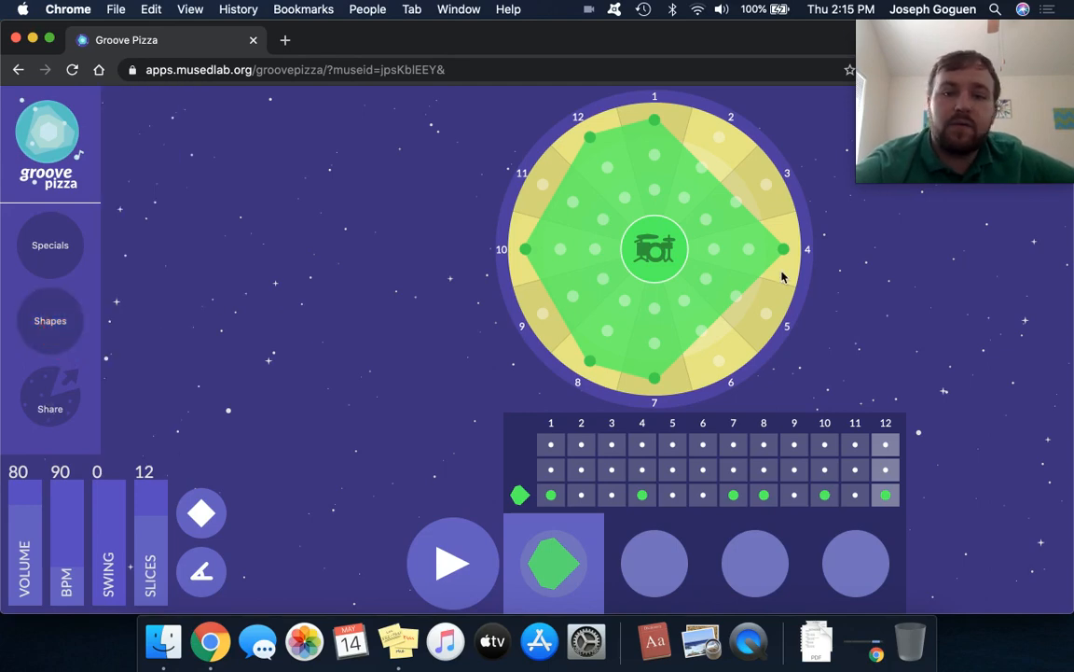
pyautogui.click(65, 401)
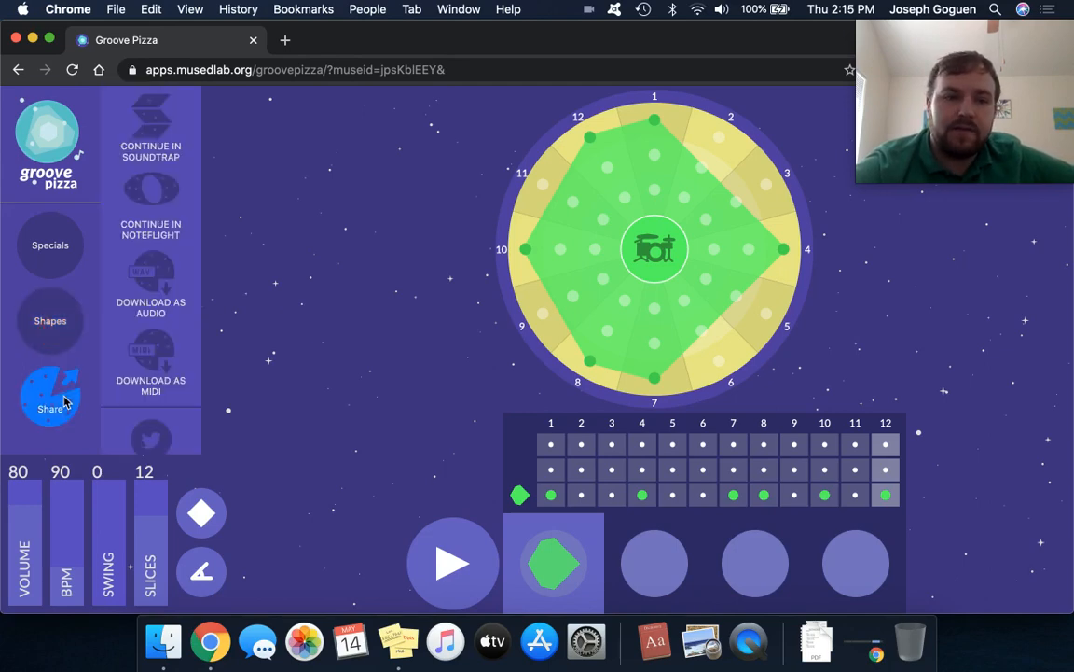
pyautogui.scroll(-3, 172, 425)
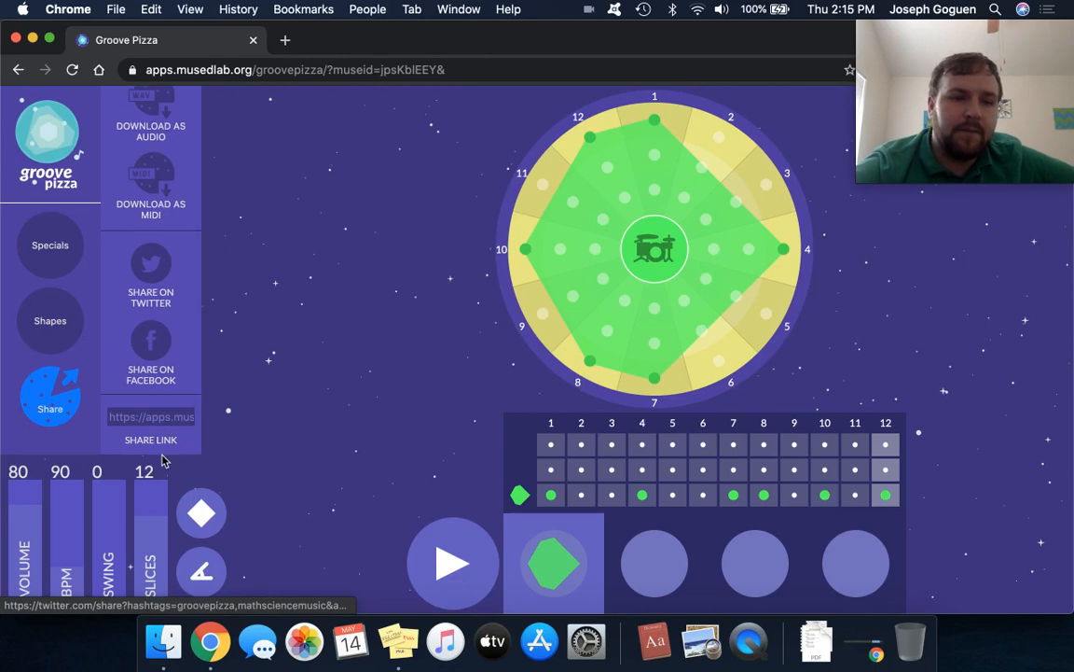
pyautogui.click(156, 412)
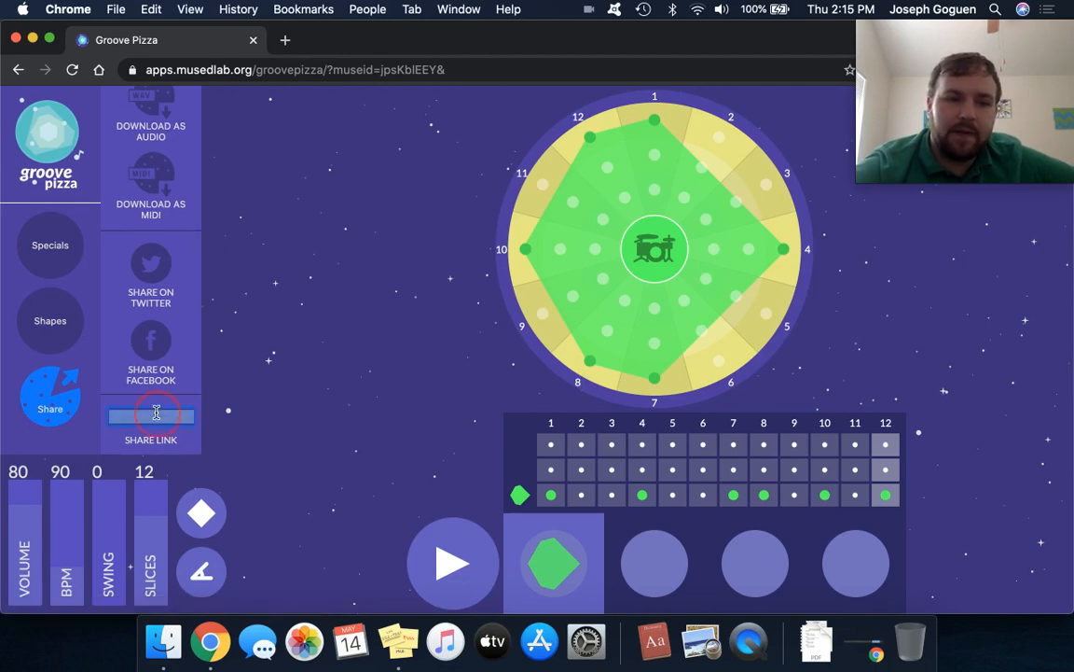